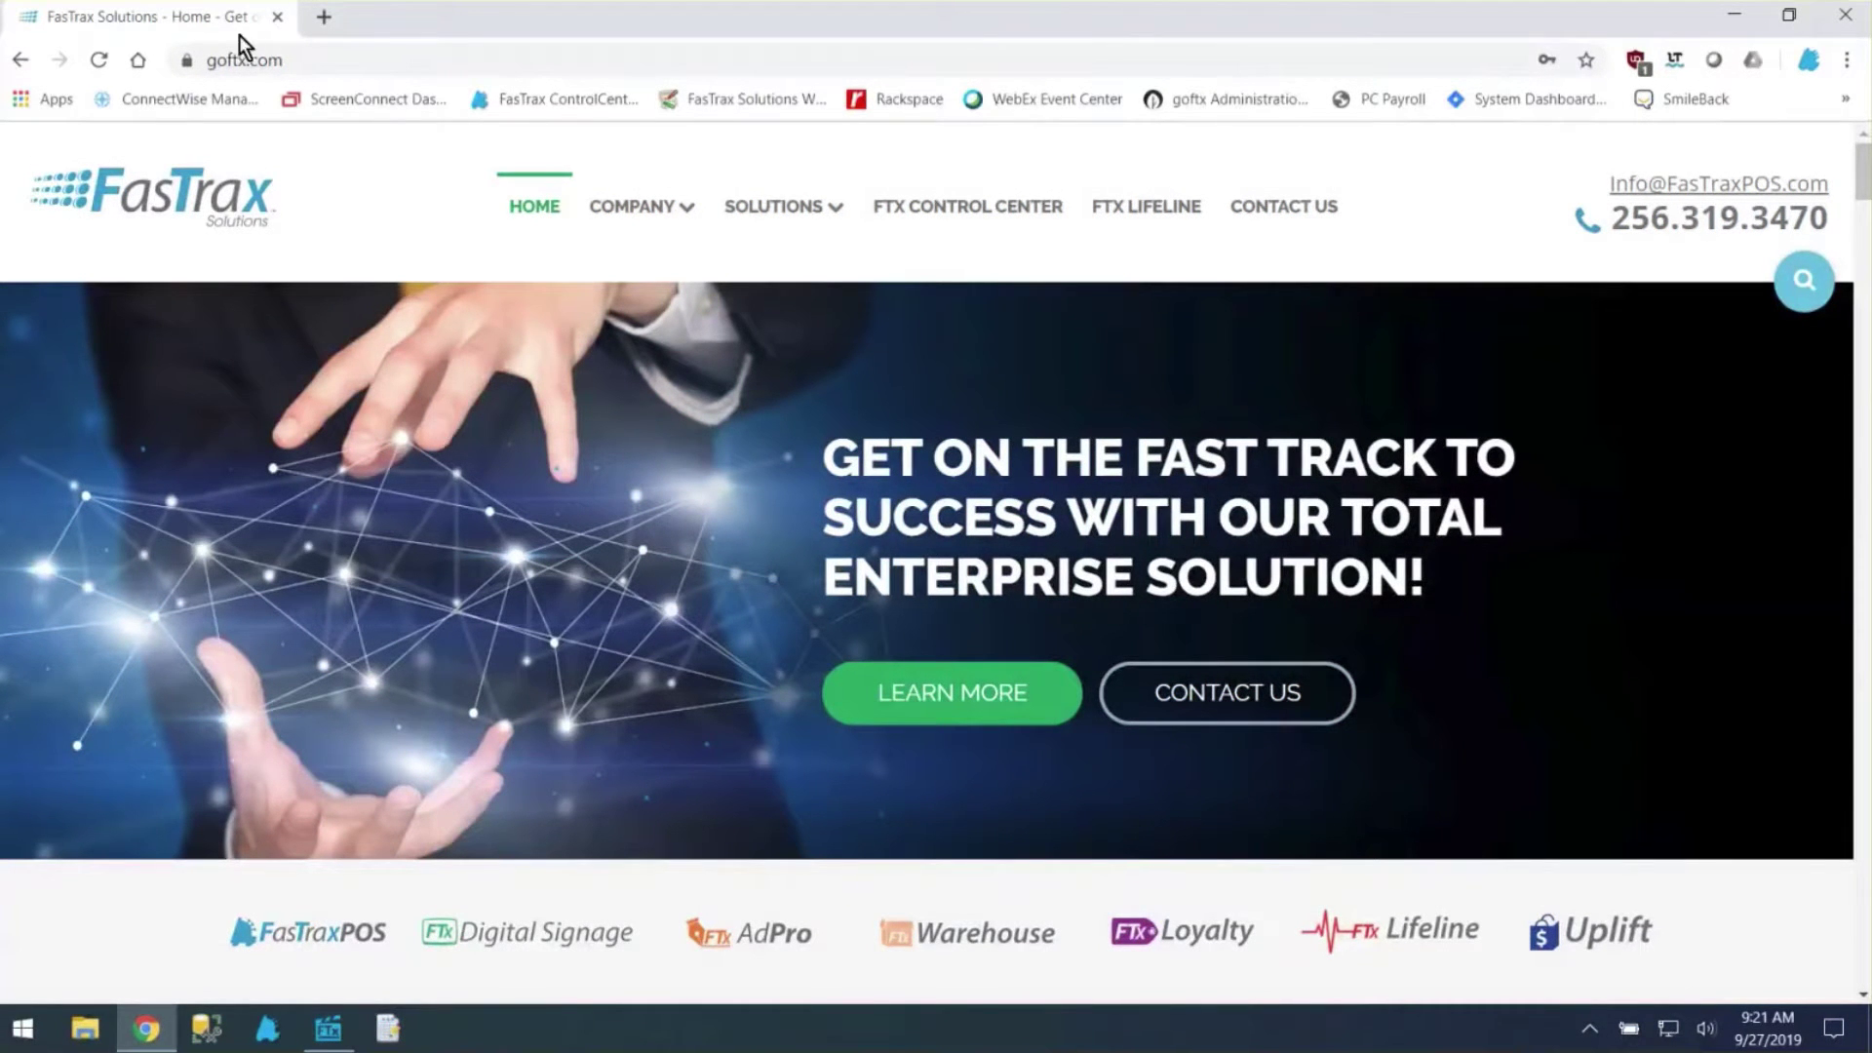
# Open the weekly training webinars page from the FTx Lifeline page of the FasTrax website
pyautogui.click(336, 59)
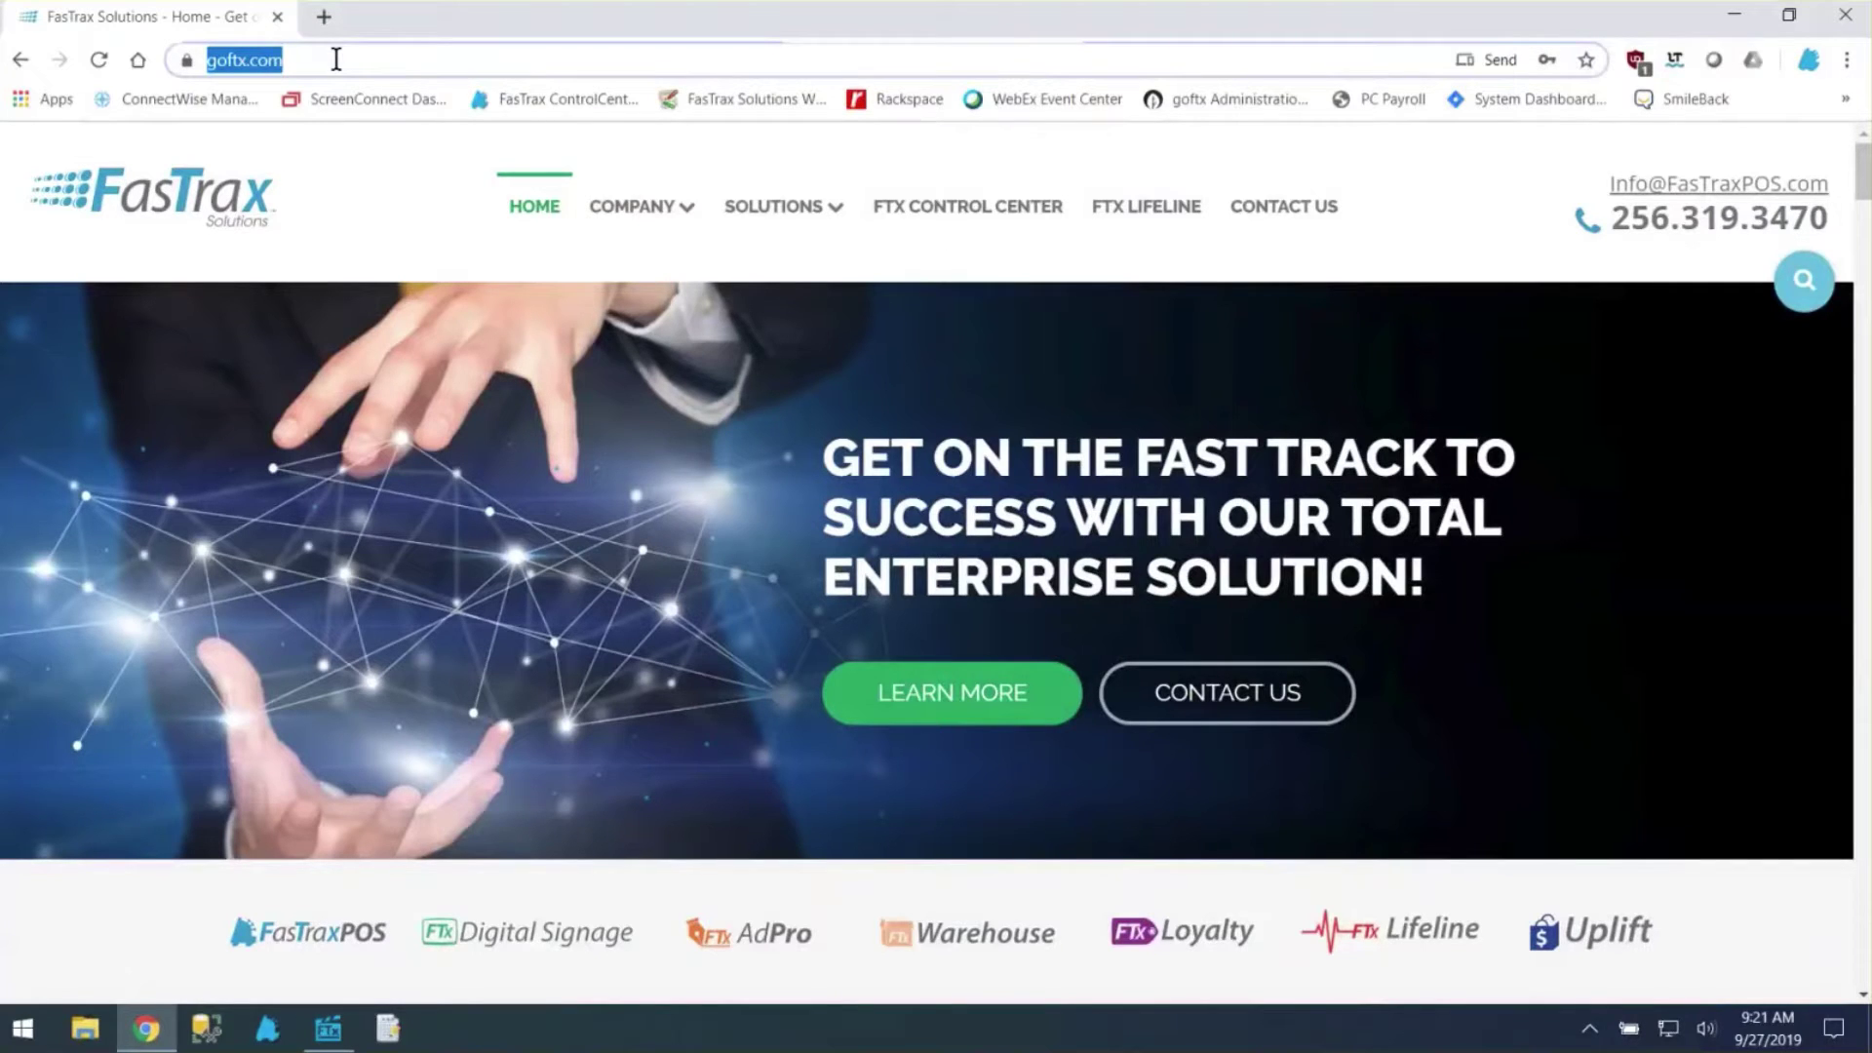
pyautogui.click(1142, 217)
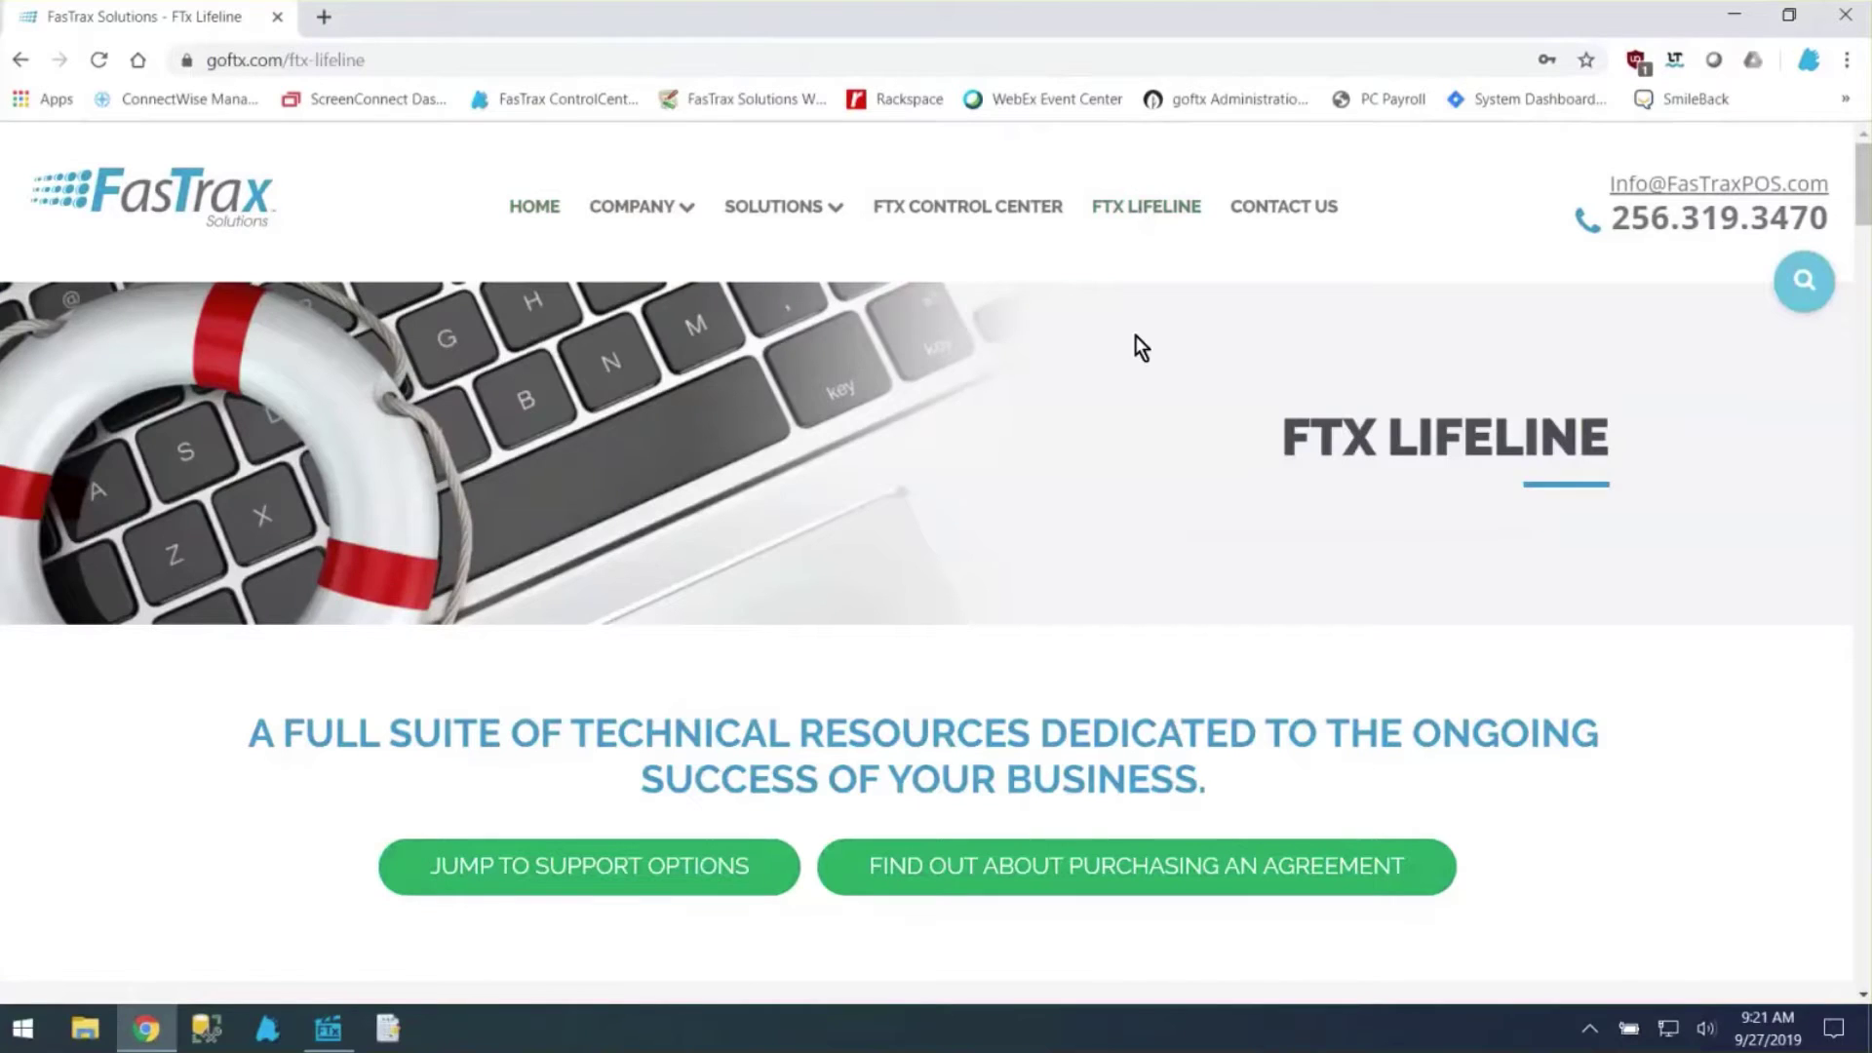
pyautogui.scroll(-5, 1300, 444)
pyautogui.scroll(-15, 1294, 433)
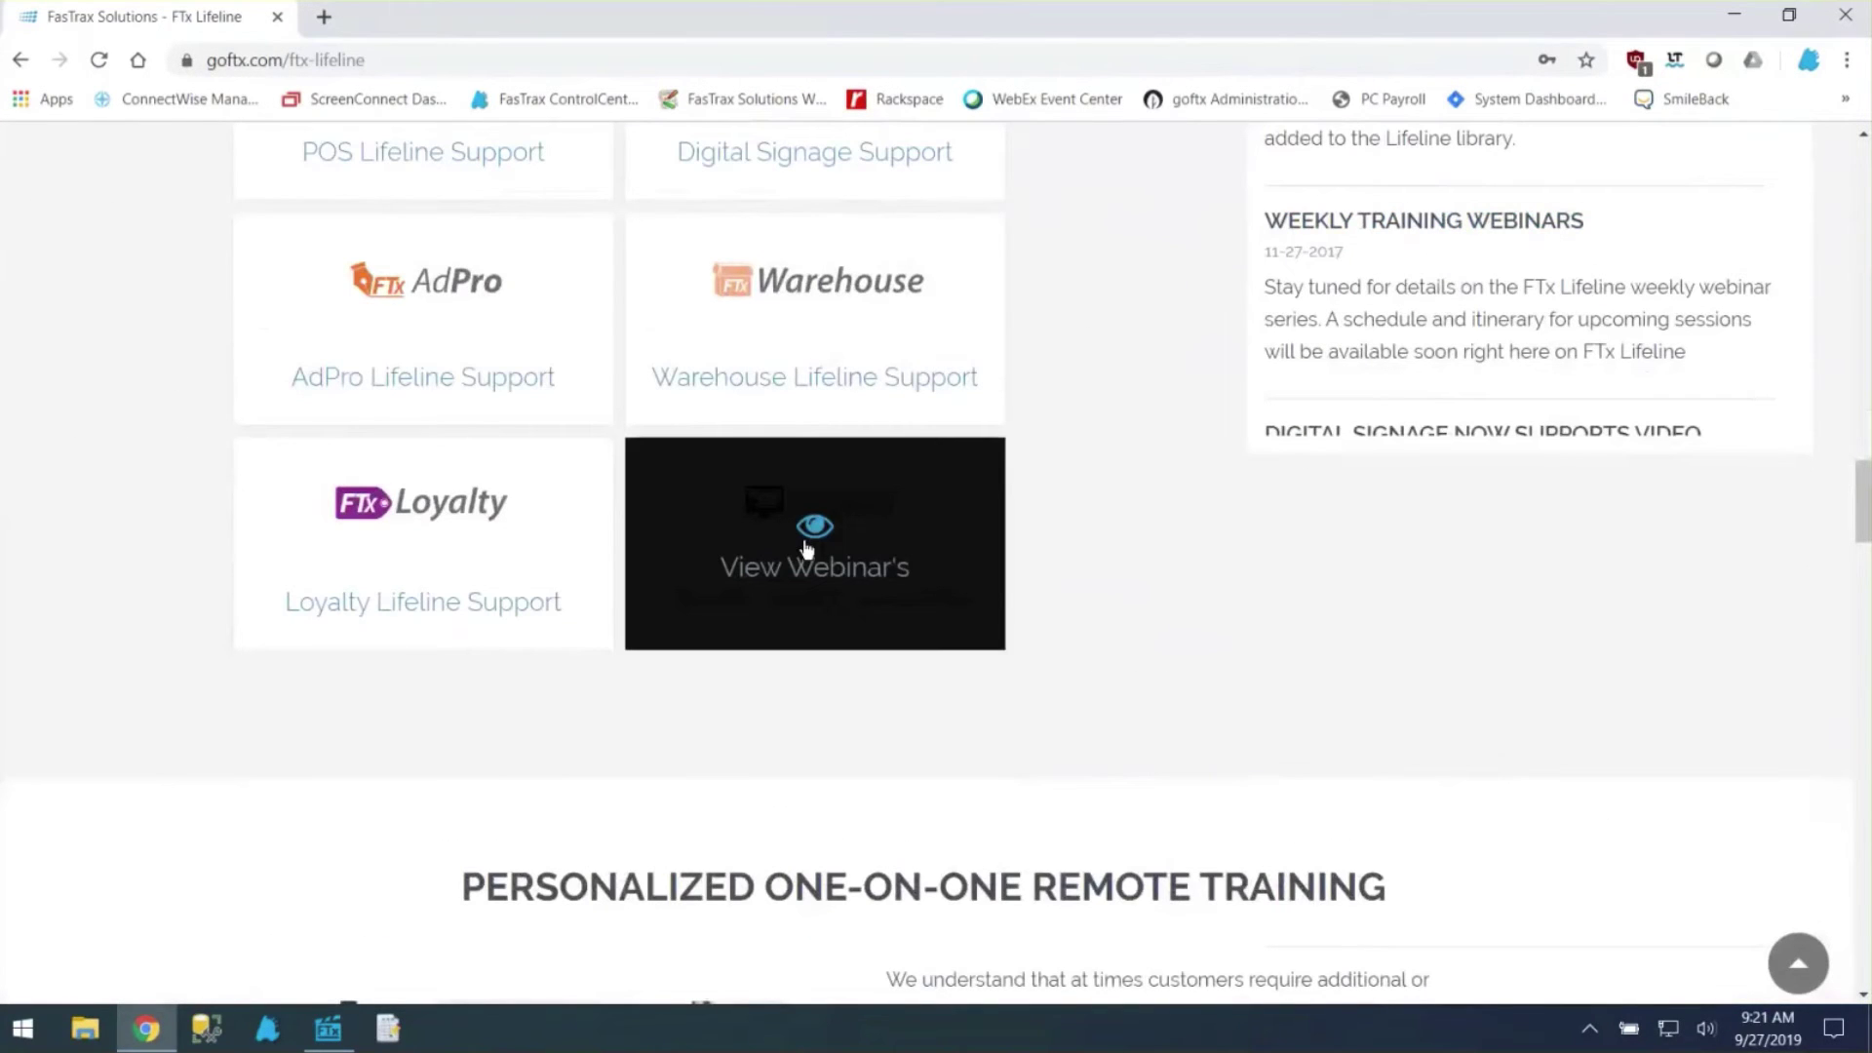
pyautogui.click(806, 548)
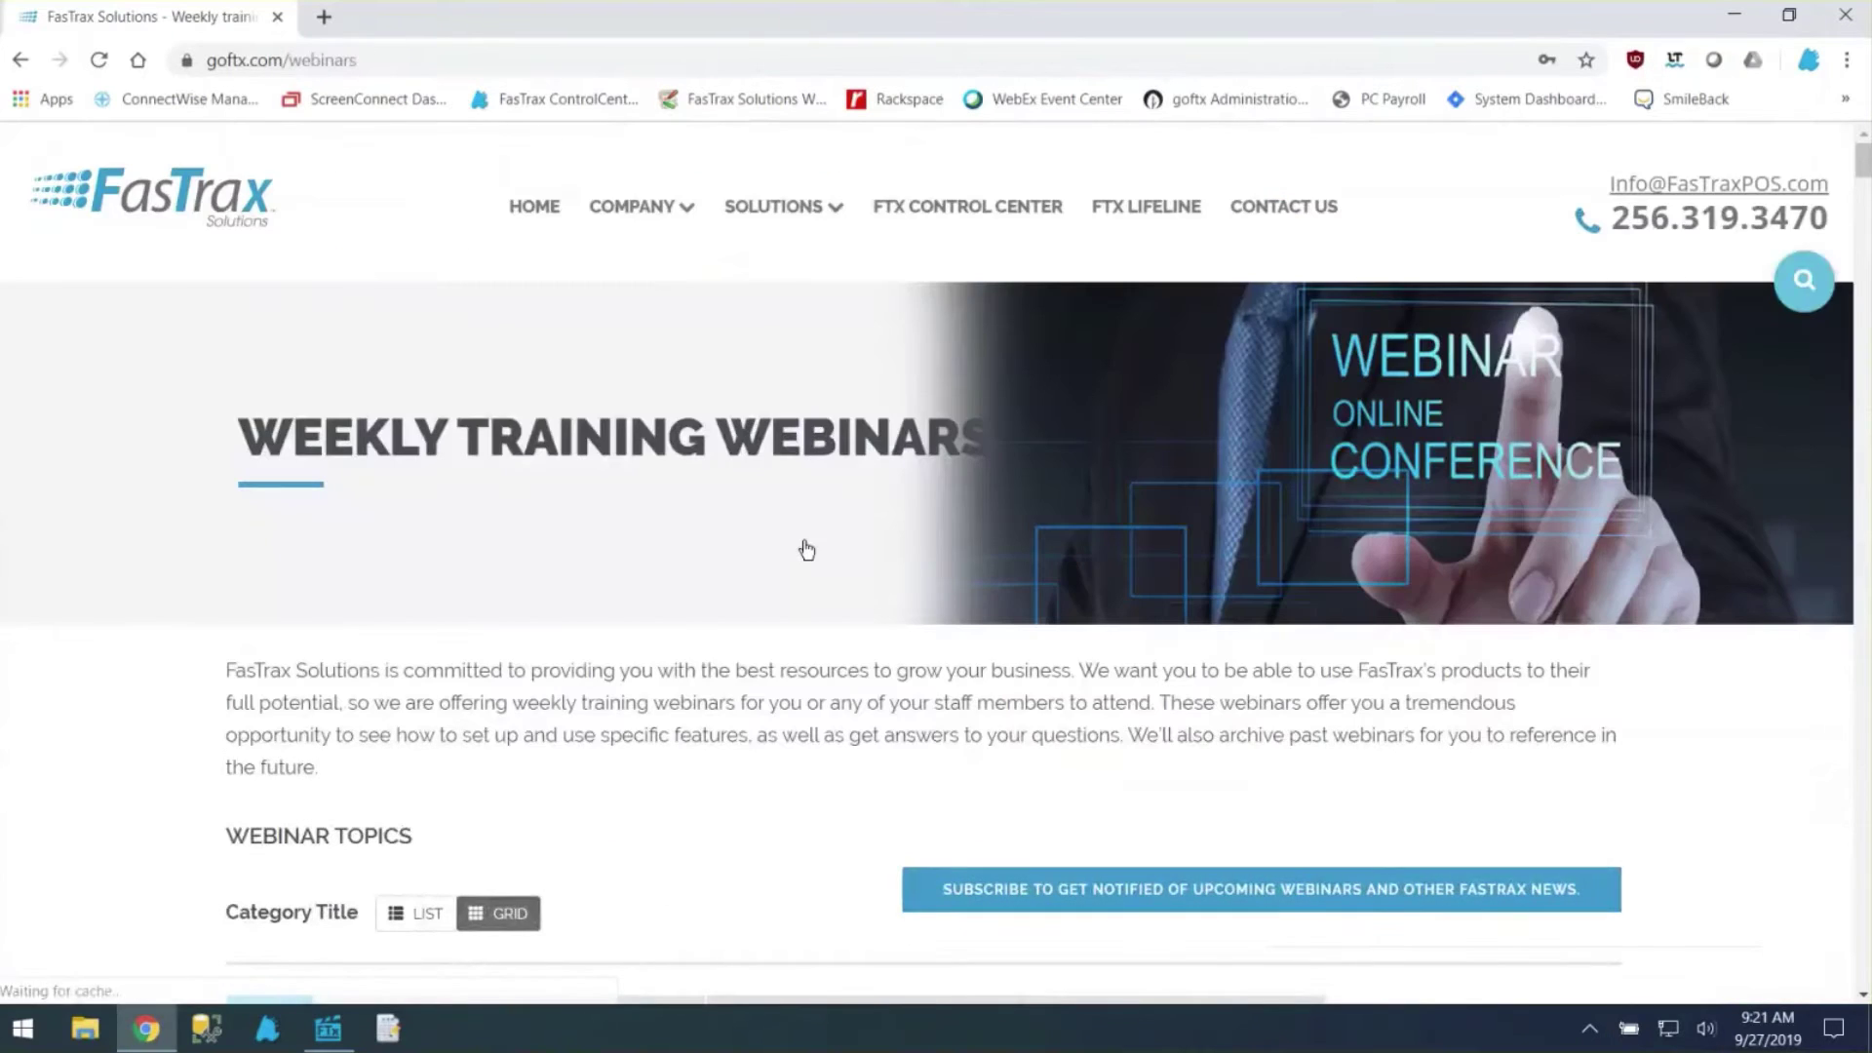
# Look through the webinar topics for upcoming sessions open for registration and past sessions with recordings
pyautogui.scroll(-3, 807, 548)
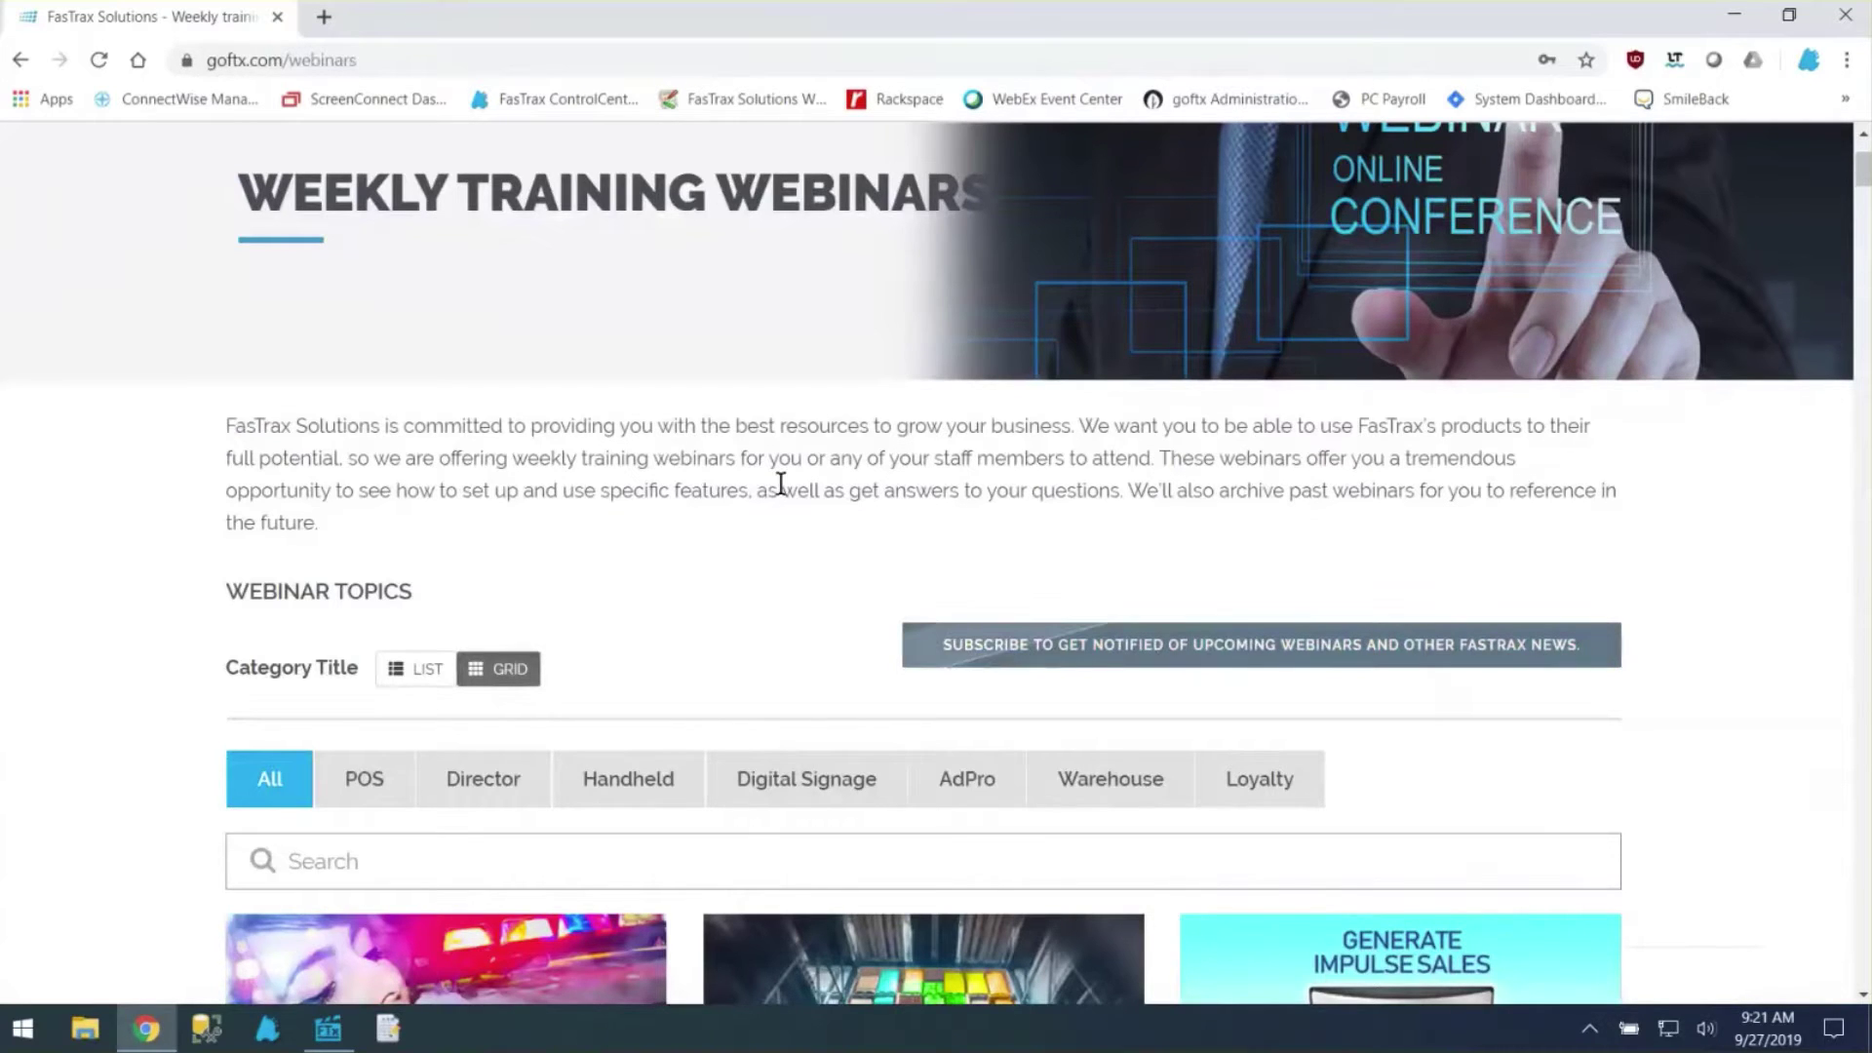
pyautogui.scroll(-5, 780, 484)
pyautogui.scroll(-3, 494, 582)
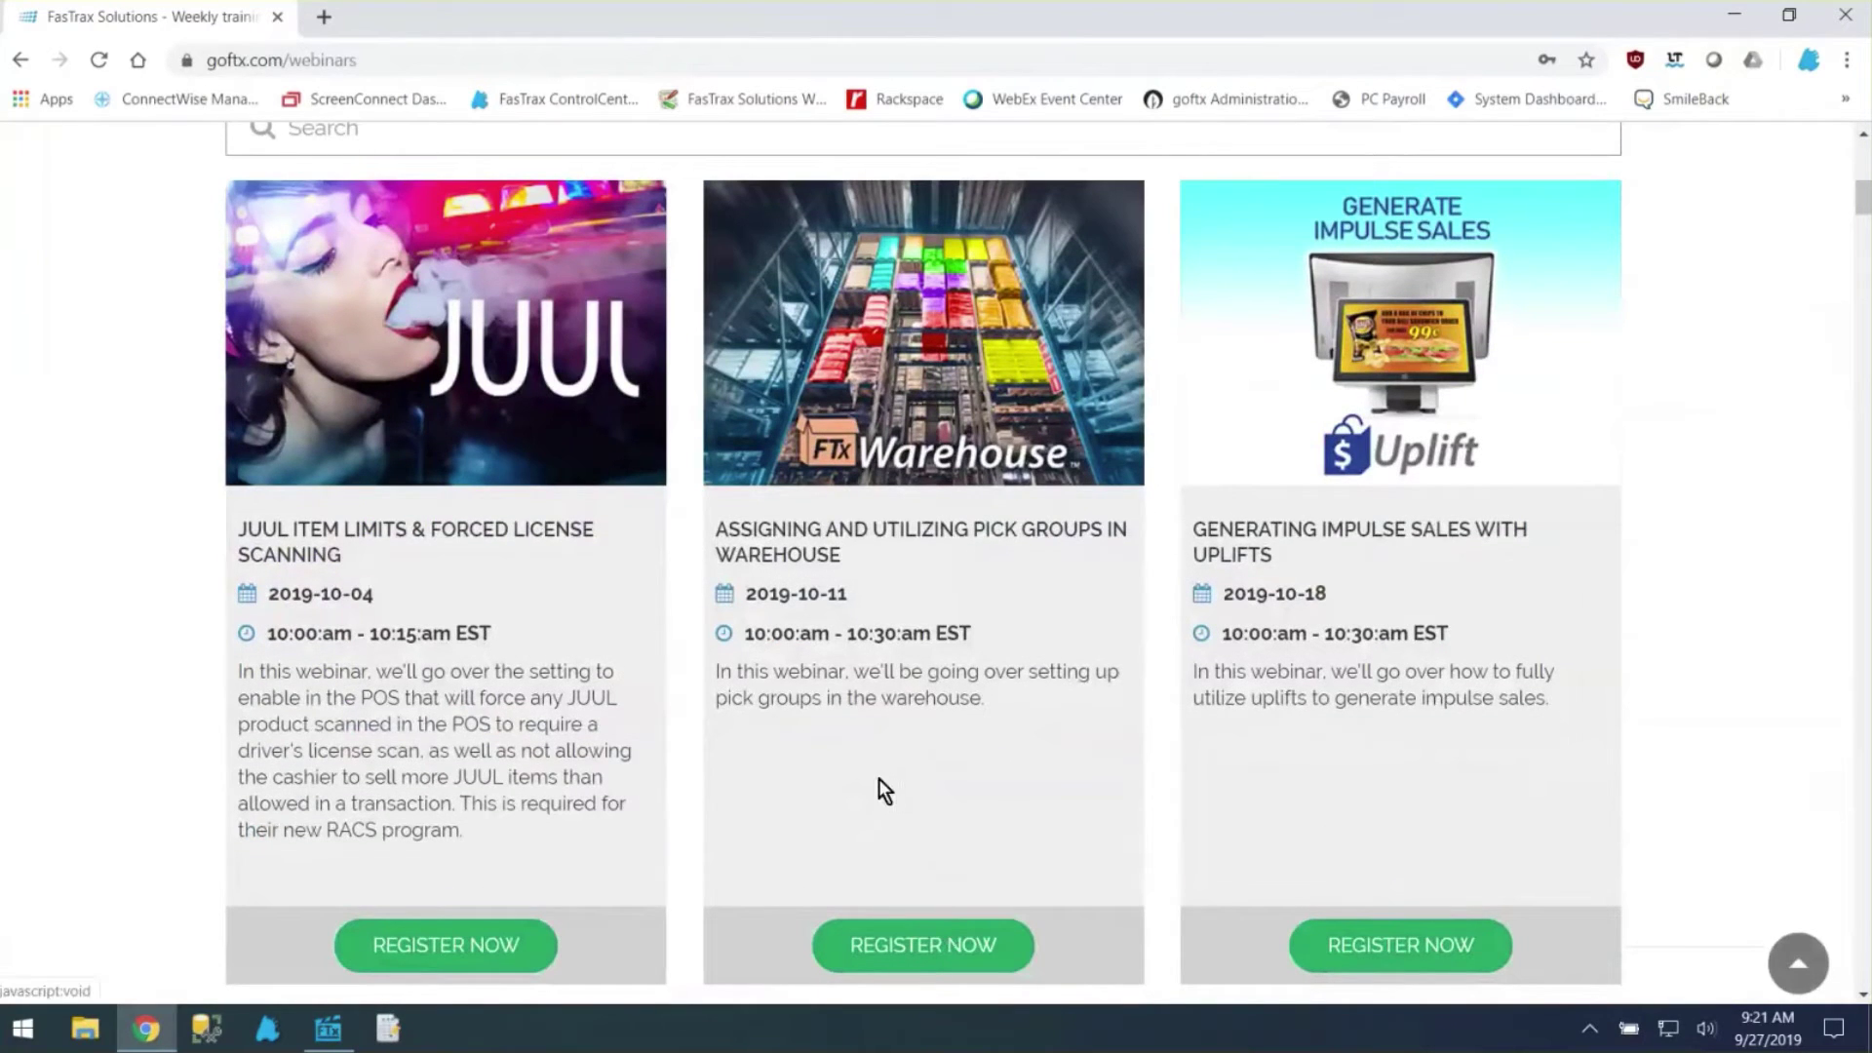
pyautogui.scroll(-11, 879, 778)
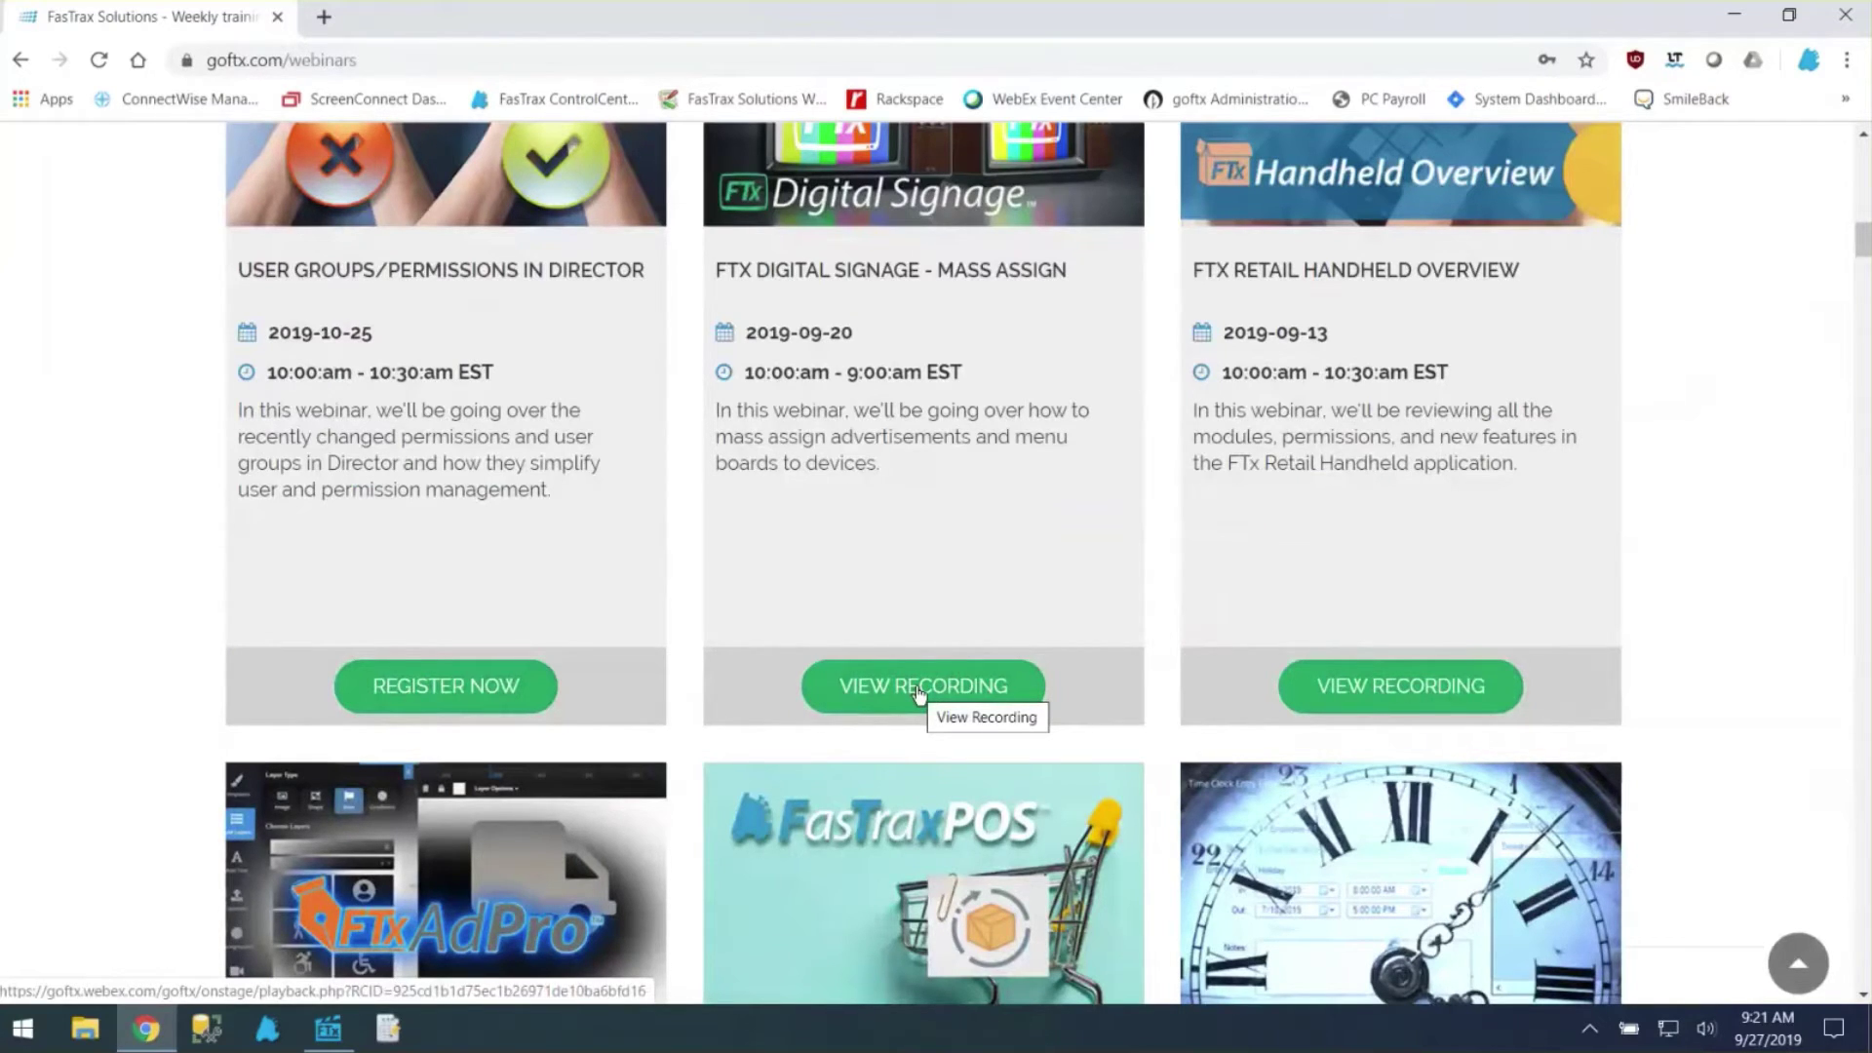
pyautogui.scroll(15, 917, 689)
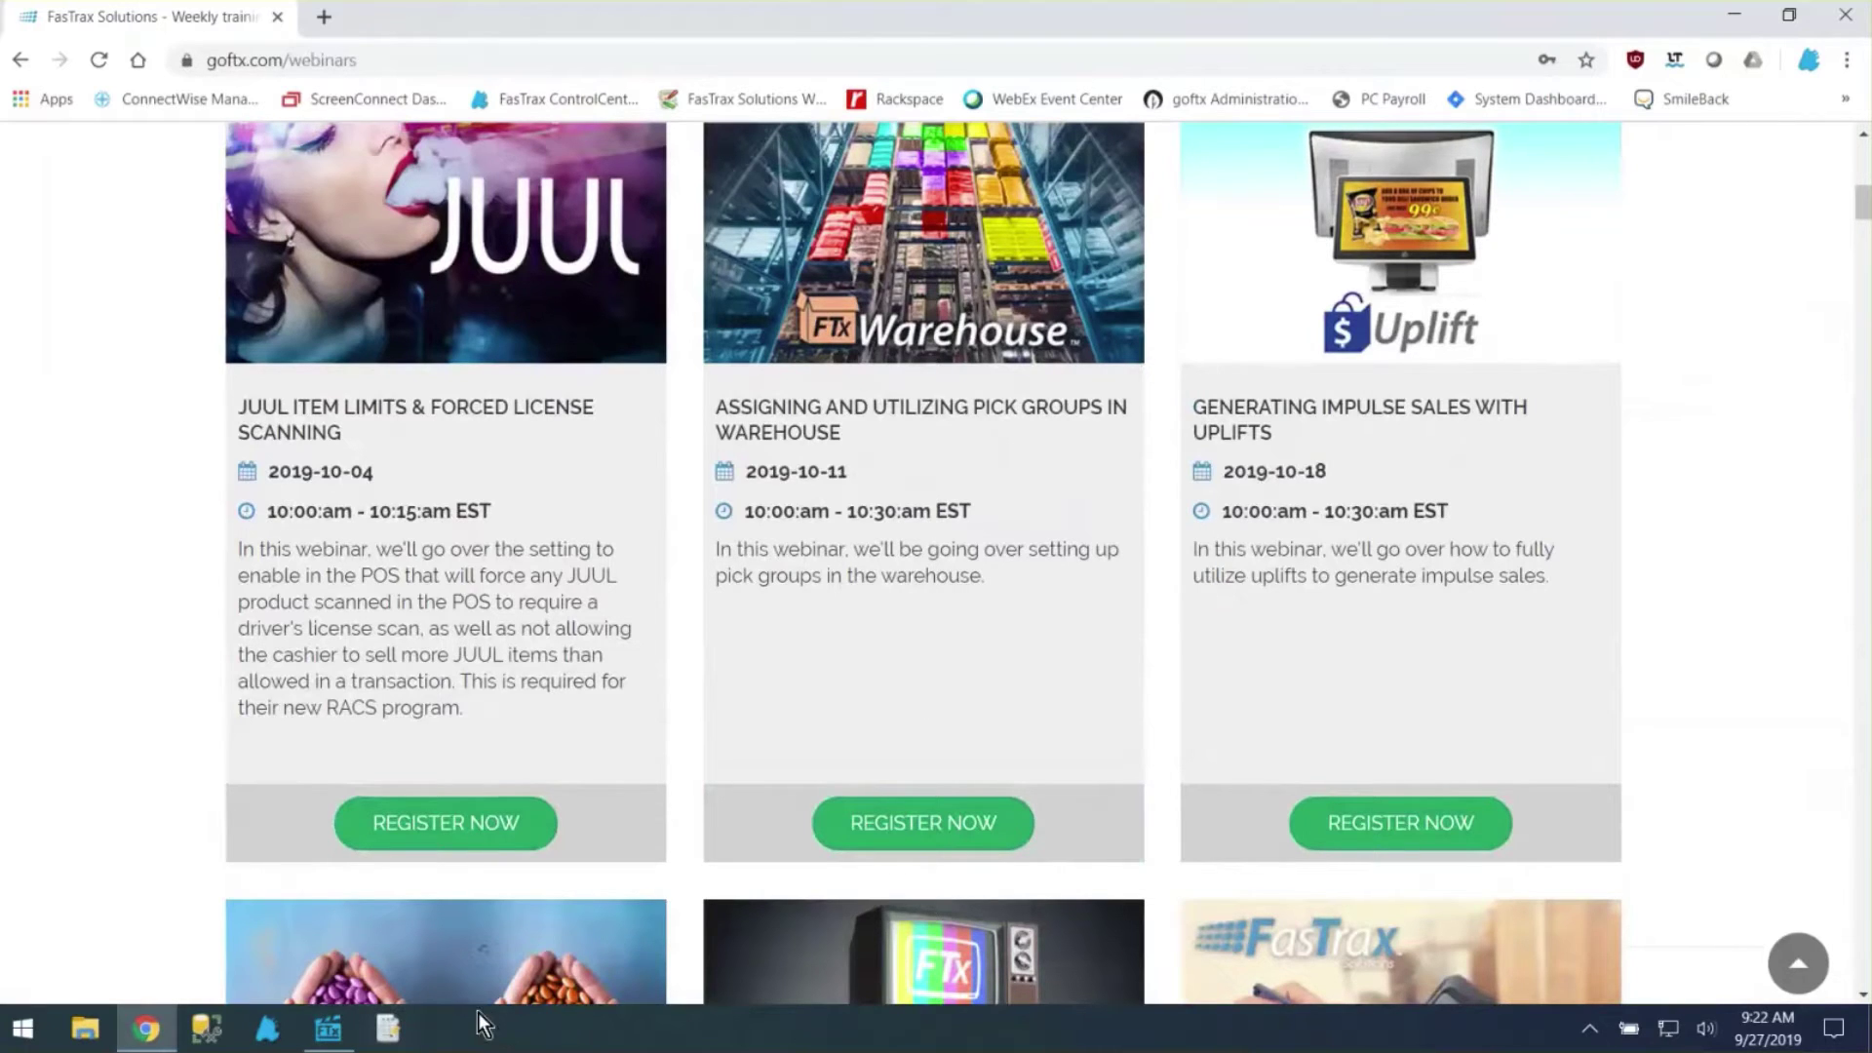
# Switch to FasTrax Director and check the Default User's admin rights in the maintenance logins
pyautogui.click(312, 1042)
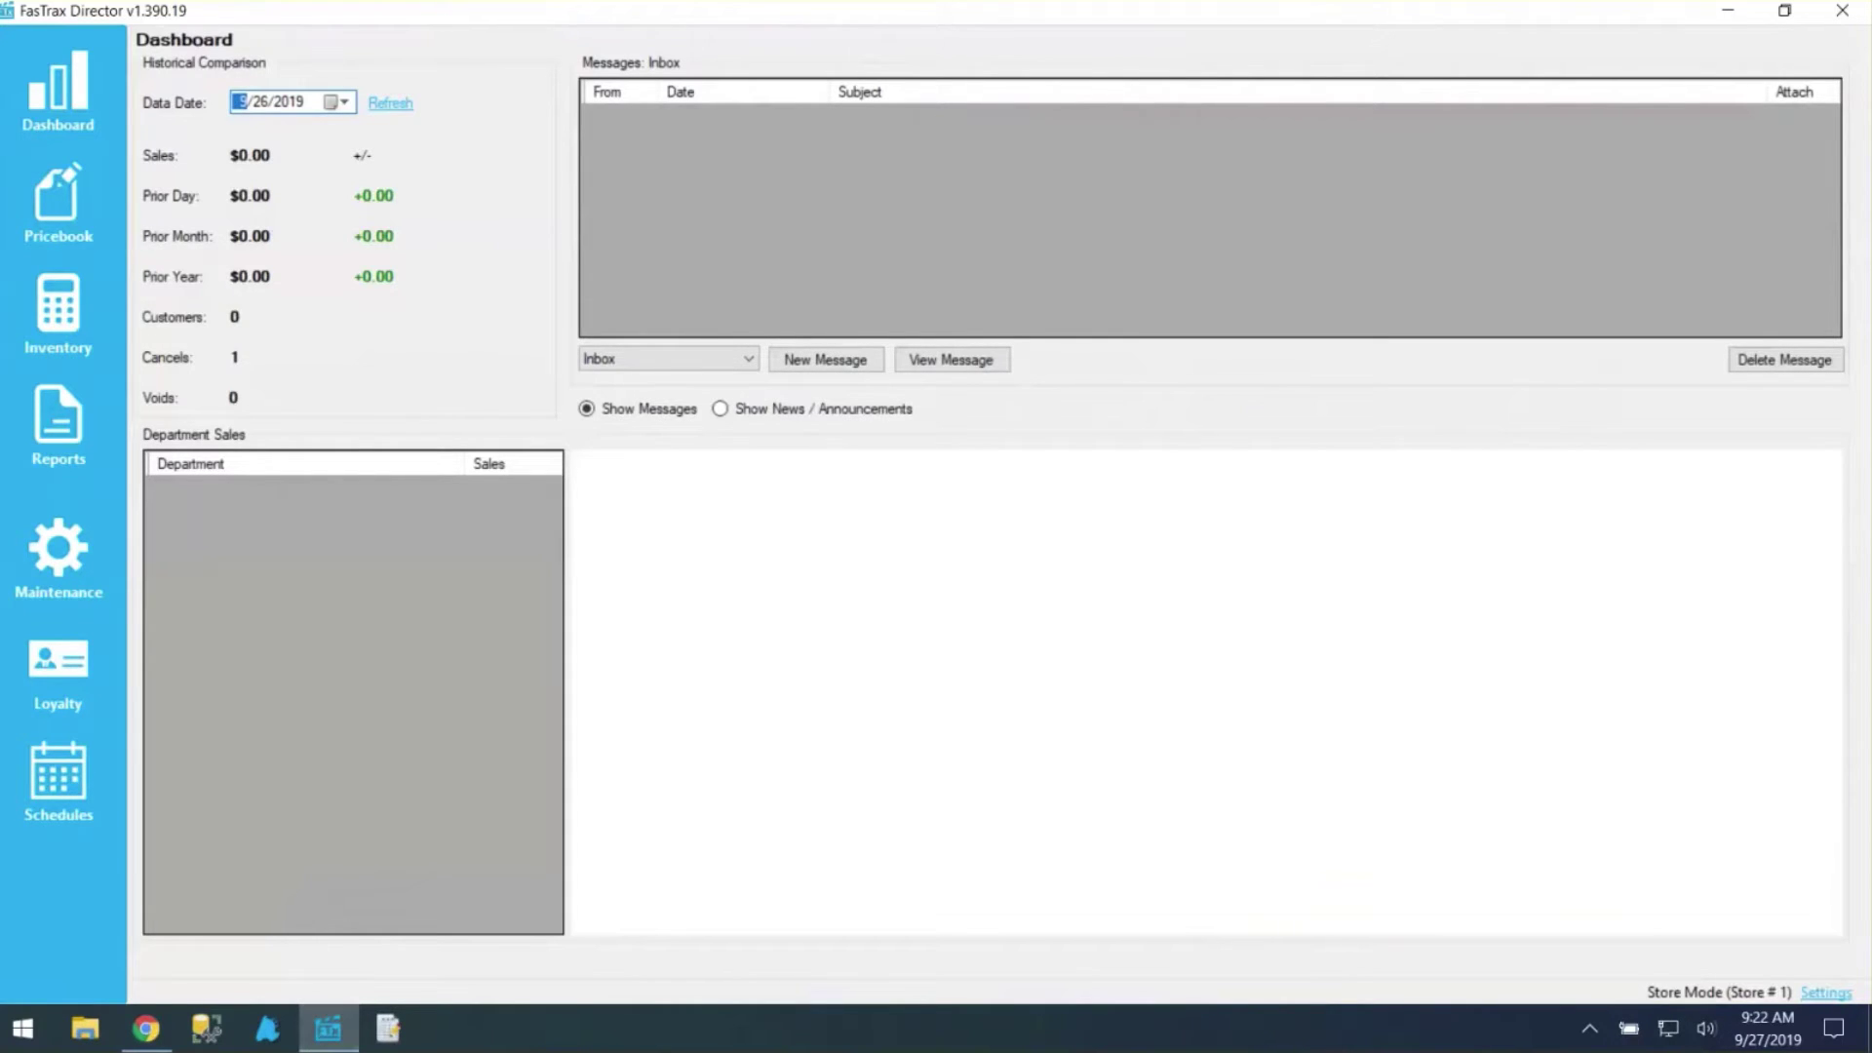
pyautogui.click(115, 576)
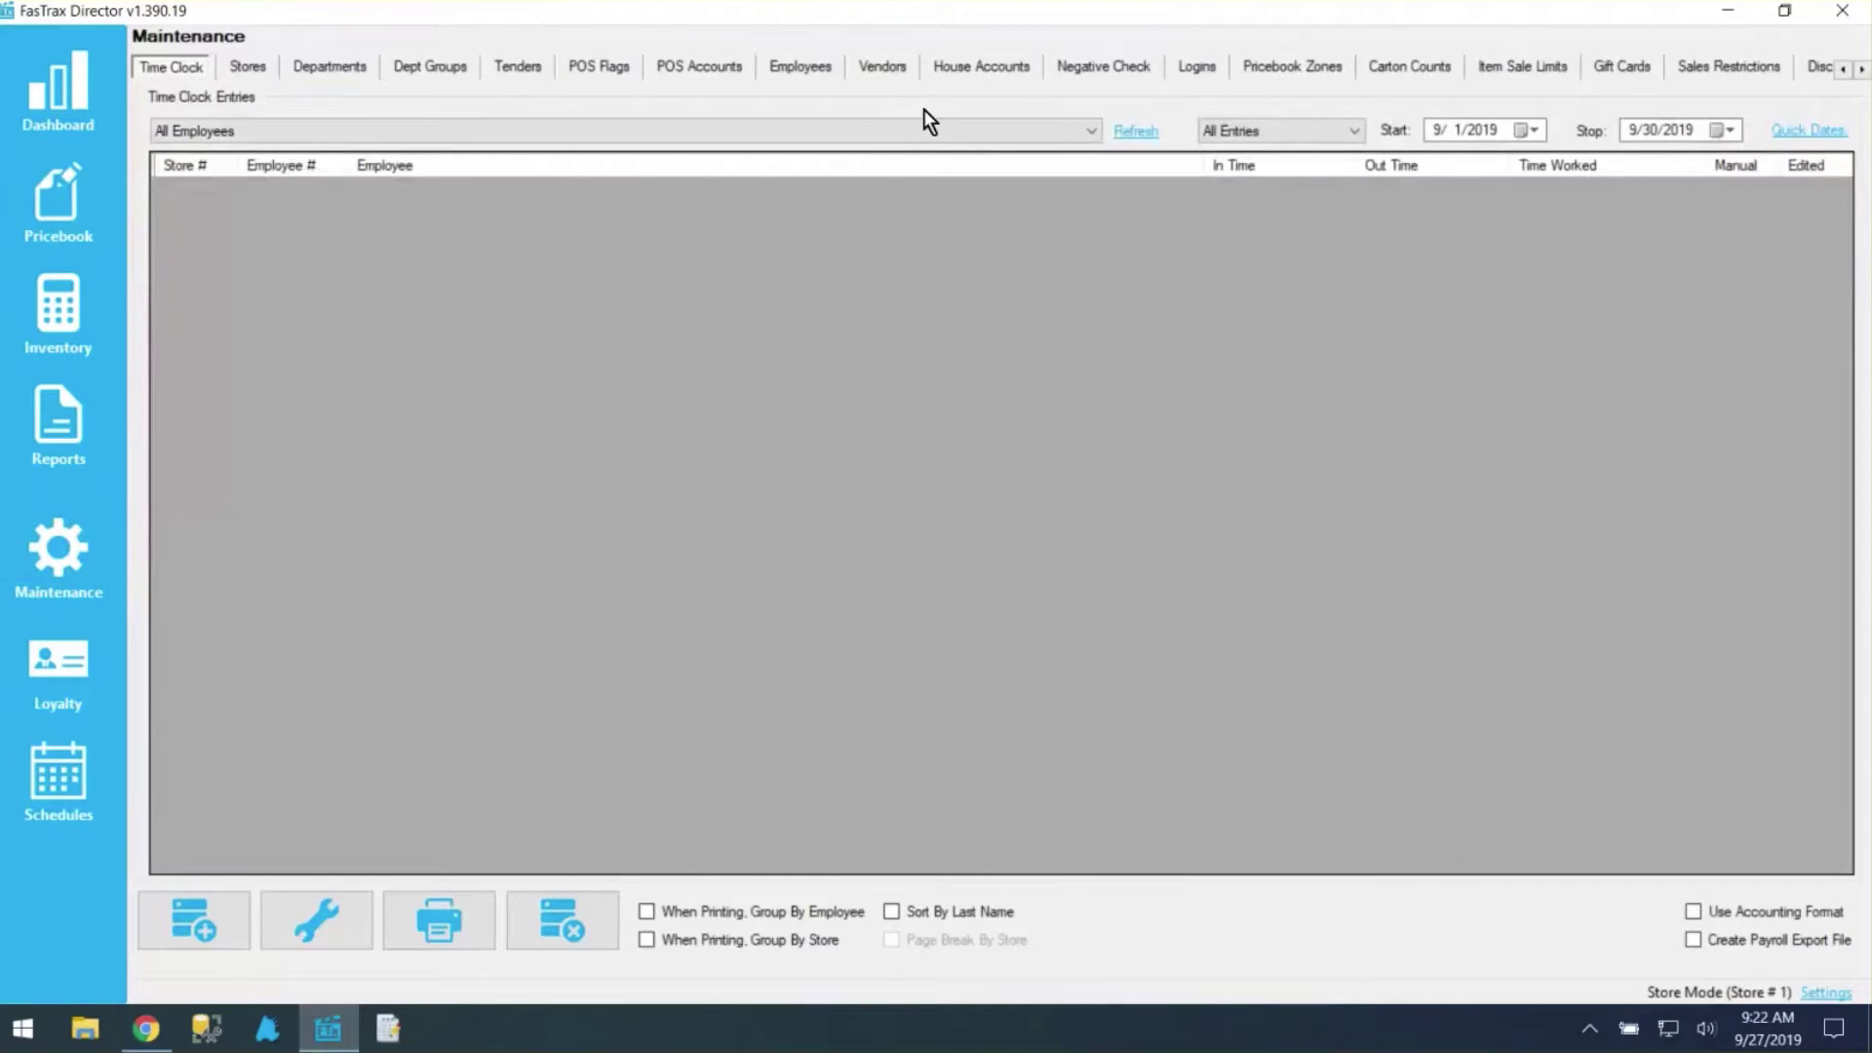
pyautogui.click(1209, 69)
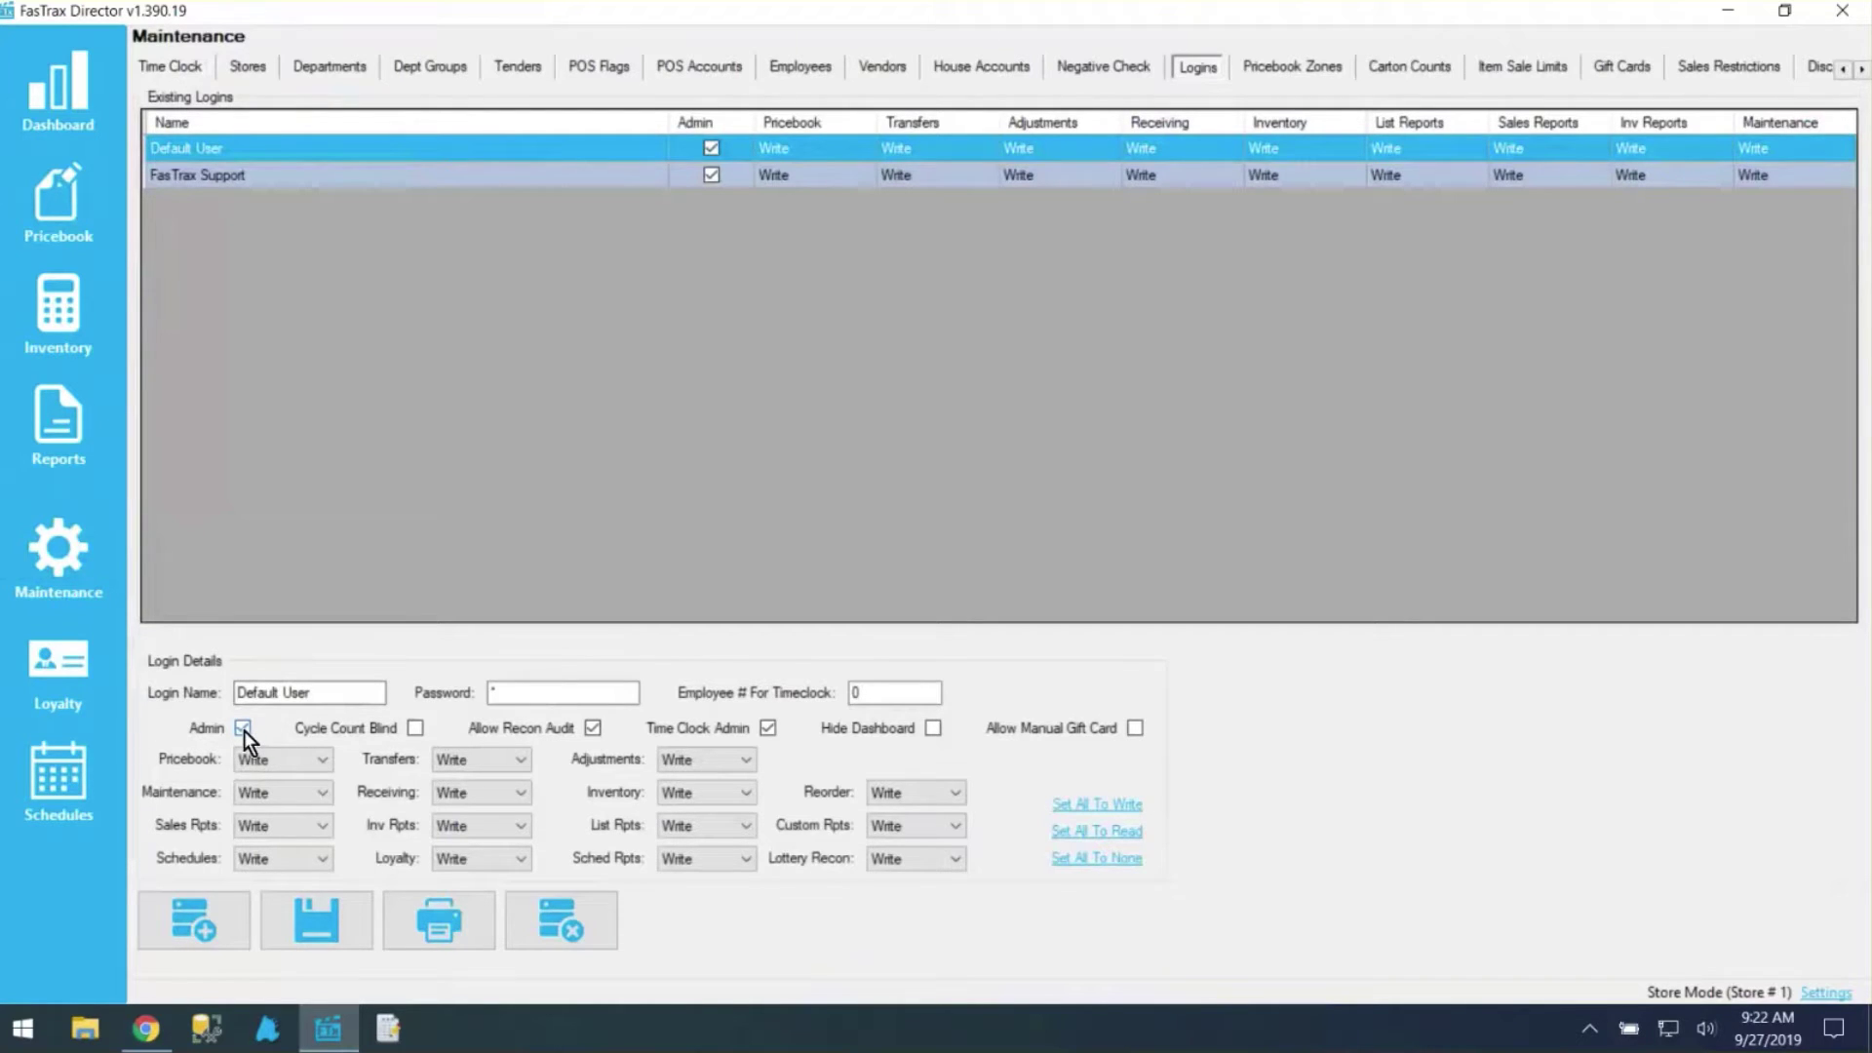
# Save the inventory settings with the option Invoices - Enable Excise Tax on, and close the settings
pyautogui.click(1827, 993)
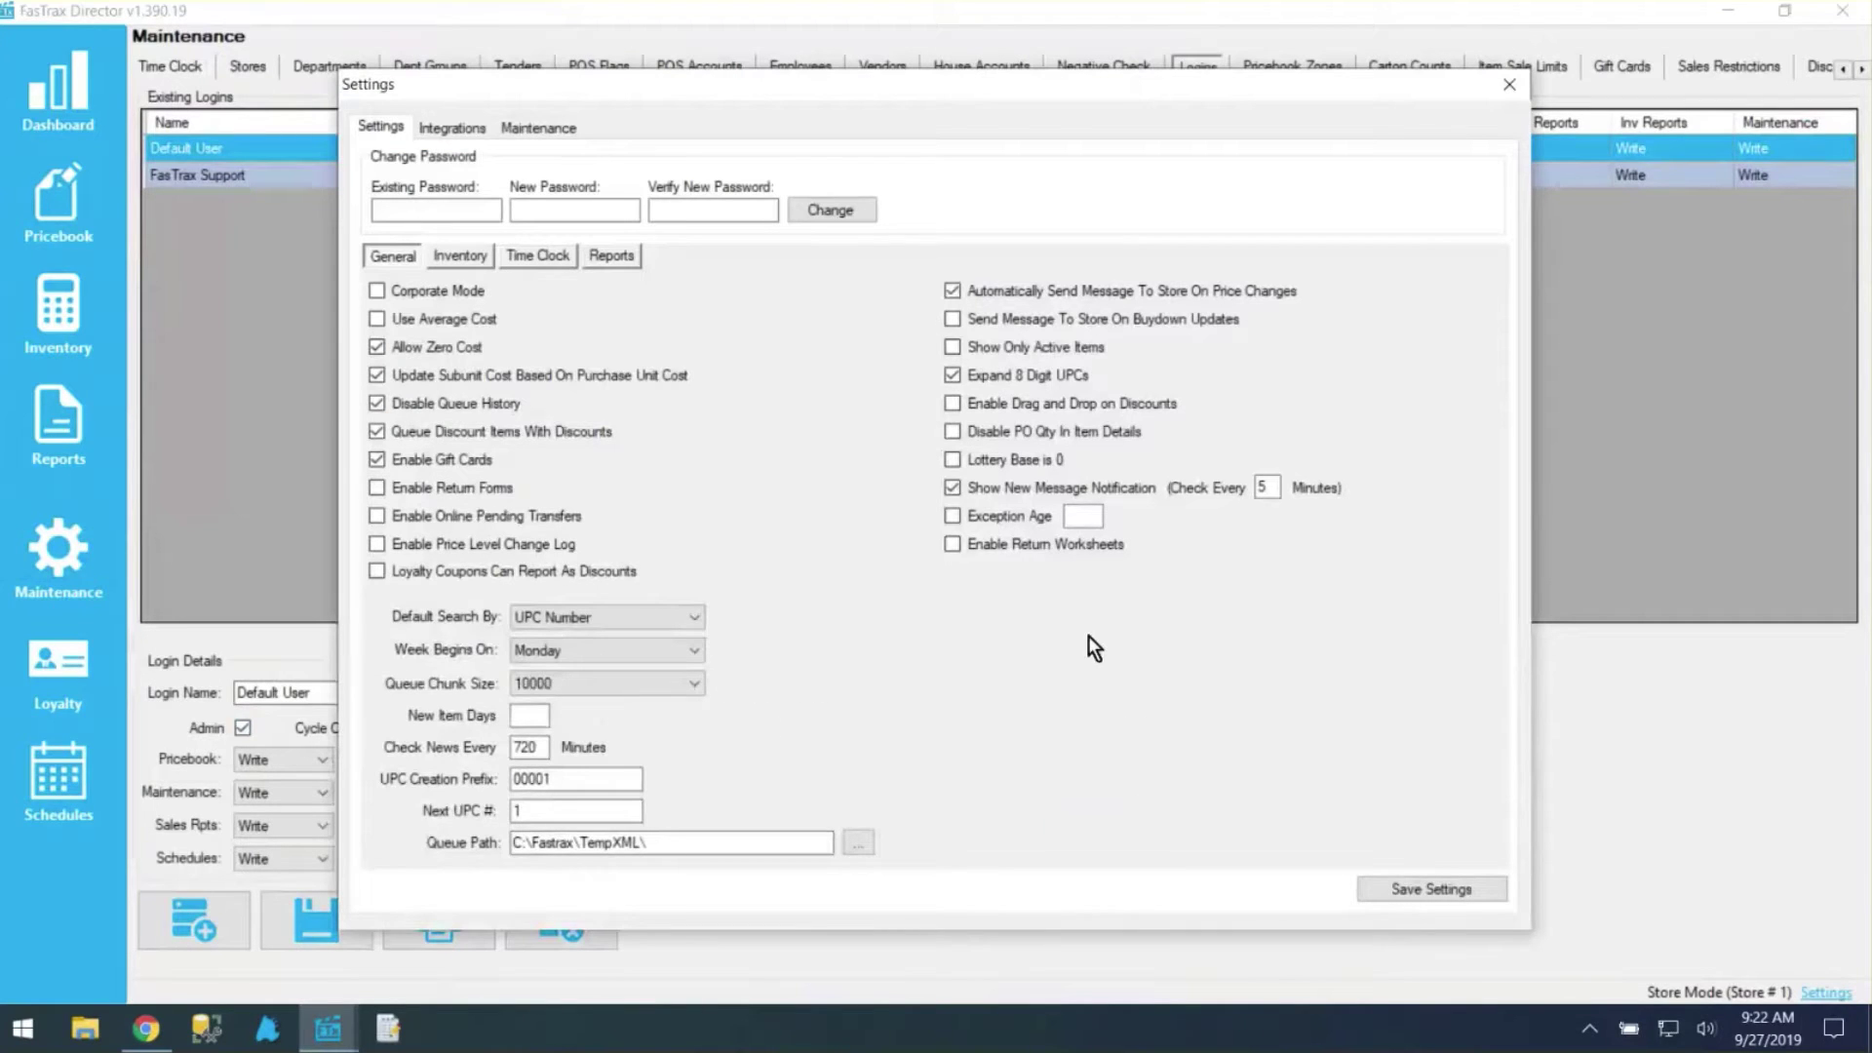
pyautogui.click(471, 257)
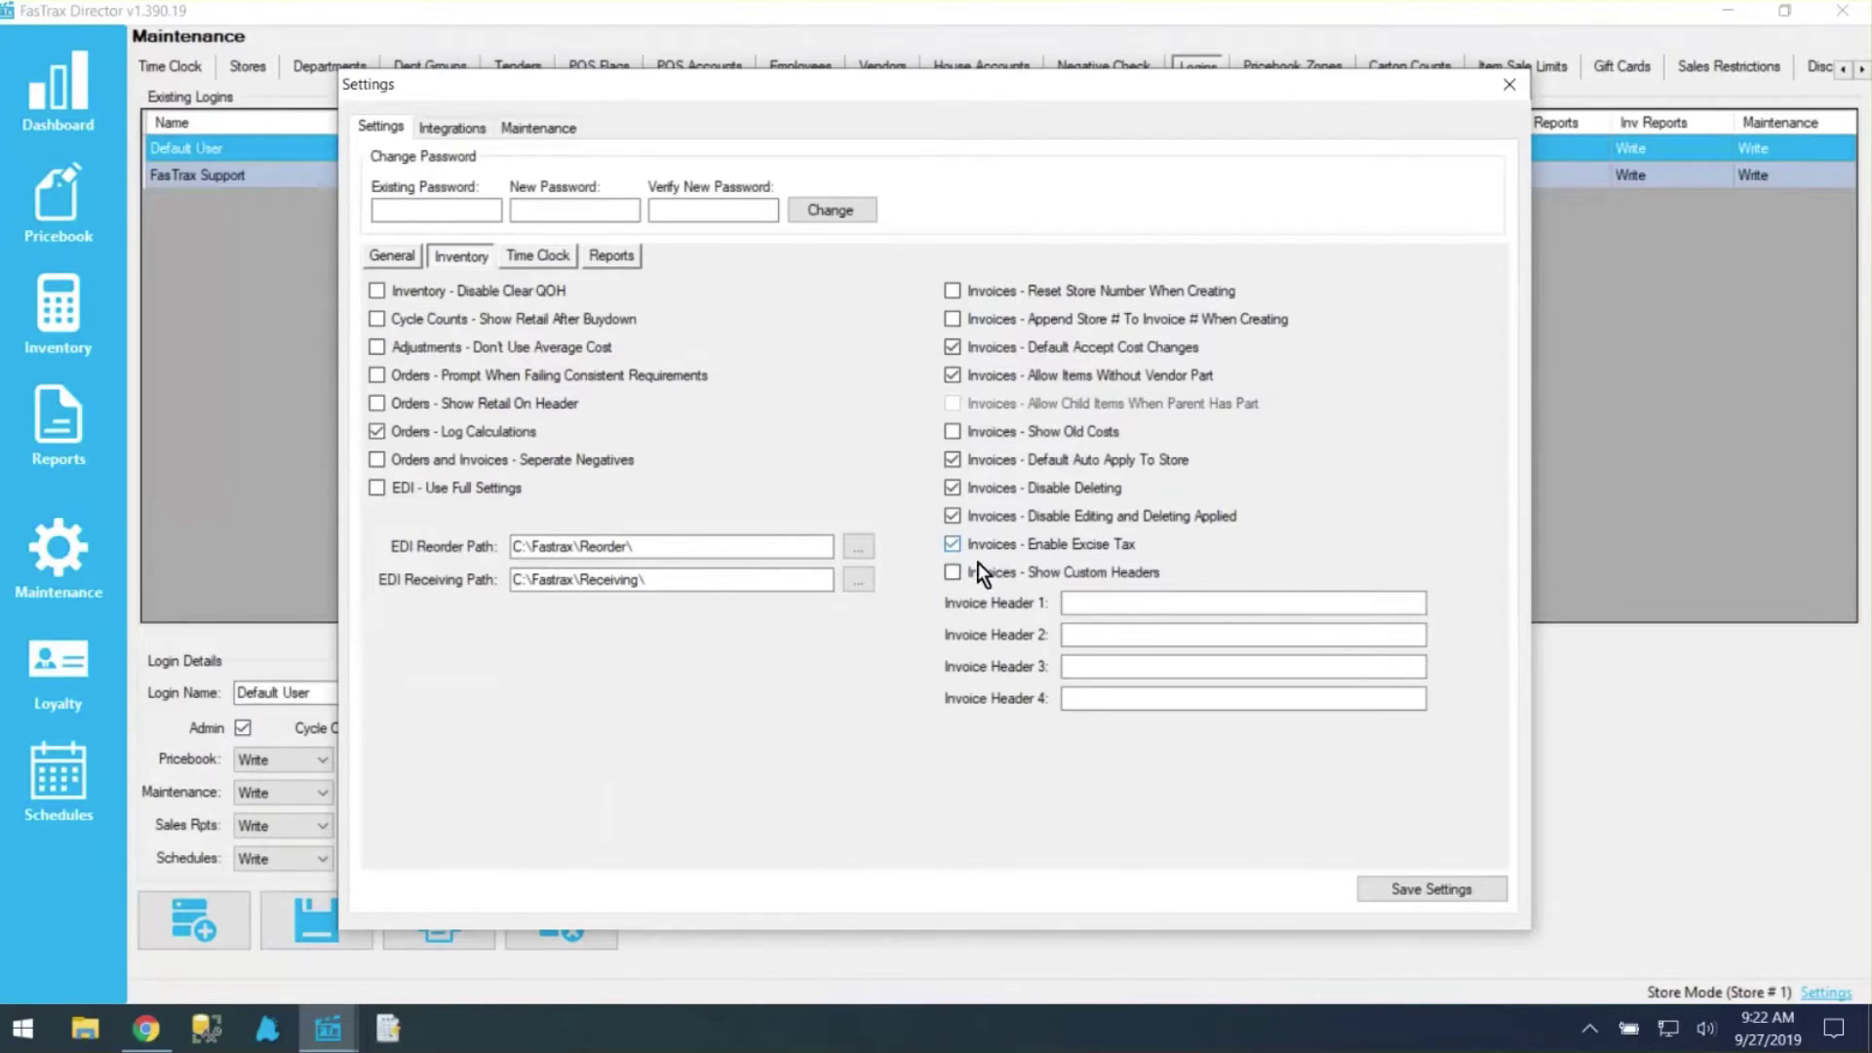
pyautogui.click(1471, 893)
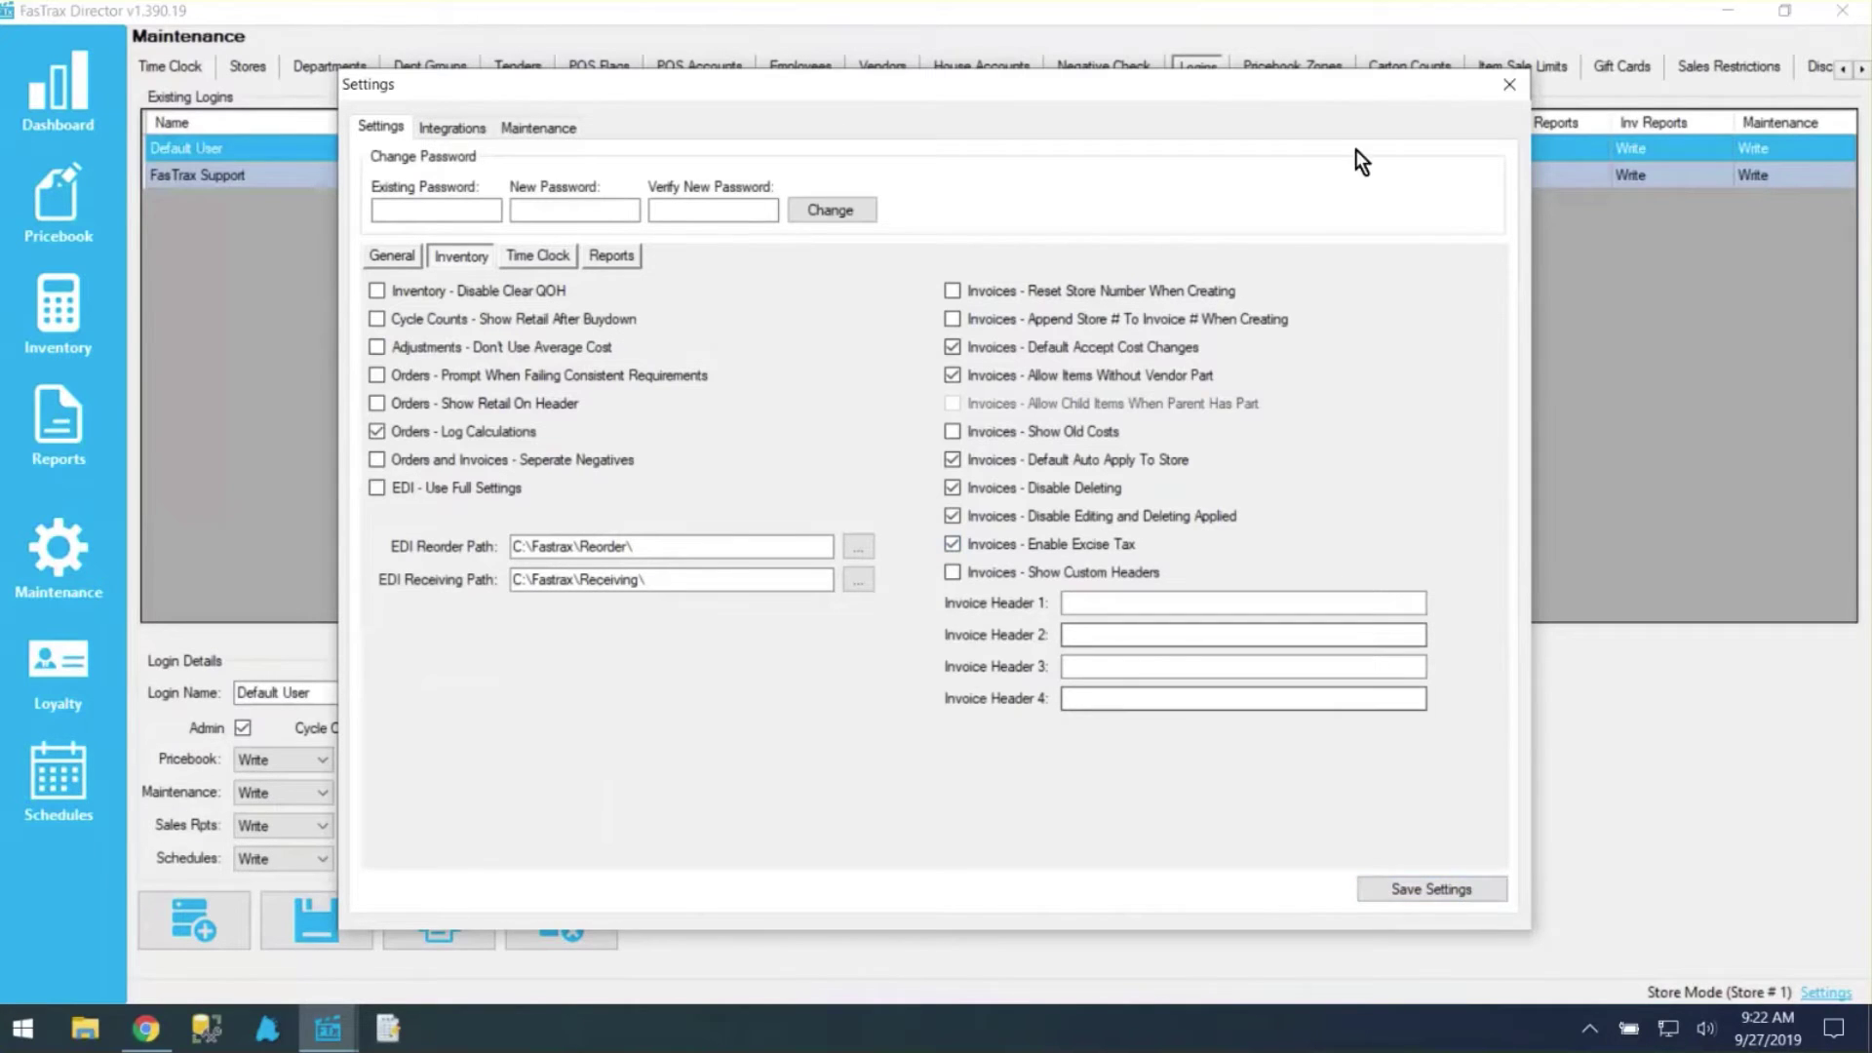
pyautogui.click(1502, 94)
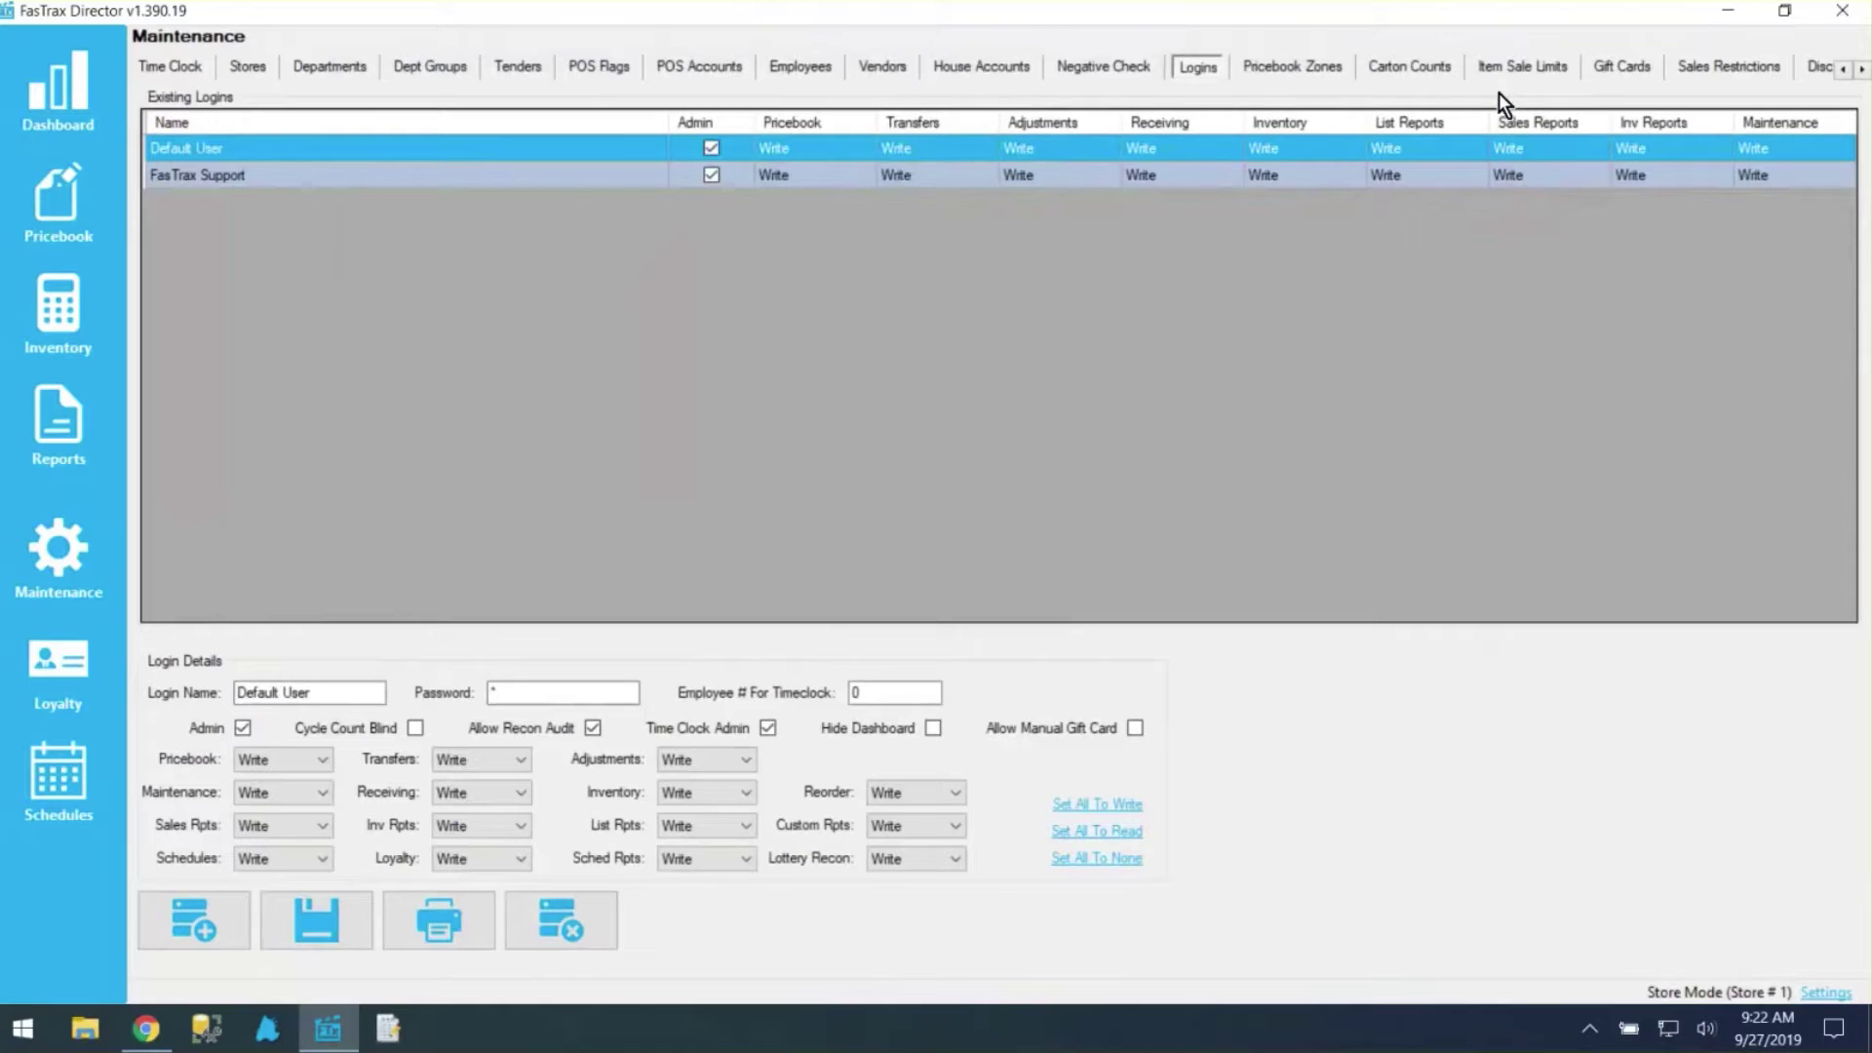
# Examine the invoice excise tax options of Demo Vendor and the excise tax type and value of FasTrax Store #1
pyautogui.click(884, 68)
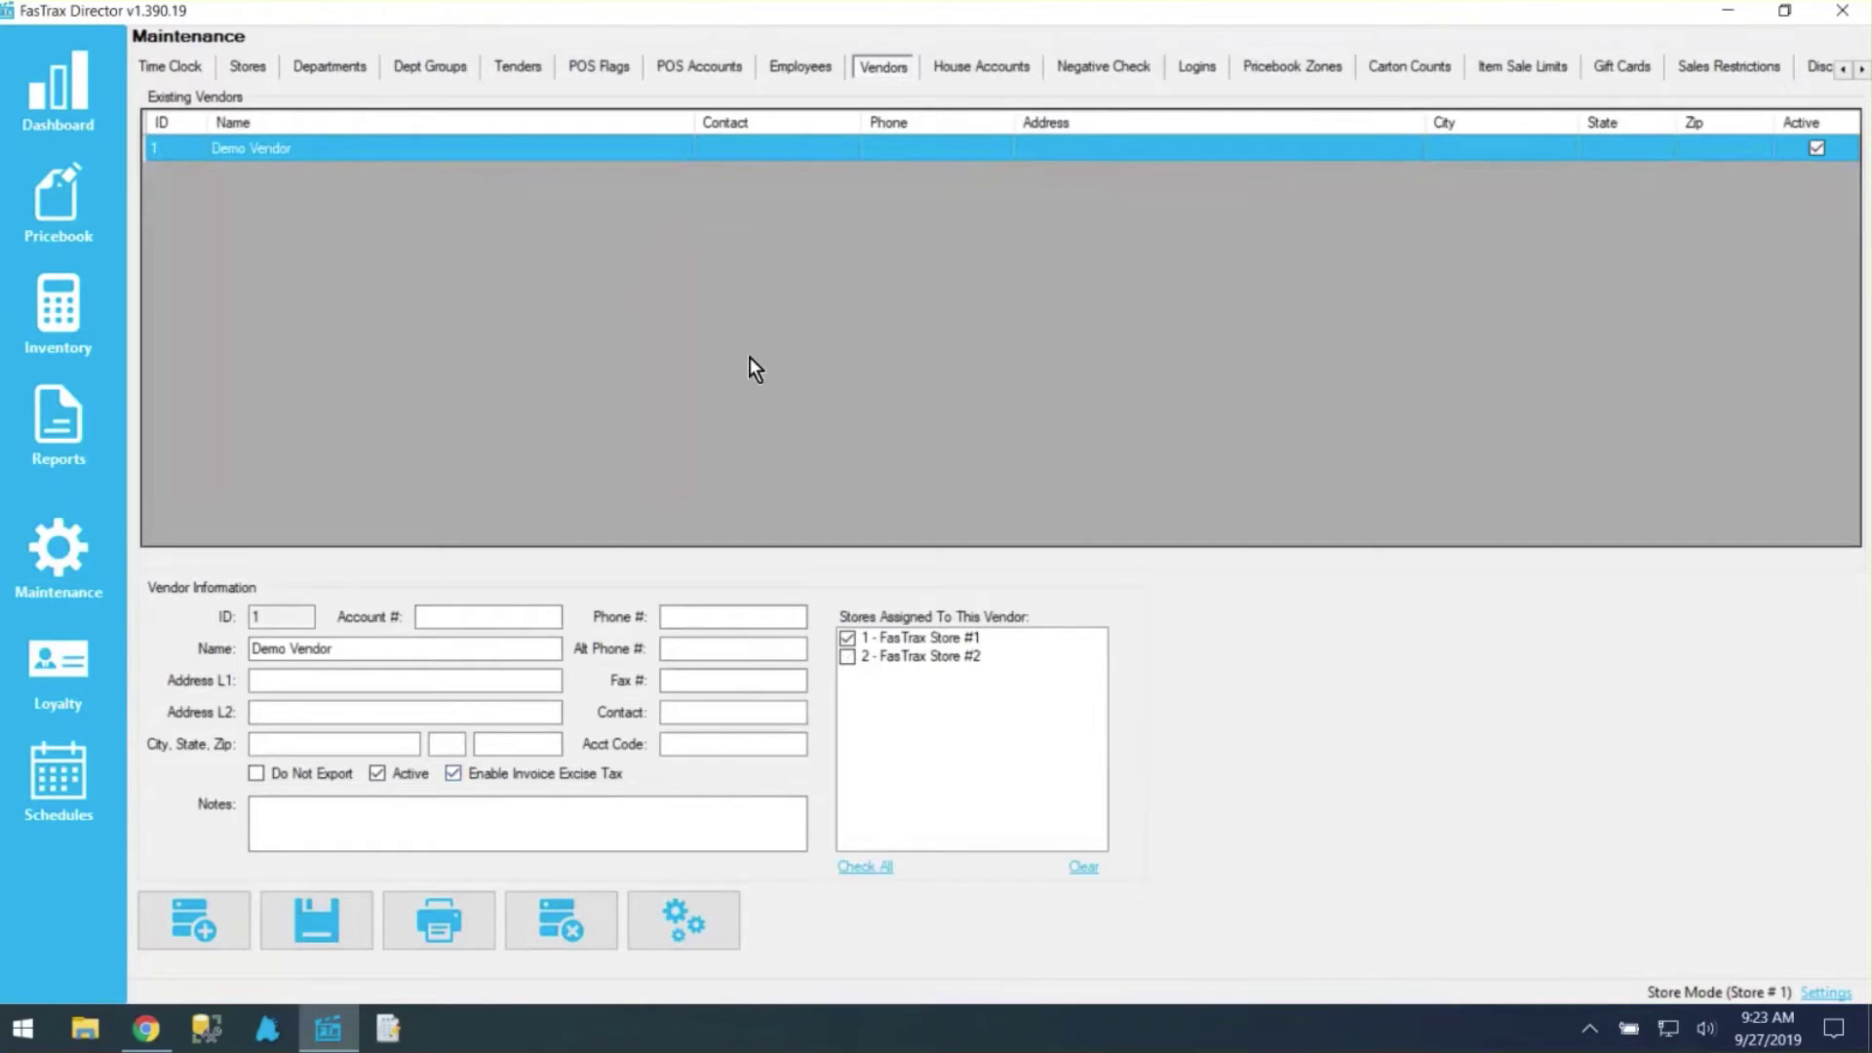
pyautogui.click(249, 66)
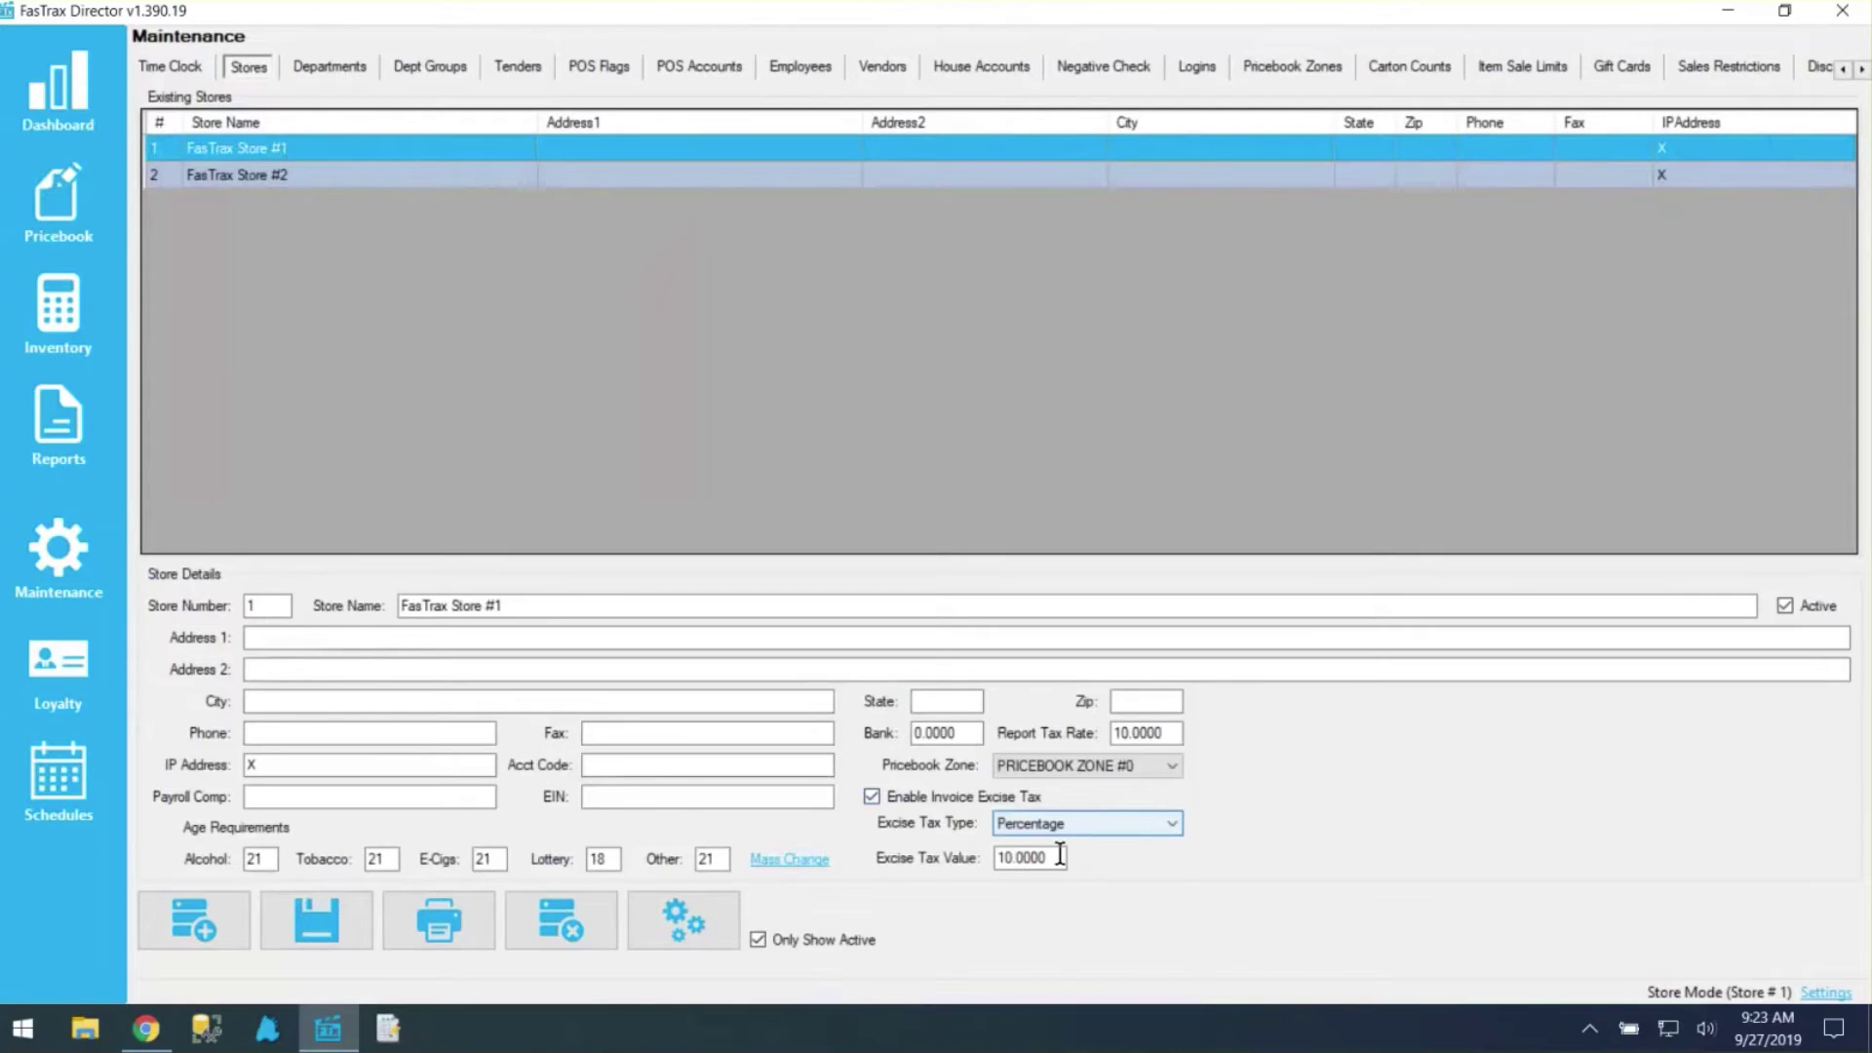
pyautogui.moveTo(1063, 858); pyautogui.dragTo(983, 858)
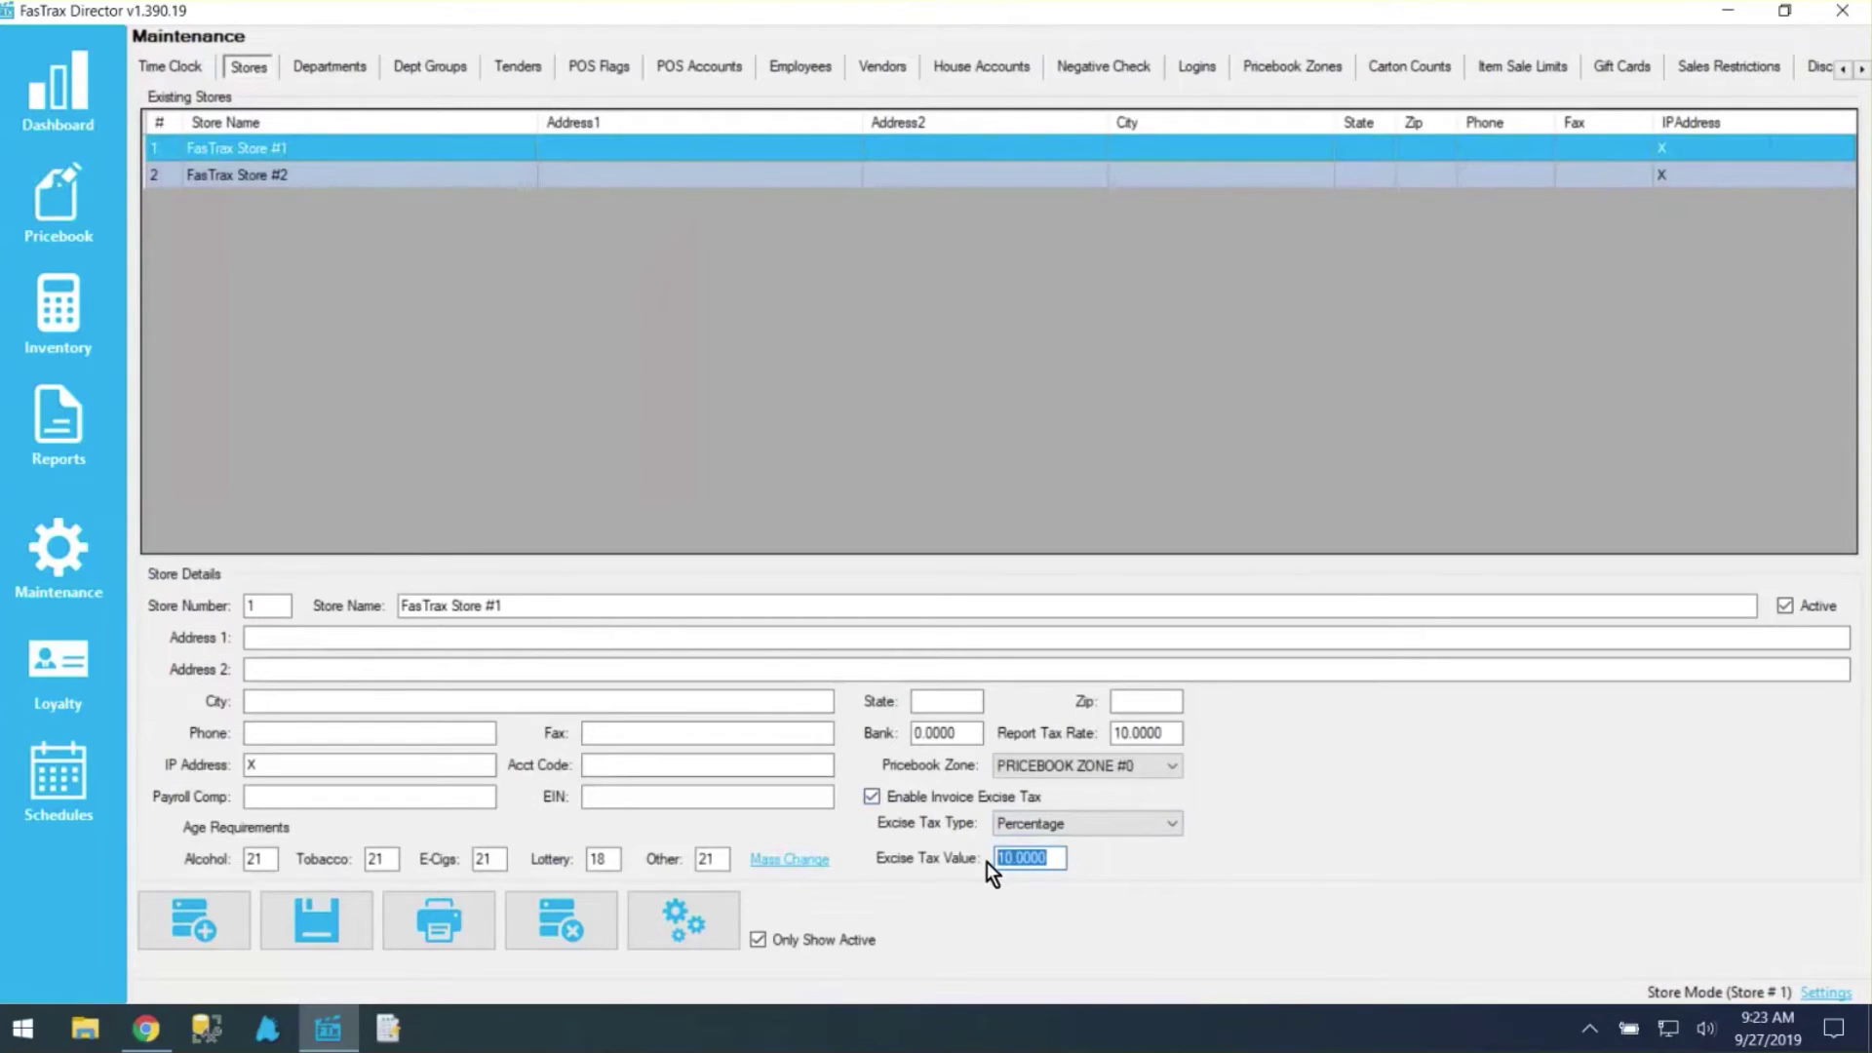
# Create a new receiving invoice numbered 6543217 for FasTrax Store #1 and Demo Vendor
pyautogui.click(62, 312)
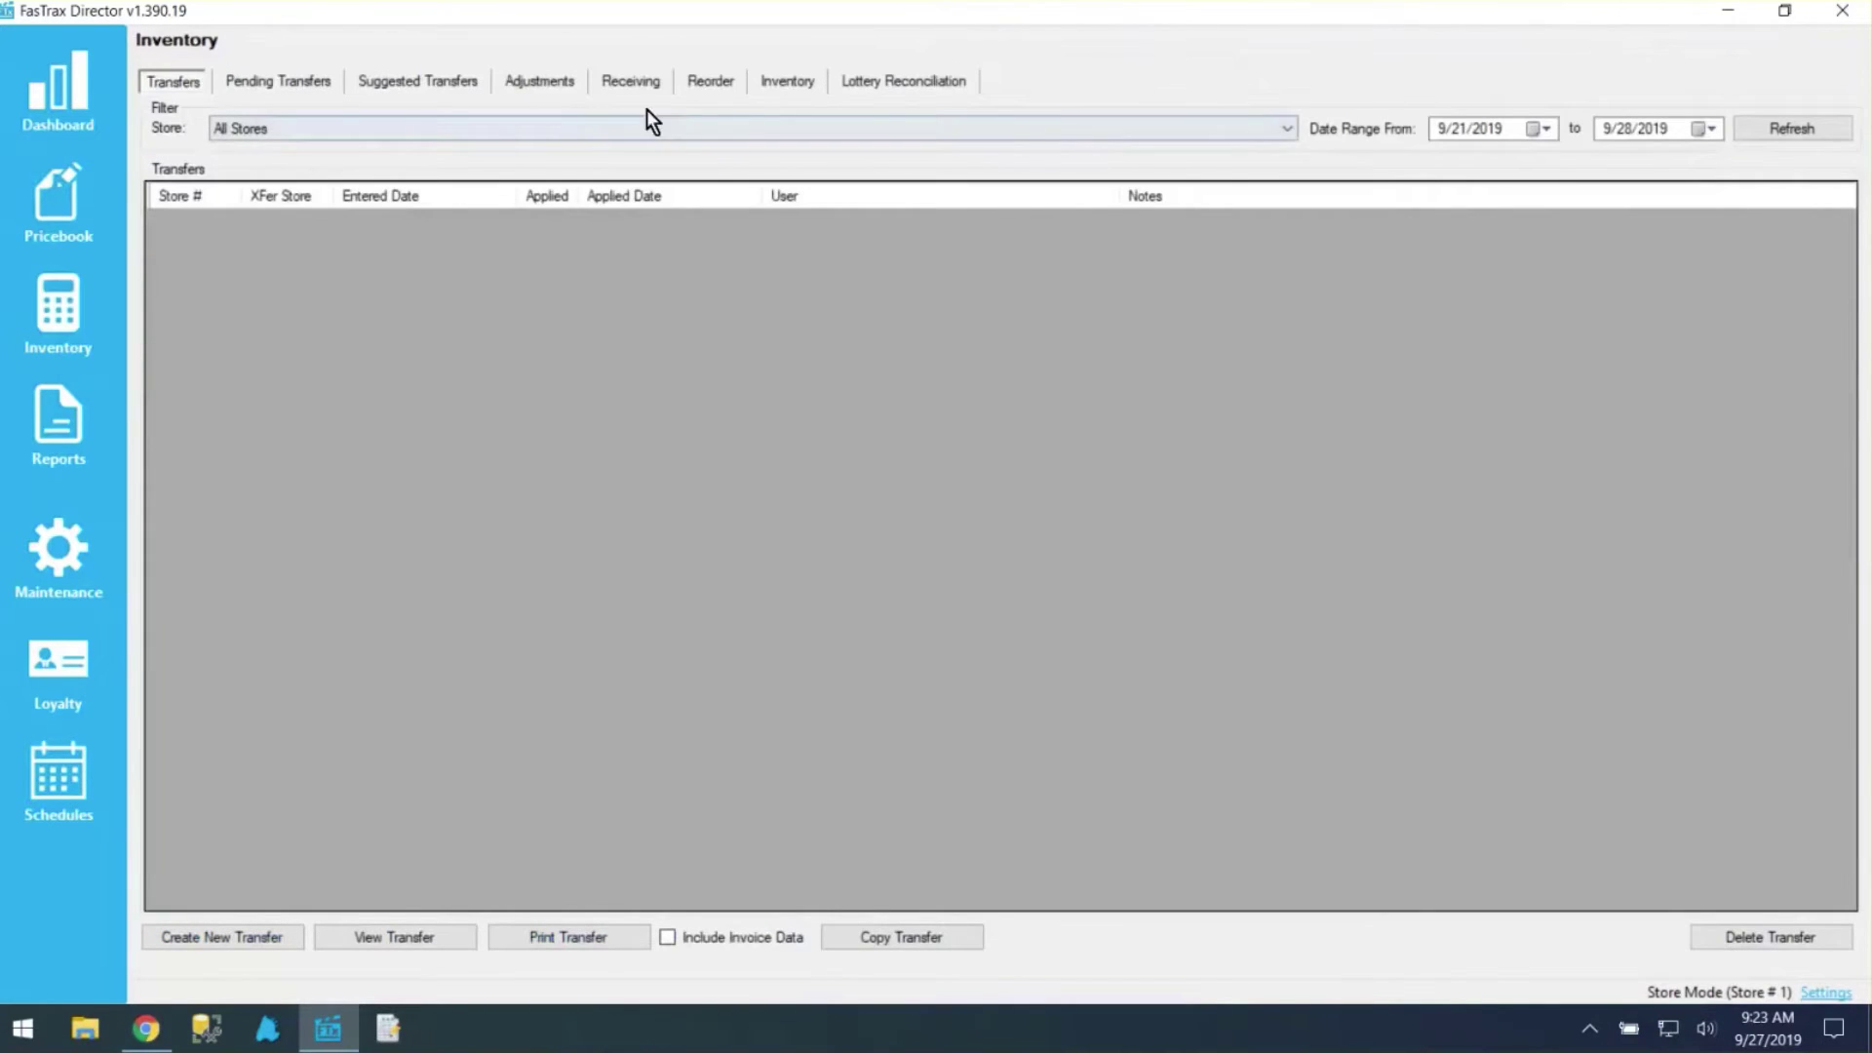
pyautogui.click(633, 85)
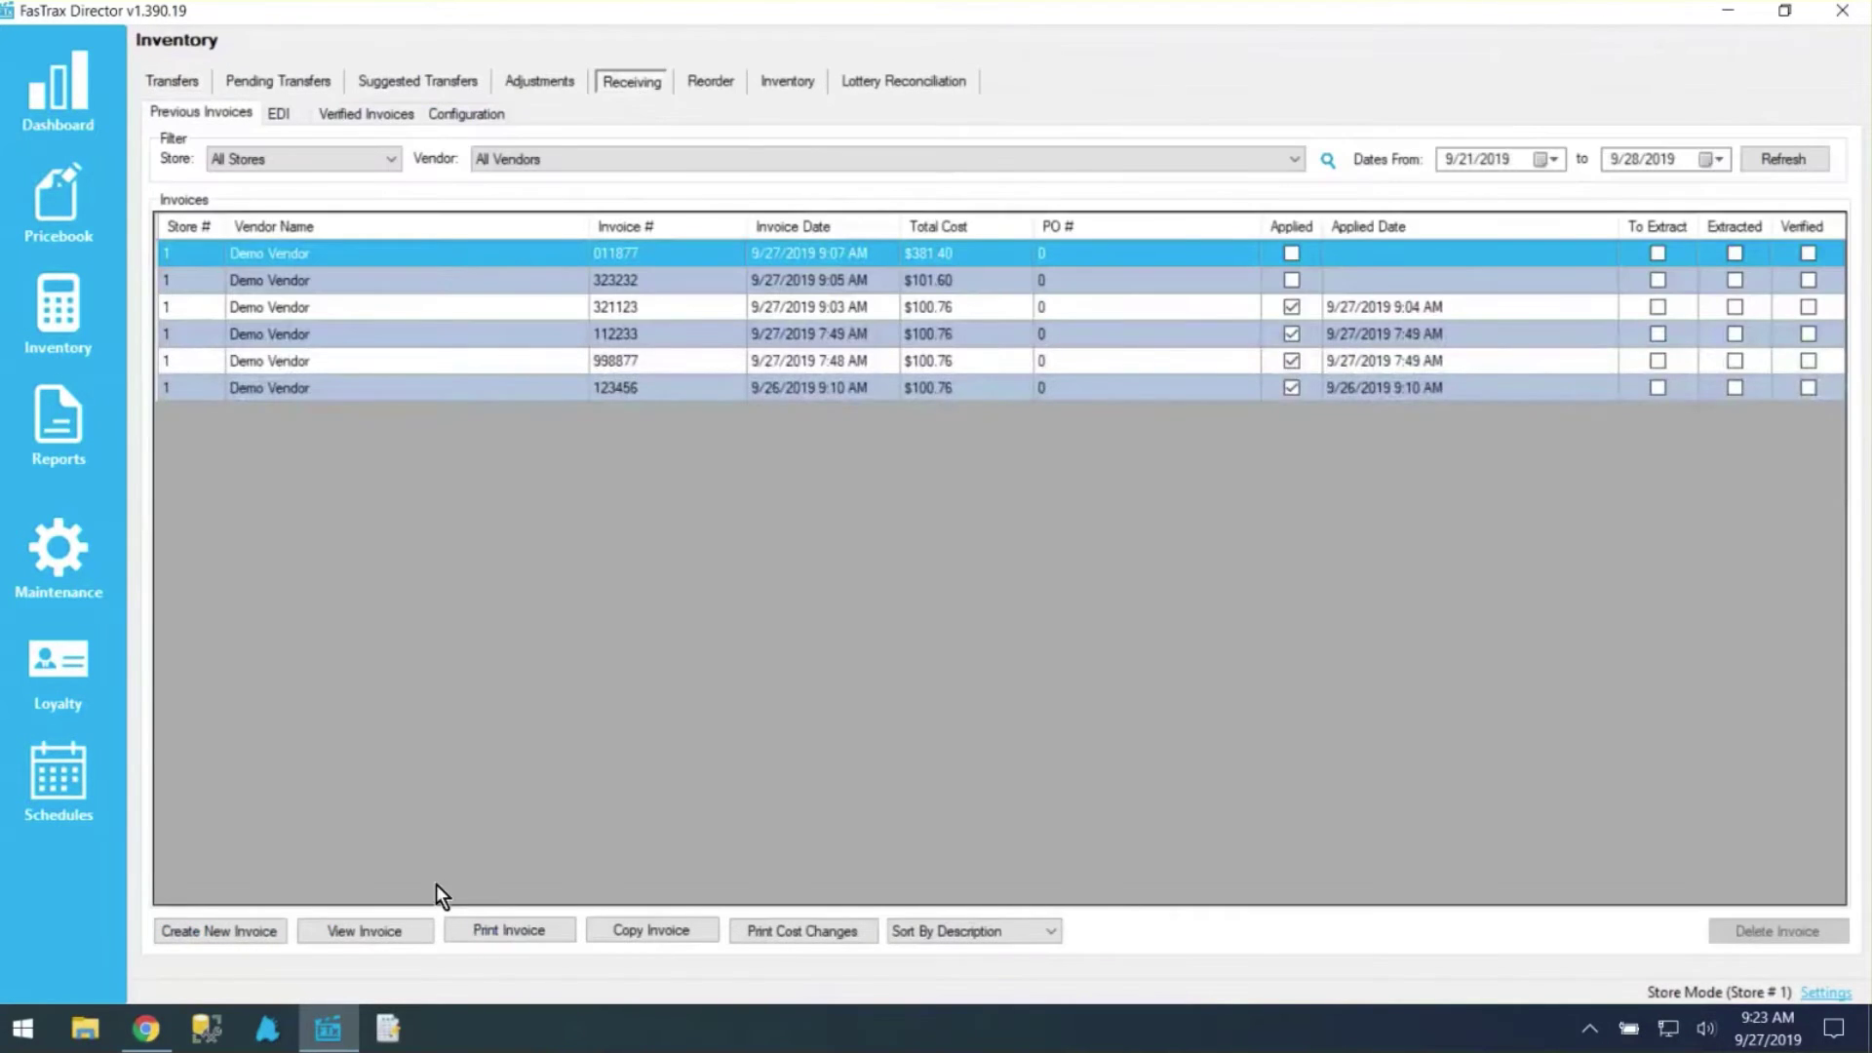
pyautogui.click(247, 929)
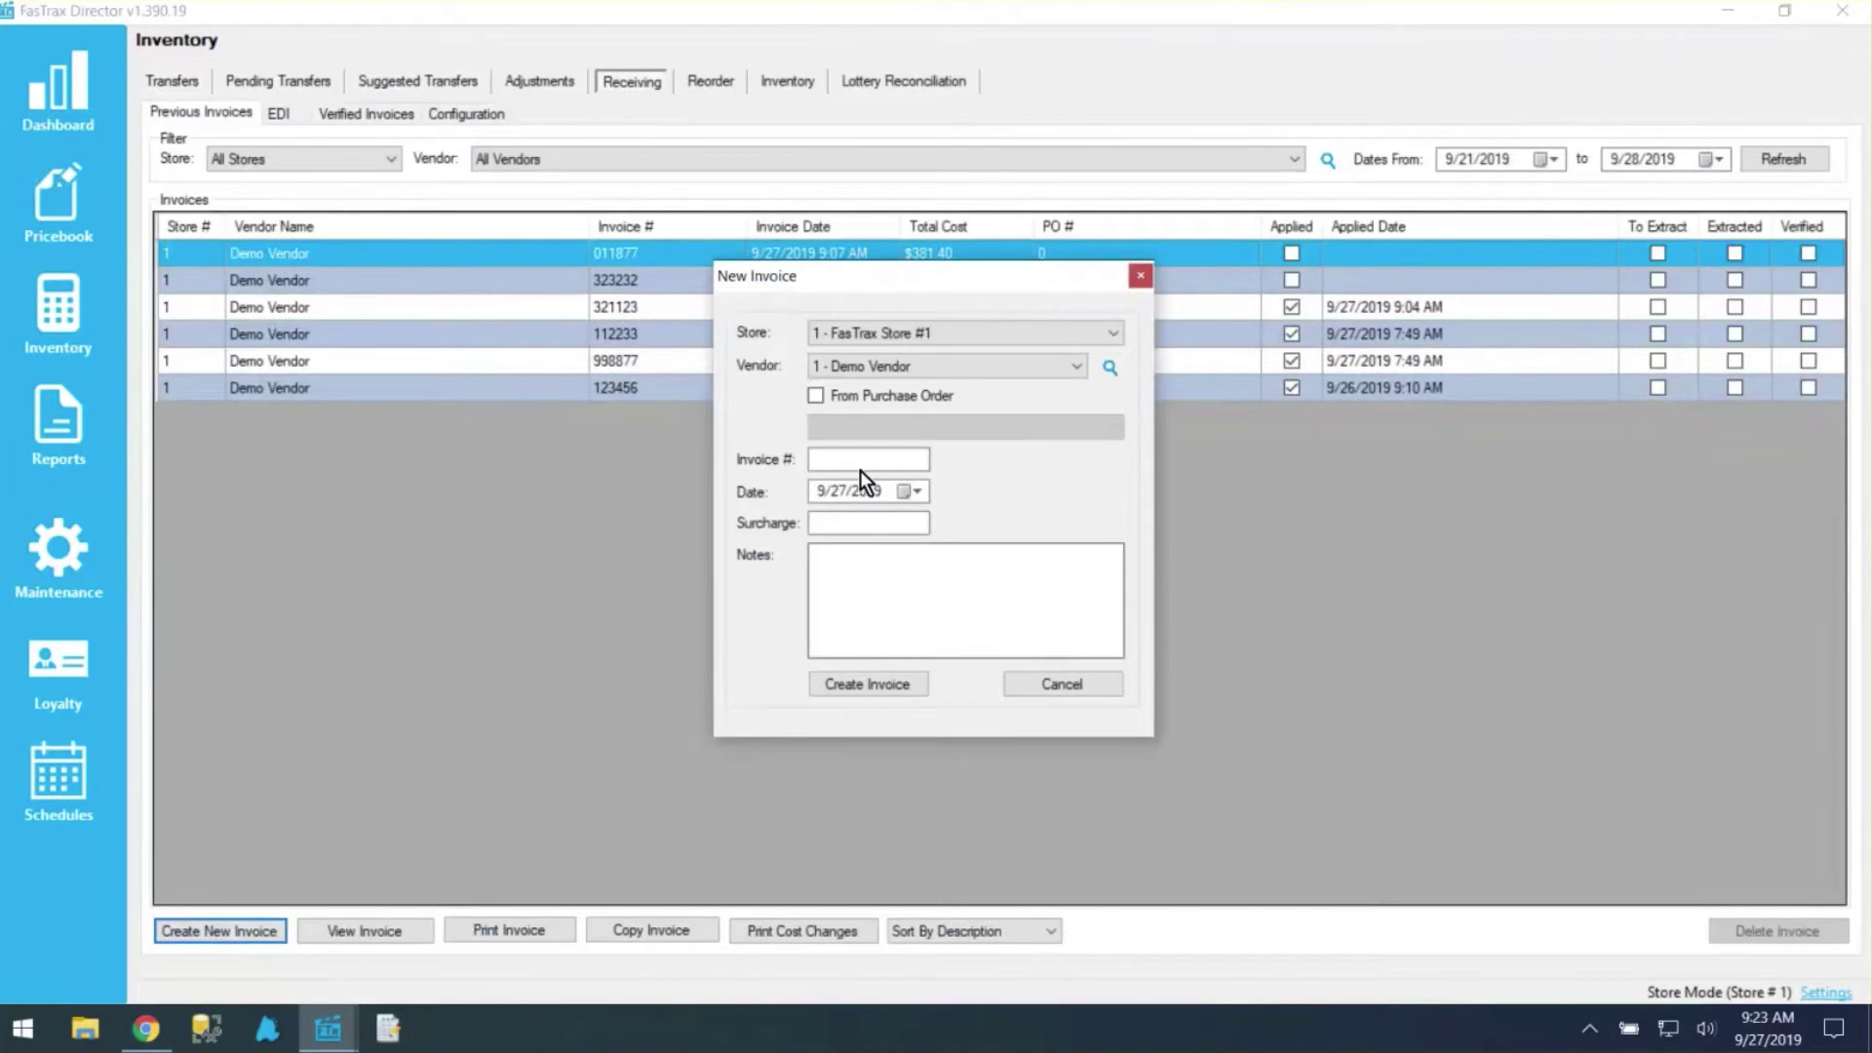
pyautogui.write('6543217')
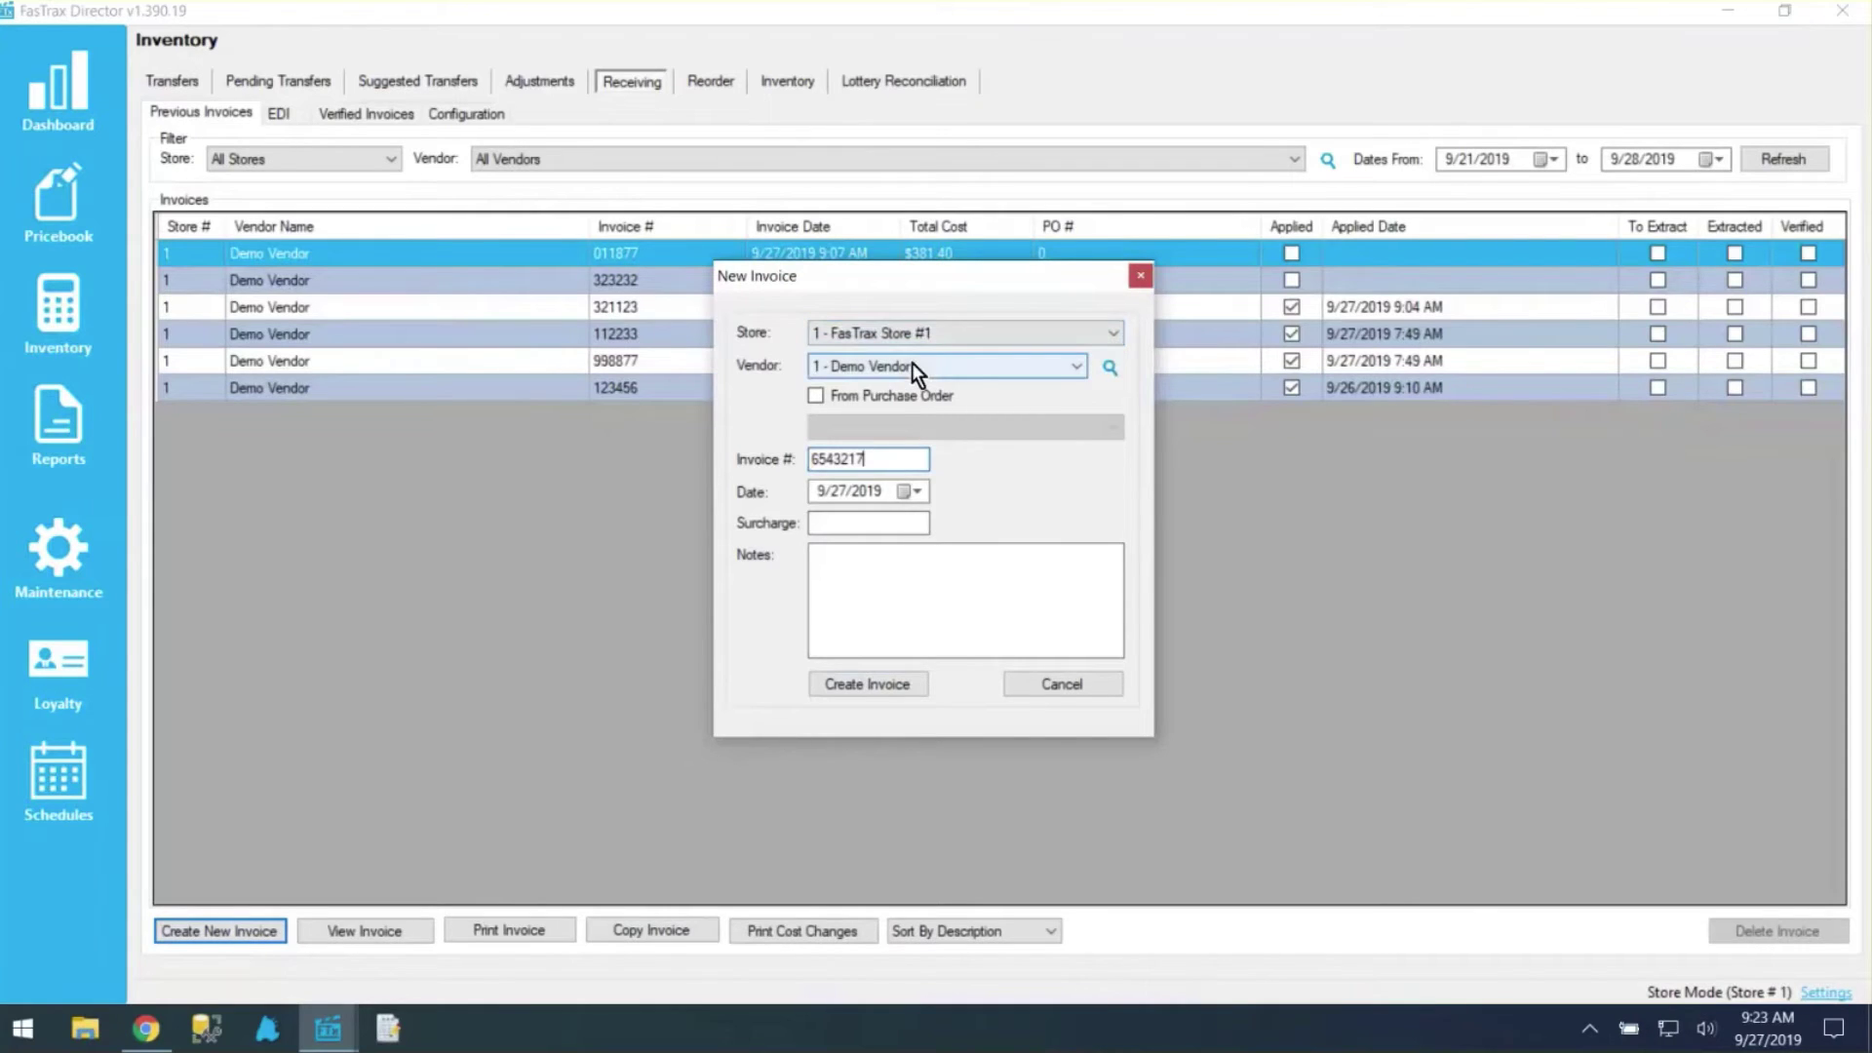
pyautogui.click(880, 685)
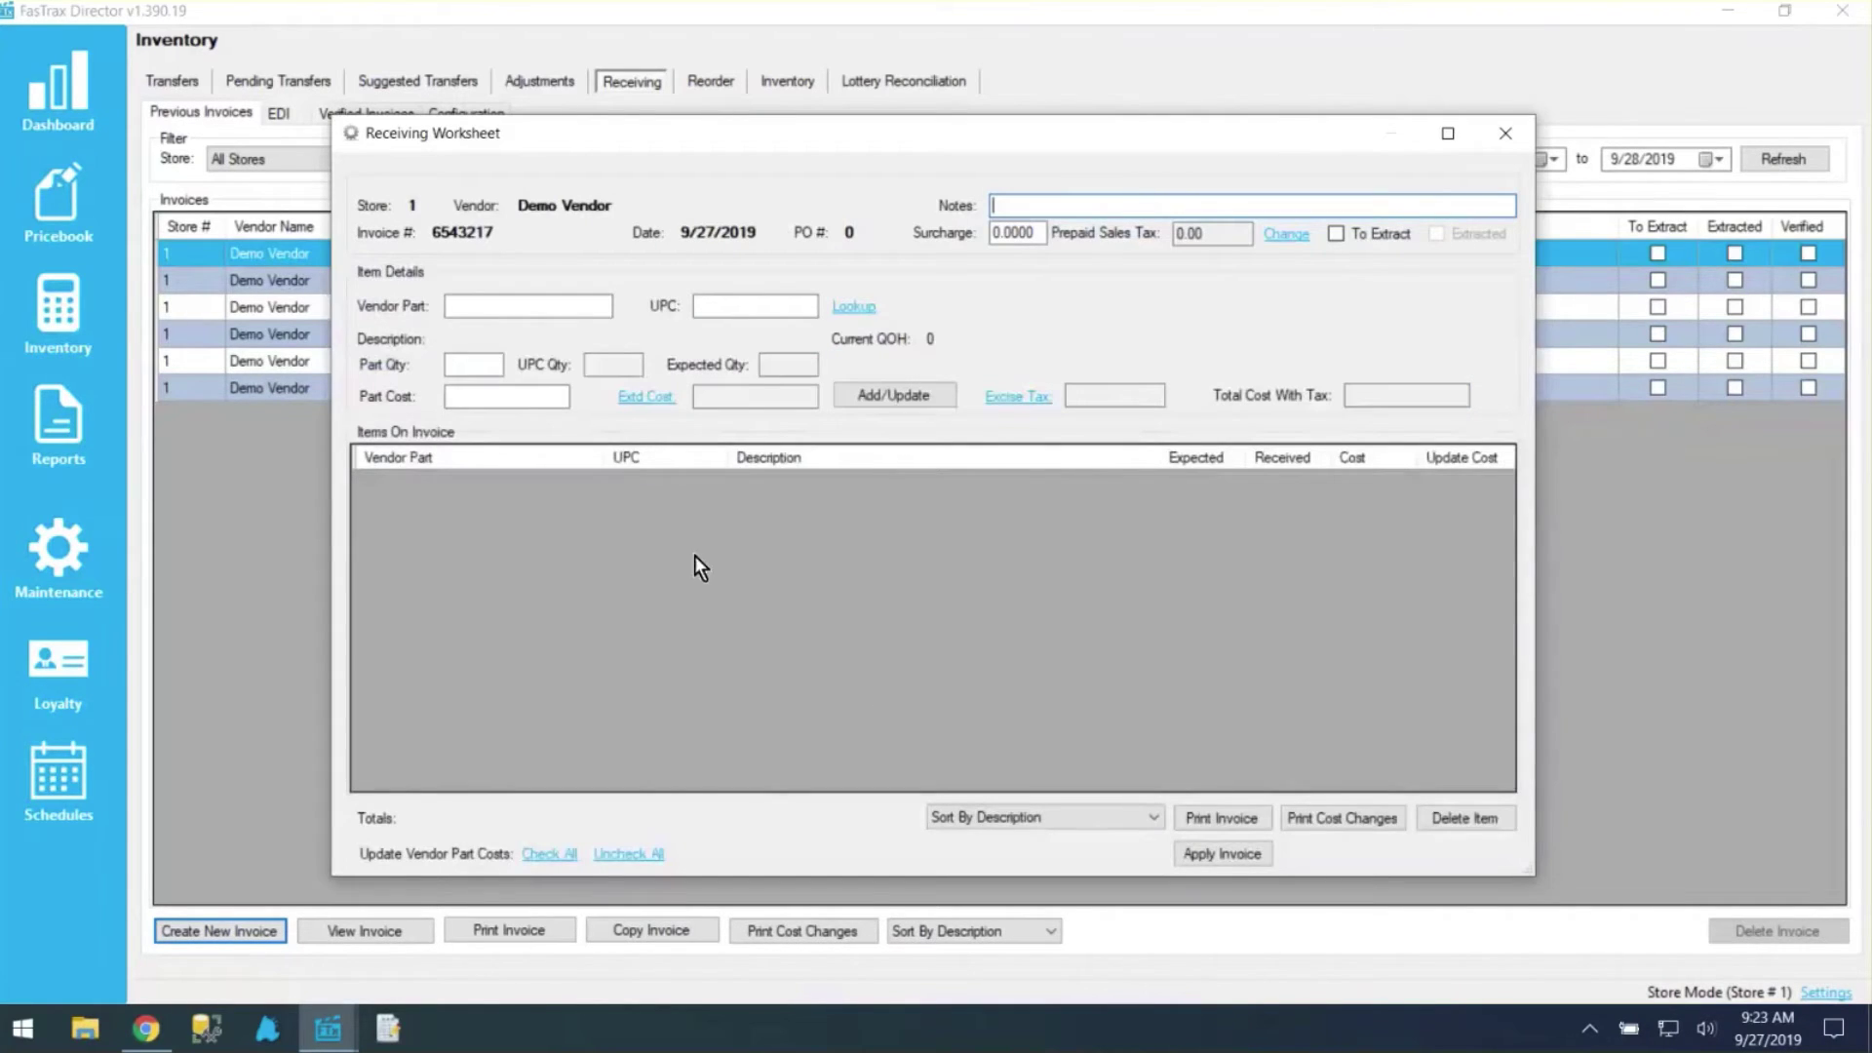
# Add vendor part 011877 to the invoice with a part quantity of 1
pyautogui.click(502, 303)
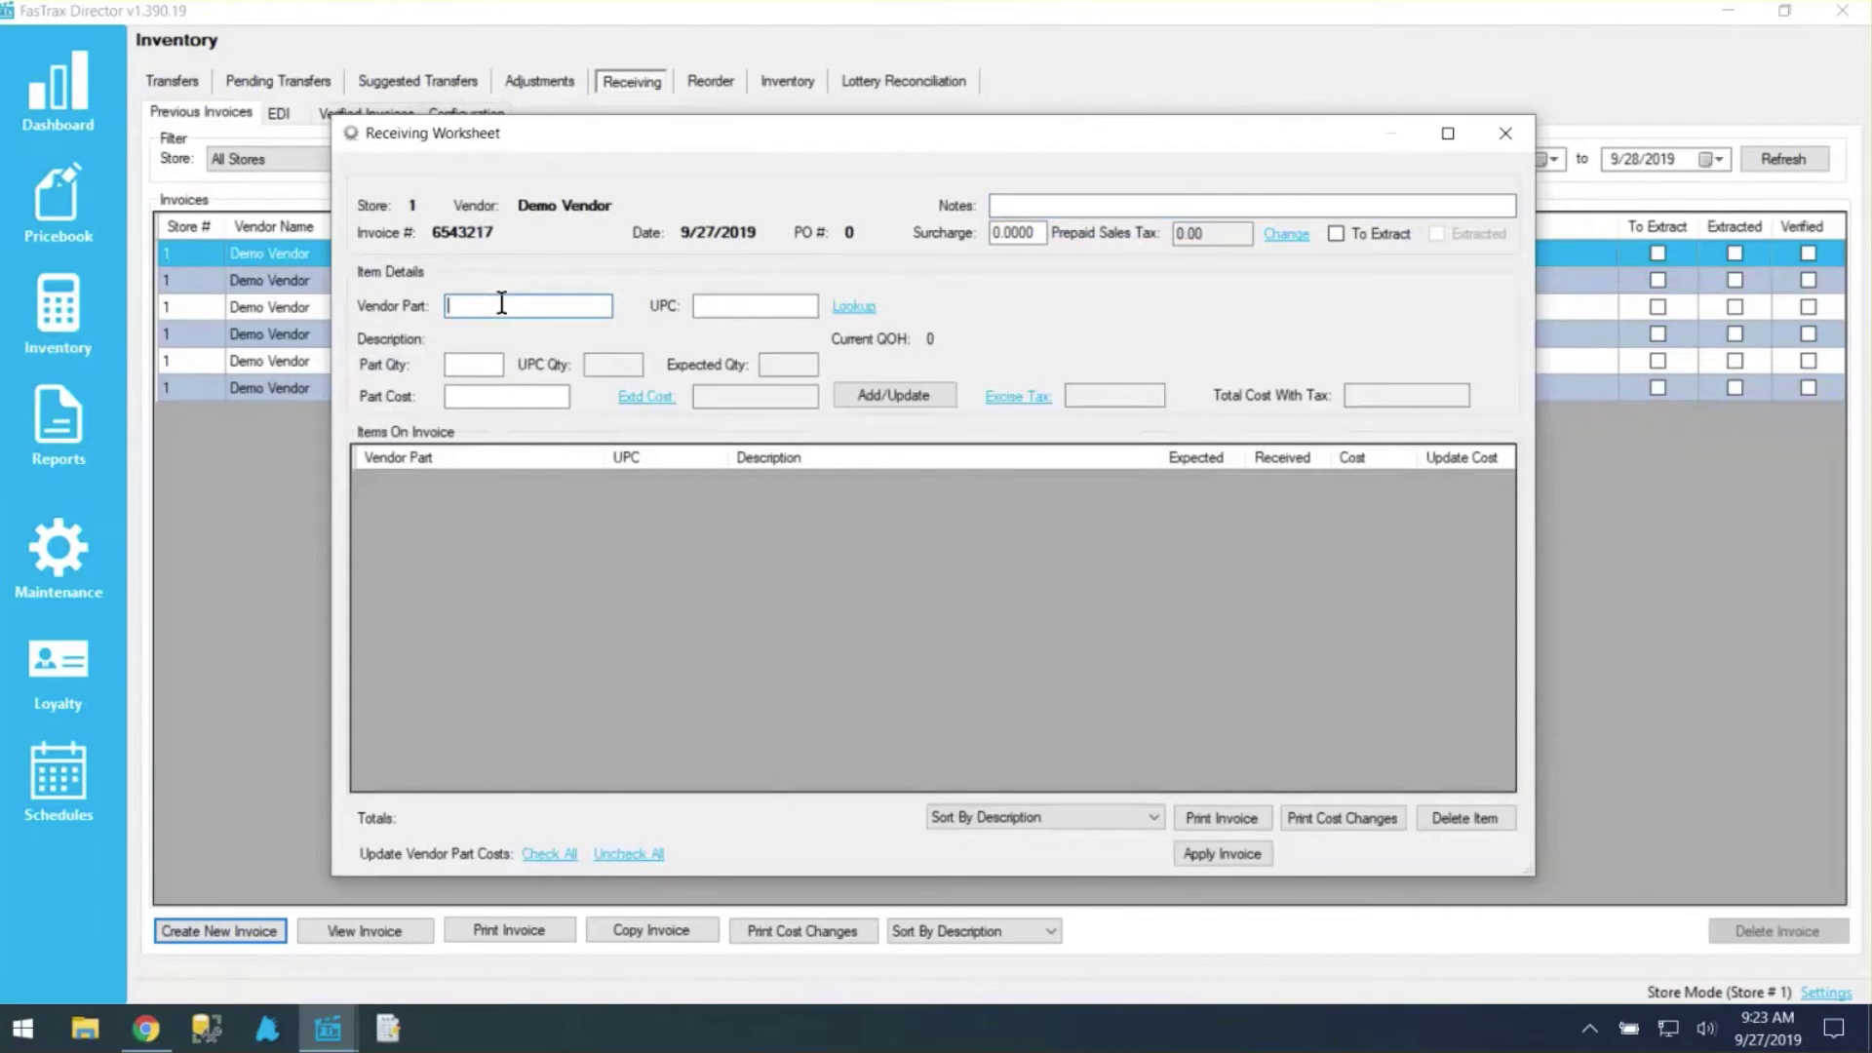
pyautogui.write('011877')
pyautogui.press('Return')
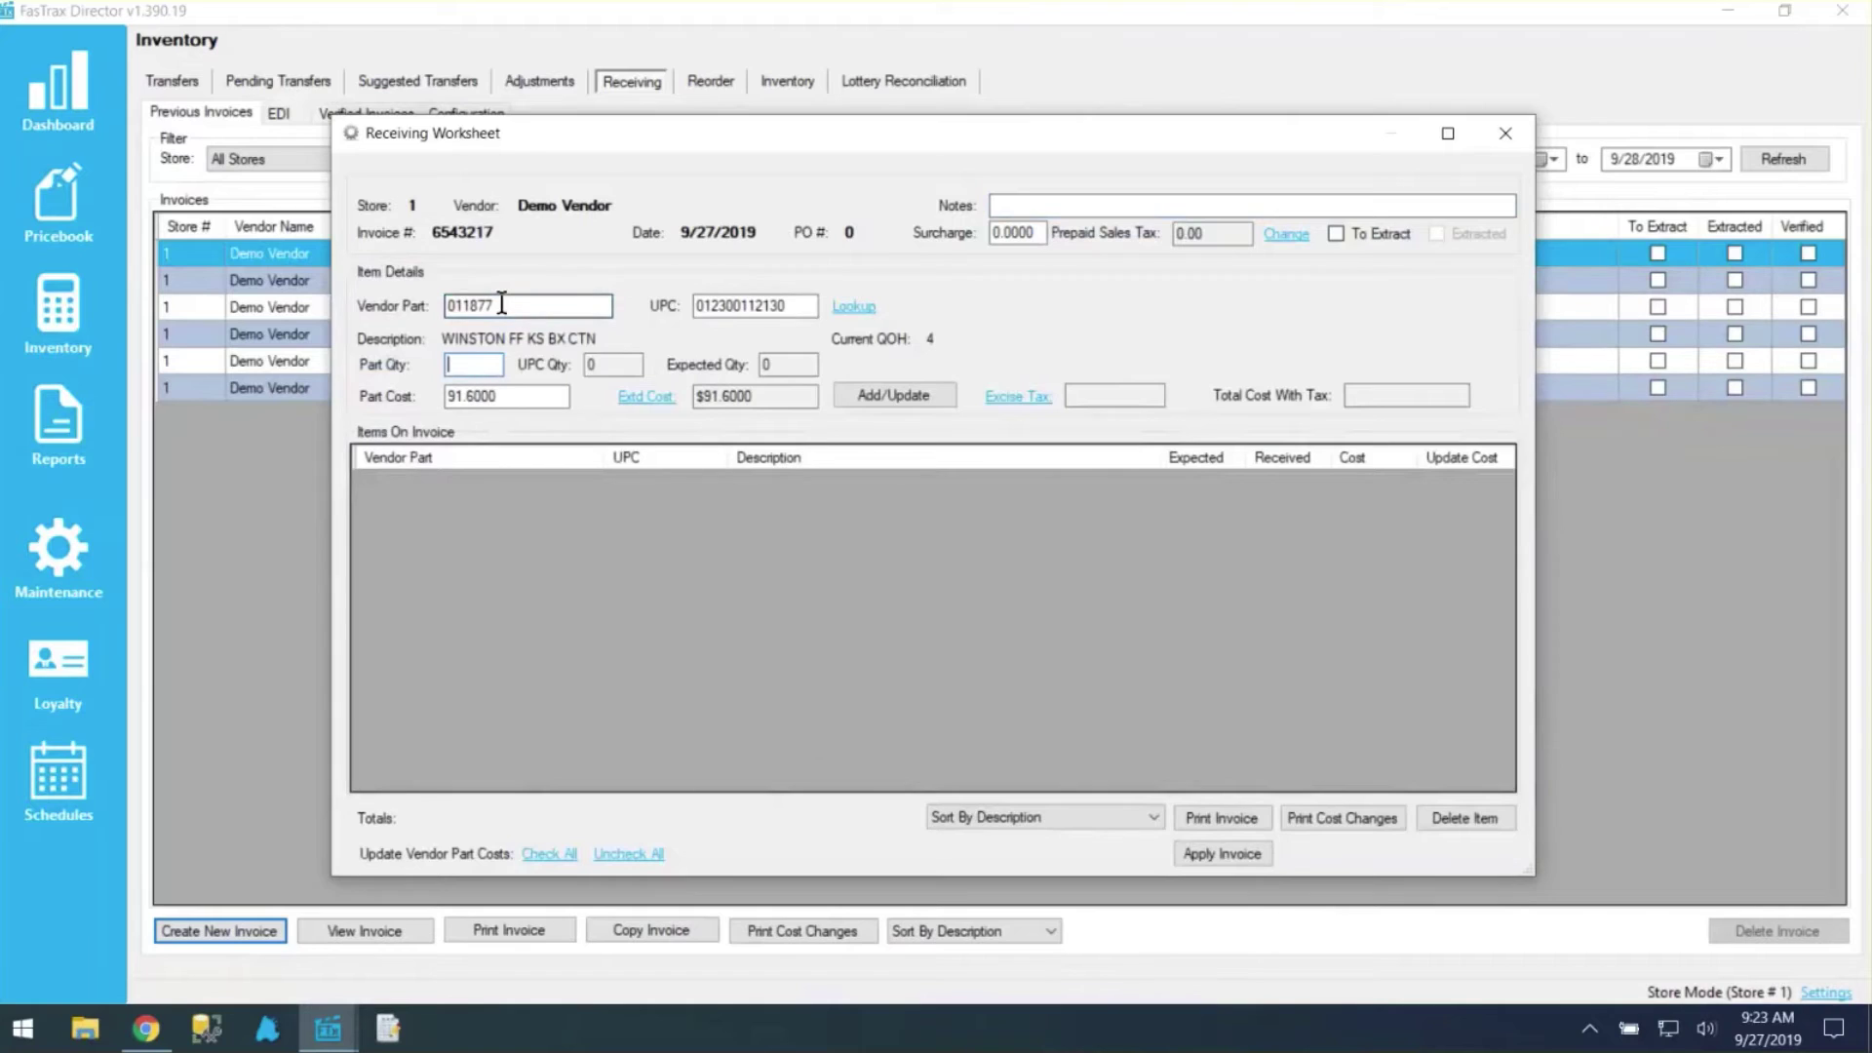
pyautogui.write('1')
pyautogui.press('Return')
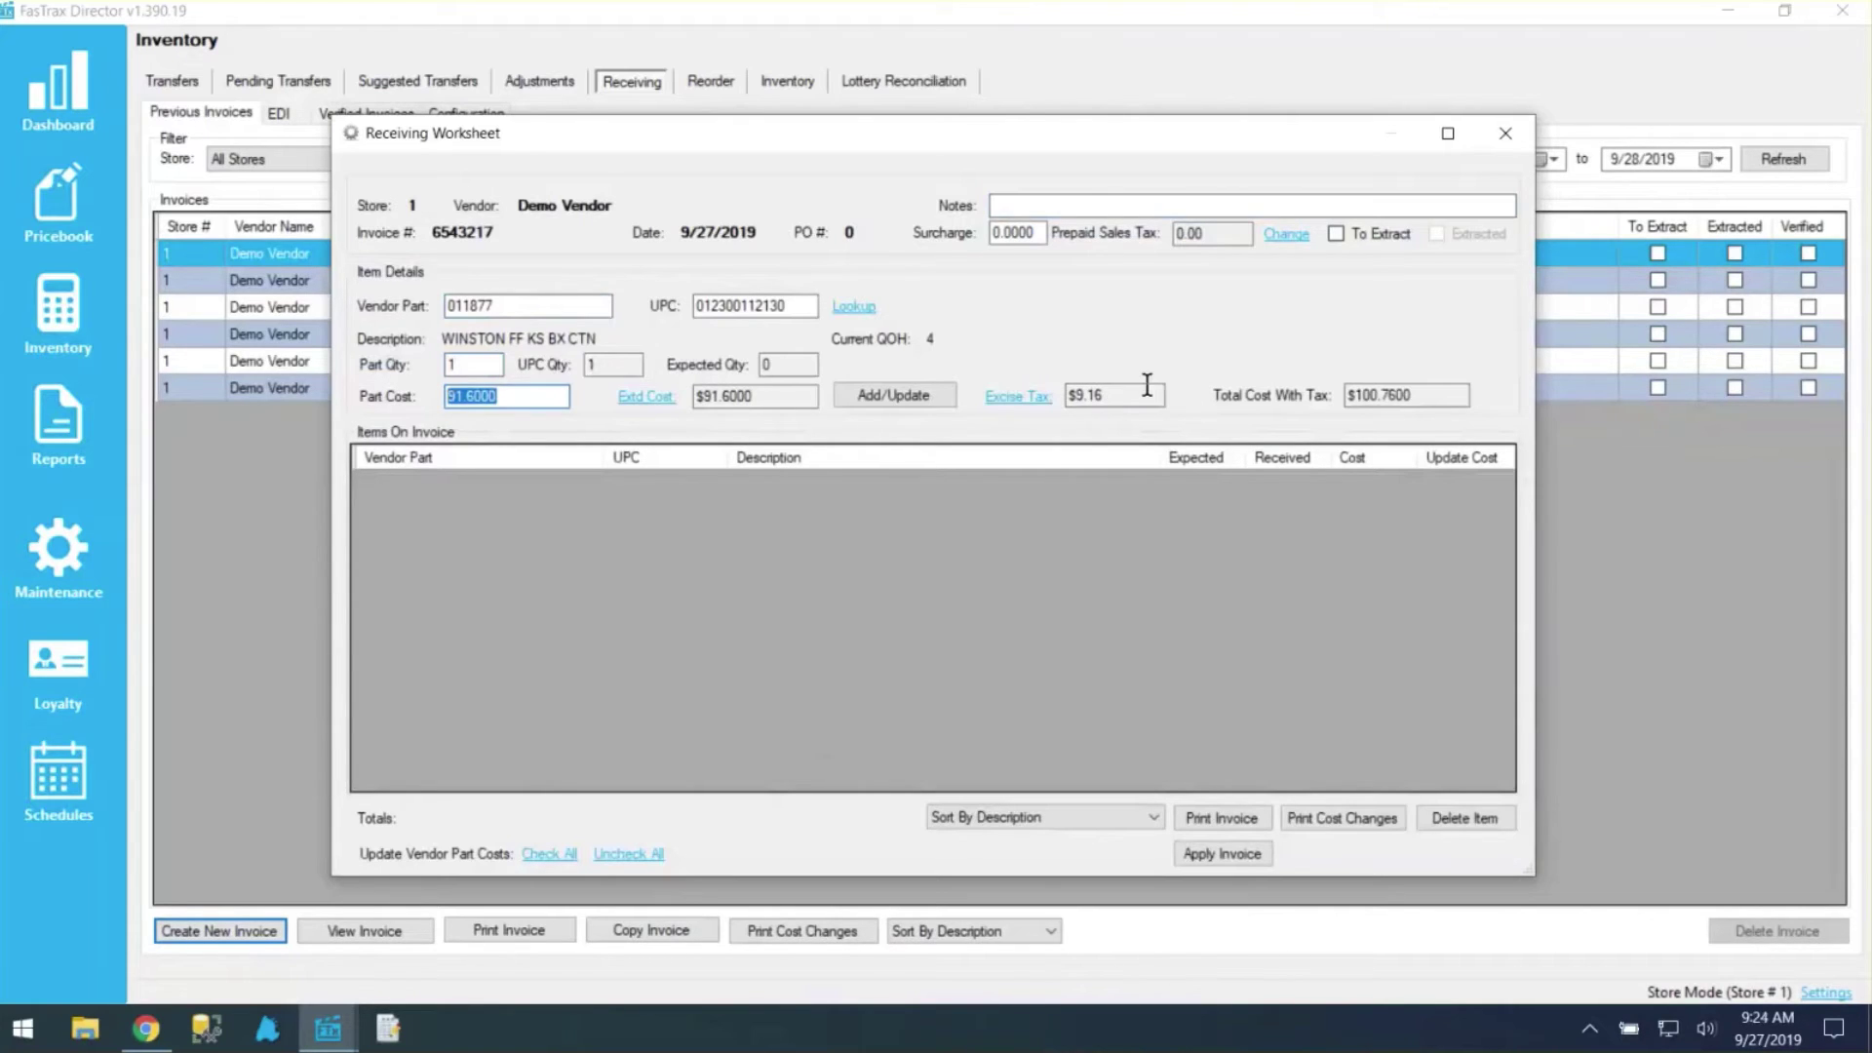
pyautogui.click(1085, 396)
pyautogui.press('Return')
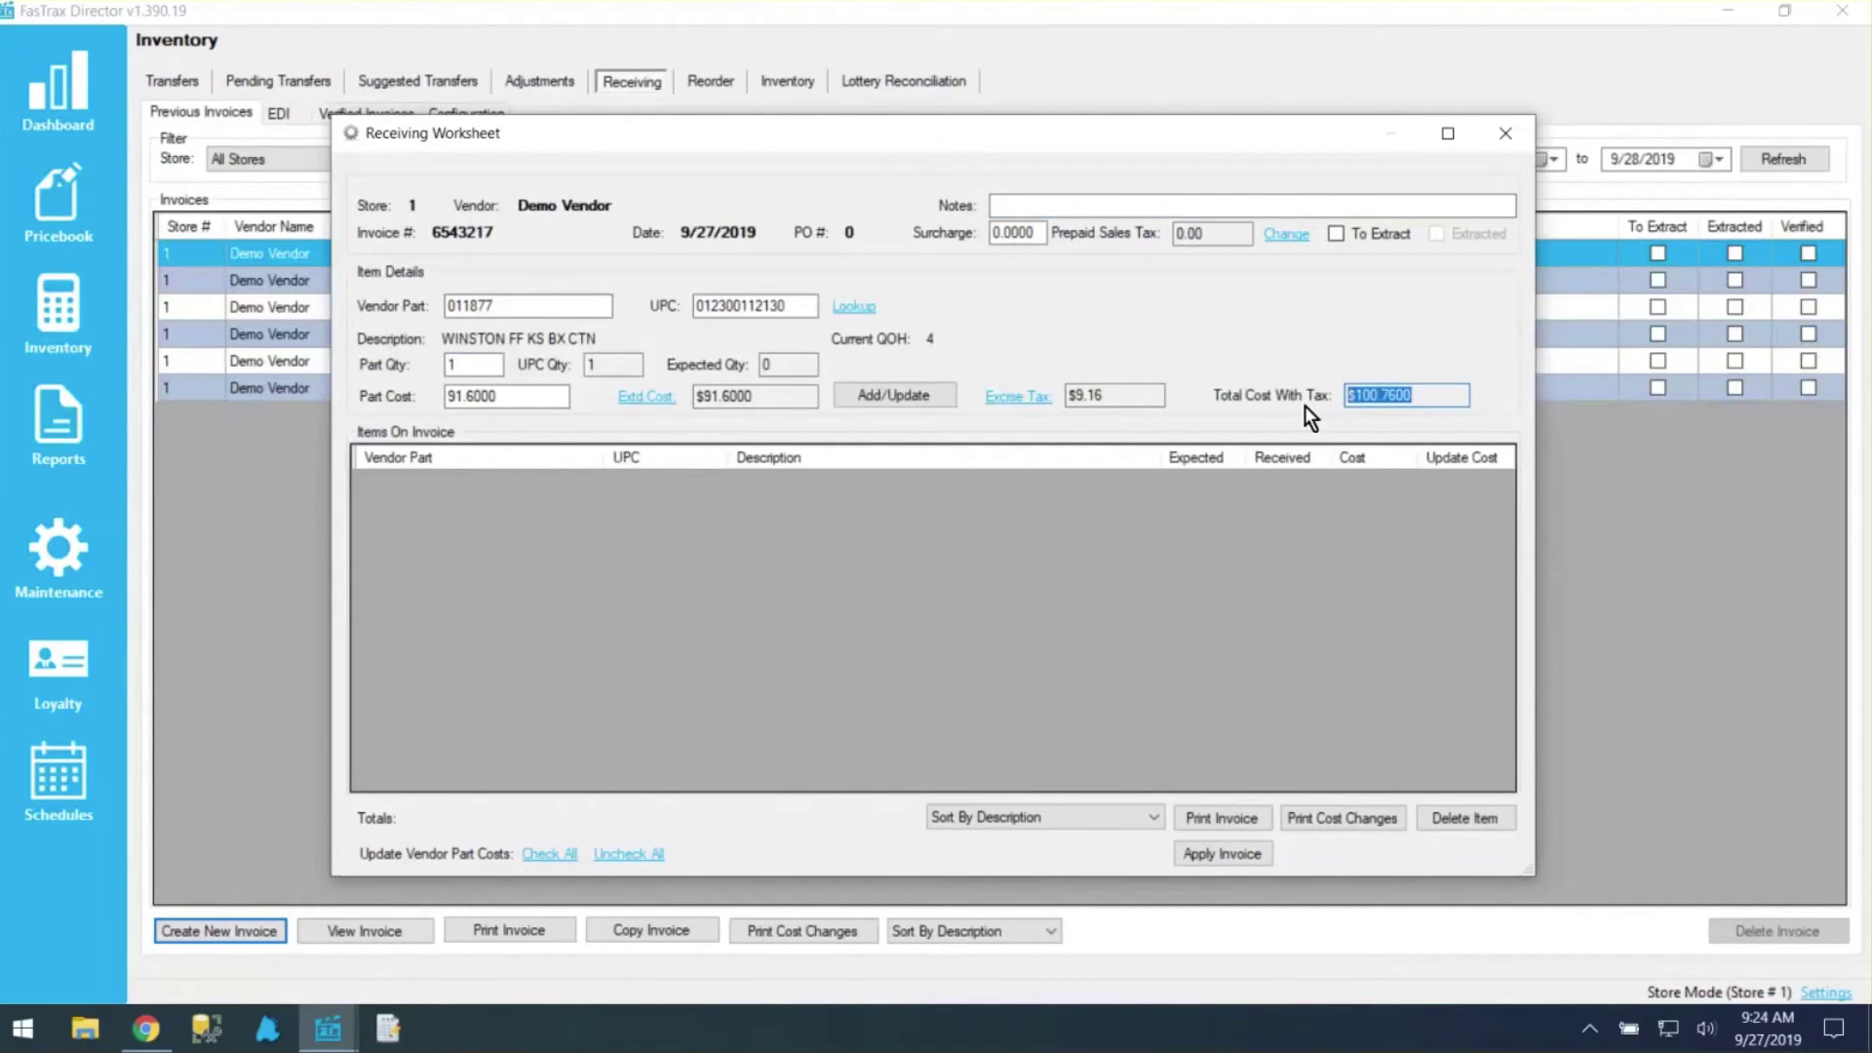
pyautogui.click(875, 398)
# Check the excise tax of the invoice's only item, apply the invoice to inventory and decline the follow-up prompt
pyautogui.click(845, 483)
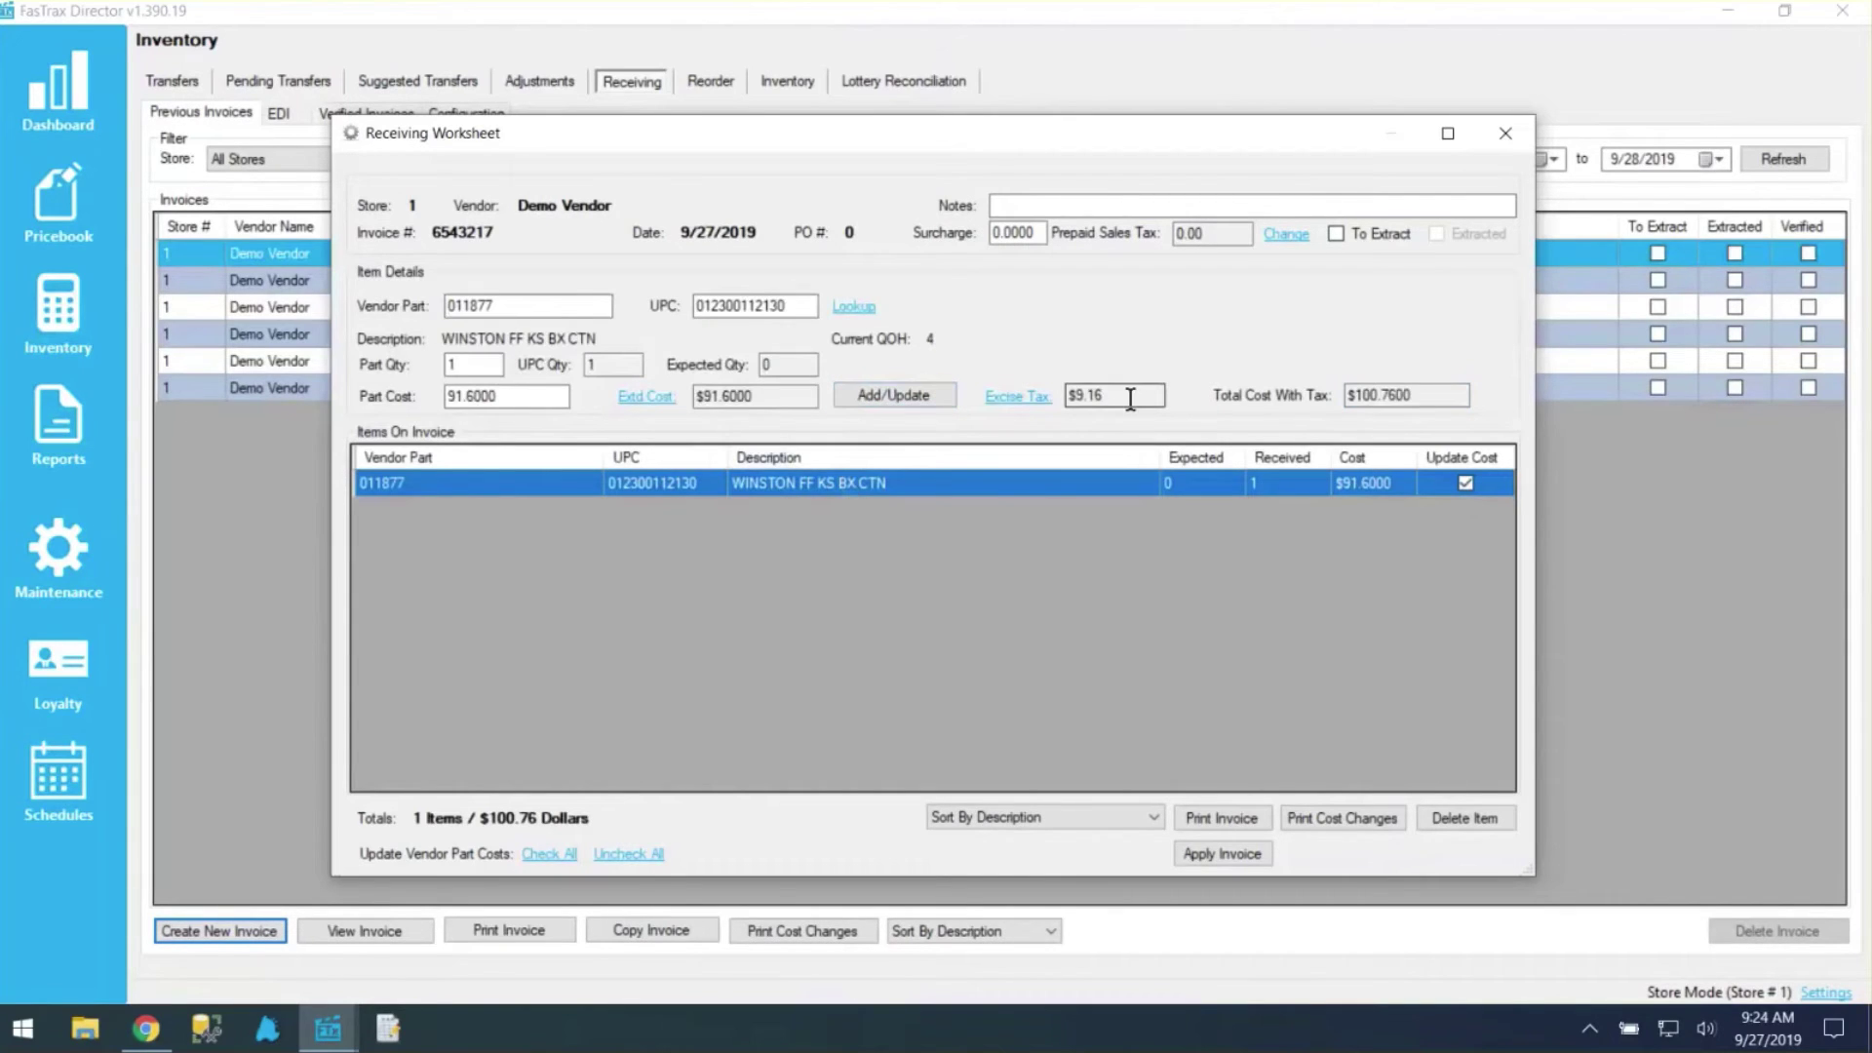
pyautogui.moveTo(1130, 399); pyautogui.dragTo(1088, 403)
pyautogui.click(1219, 854)
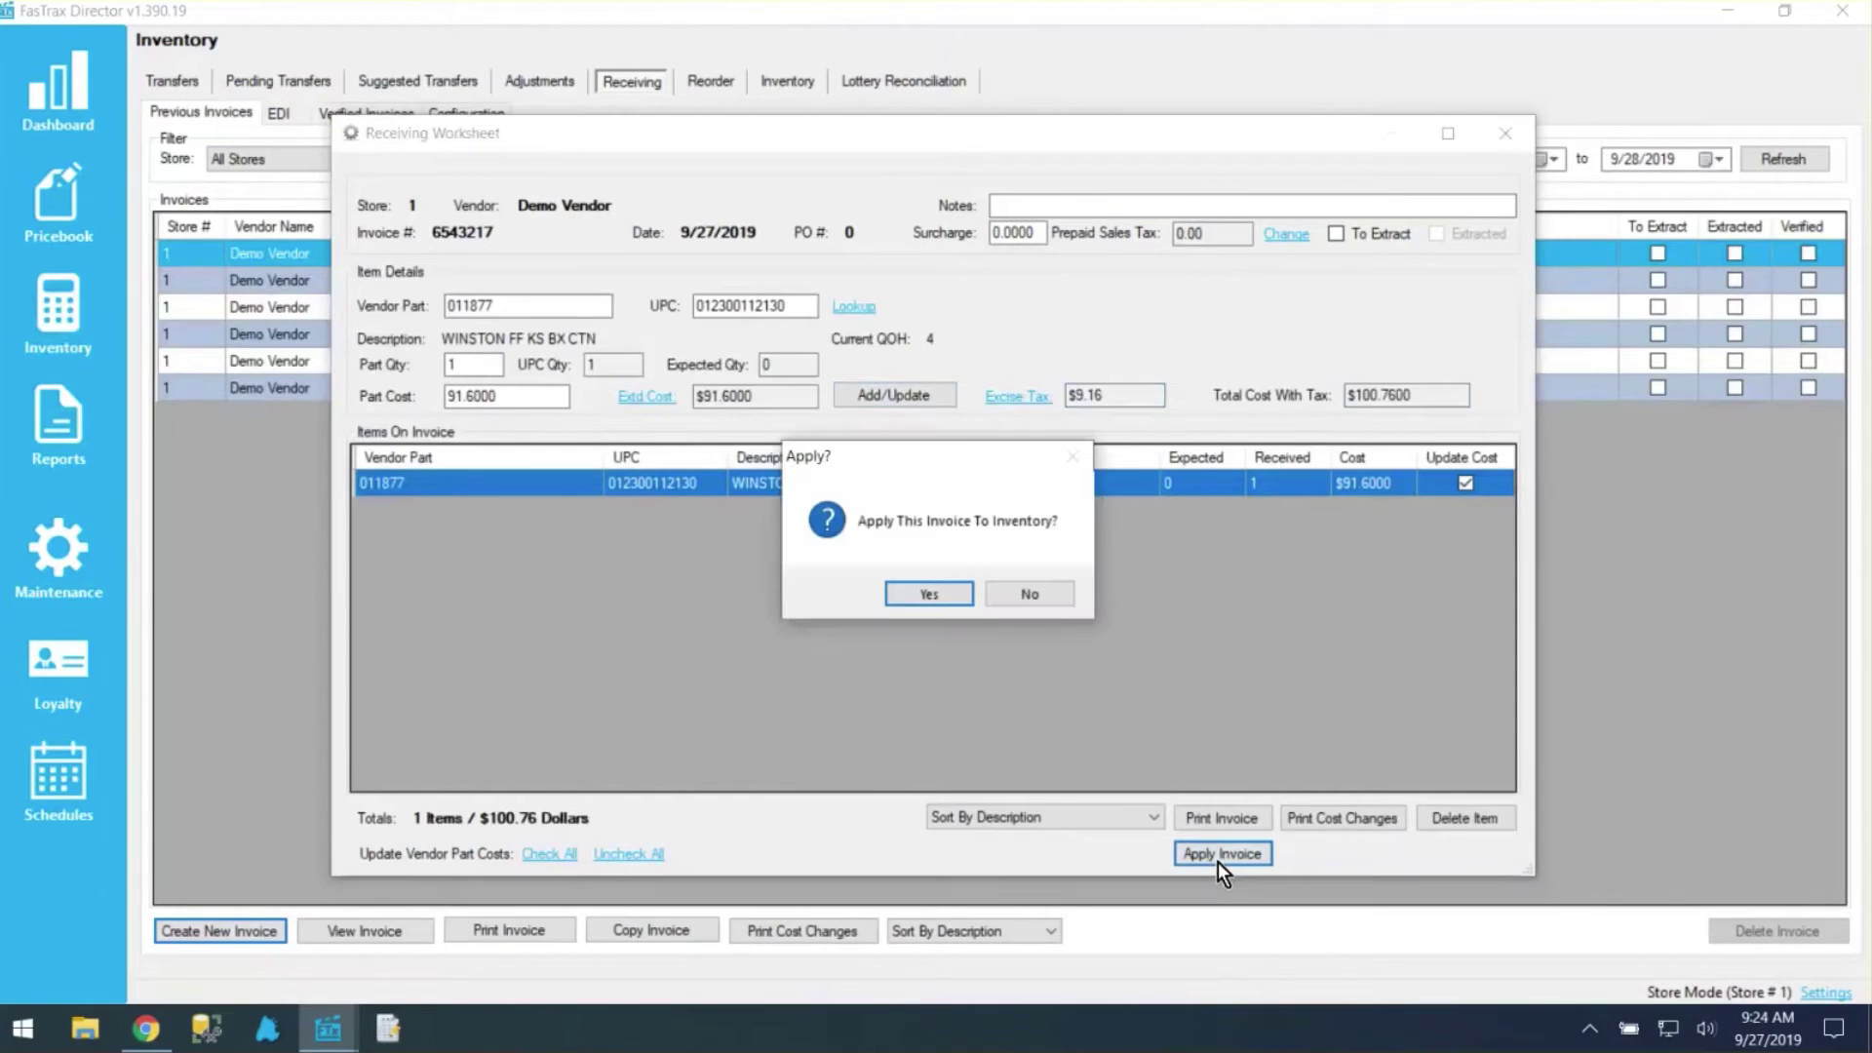
pyautogui.click(919, 588)
pyautogui.click(1011, 591)
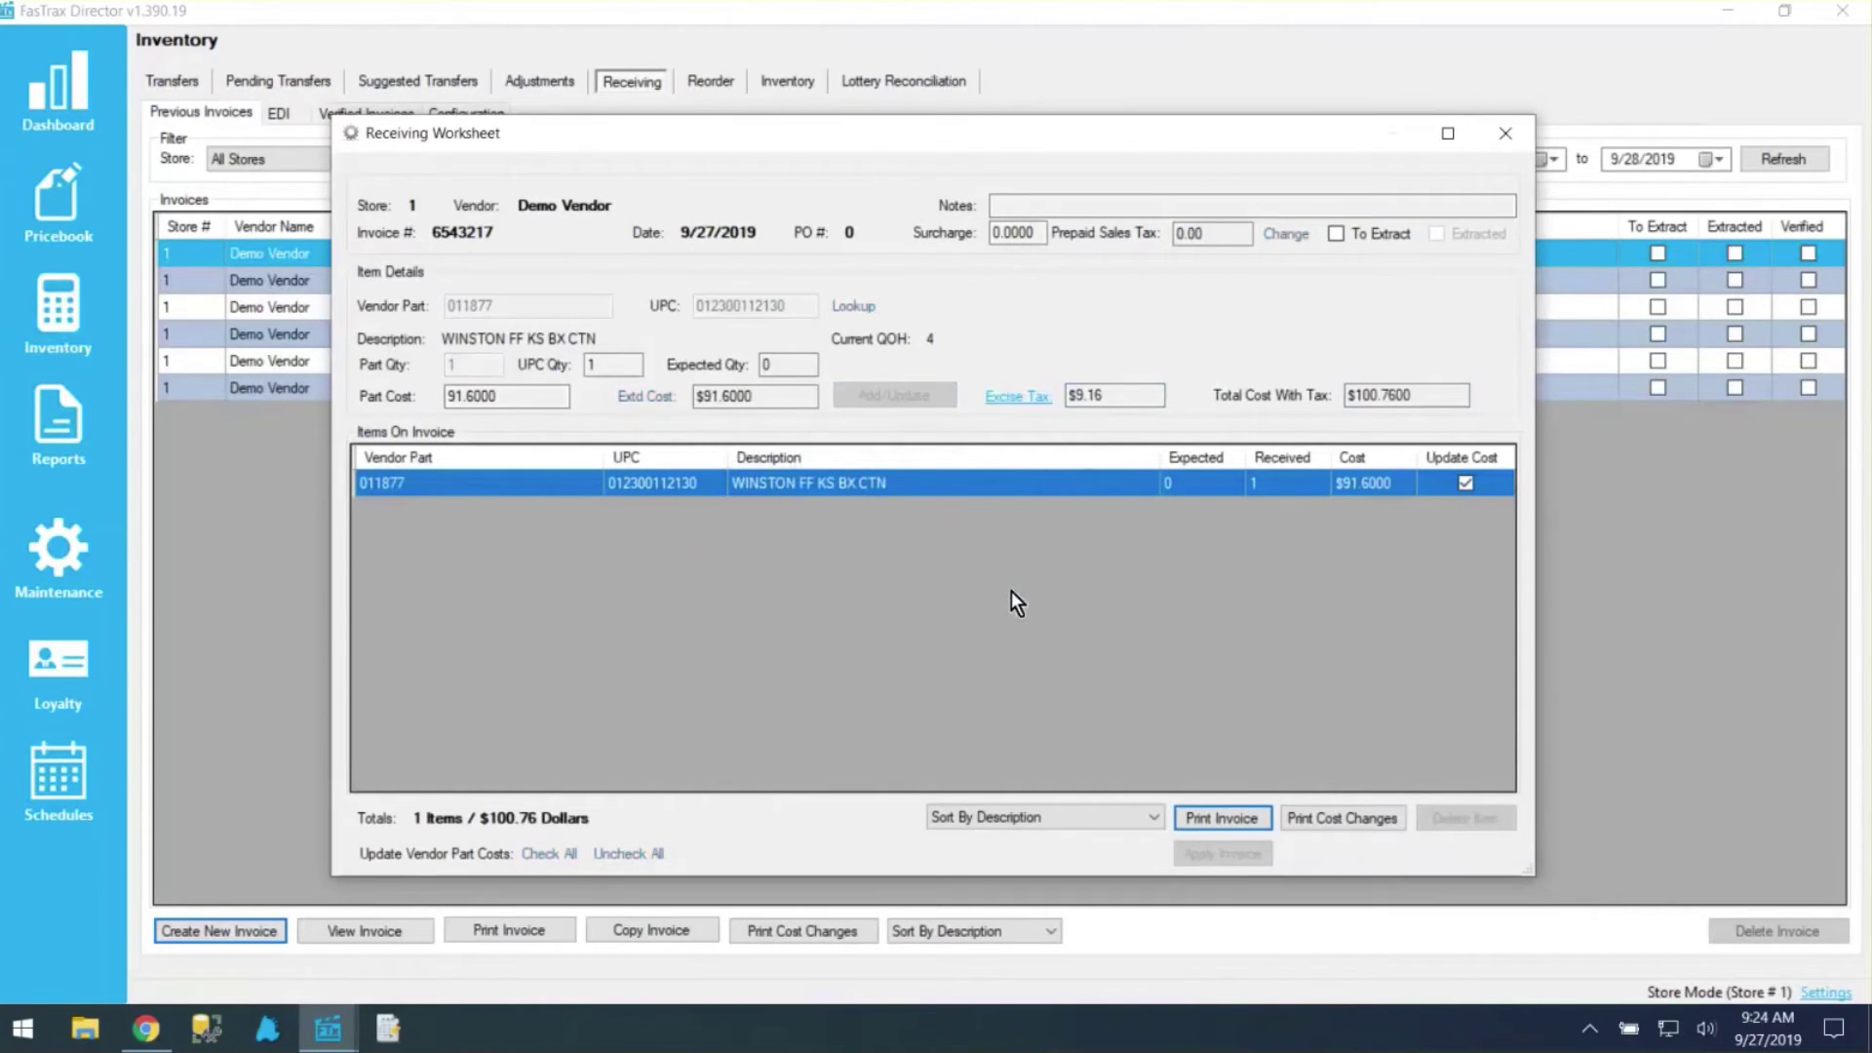
# View the printable detail report of the applied invoice, and close the report and the receiving worksheet
pyautogui.click(1223, 819)
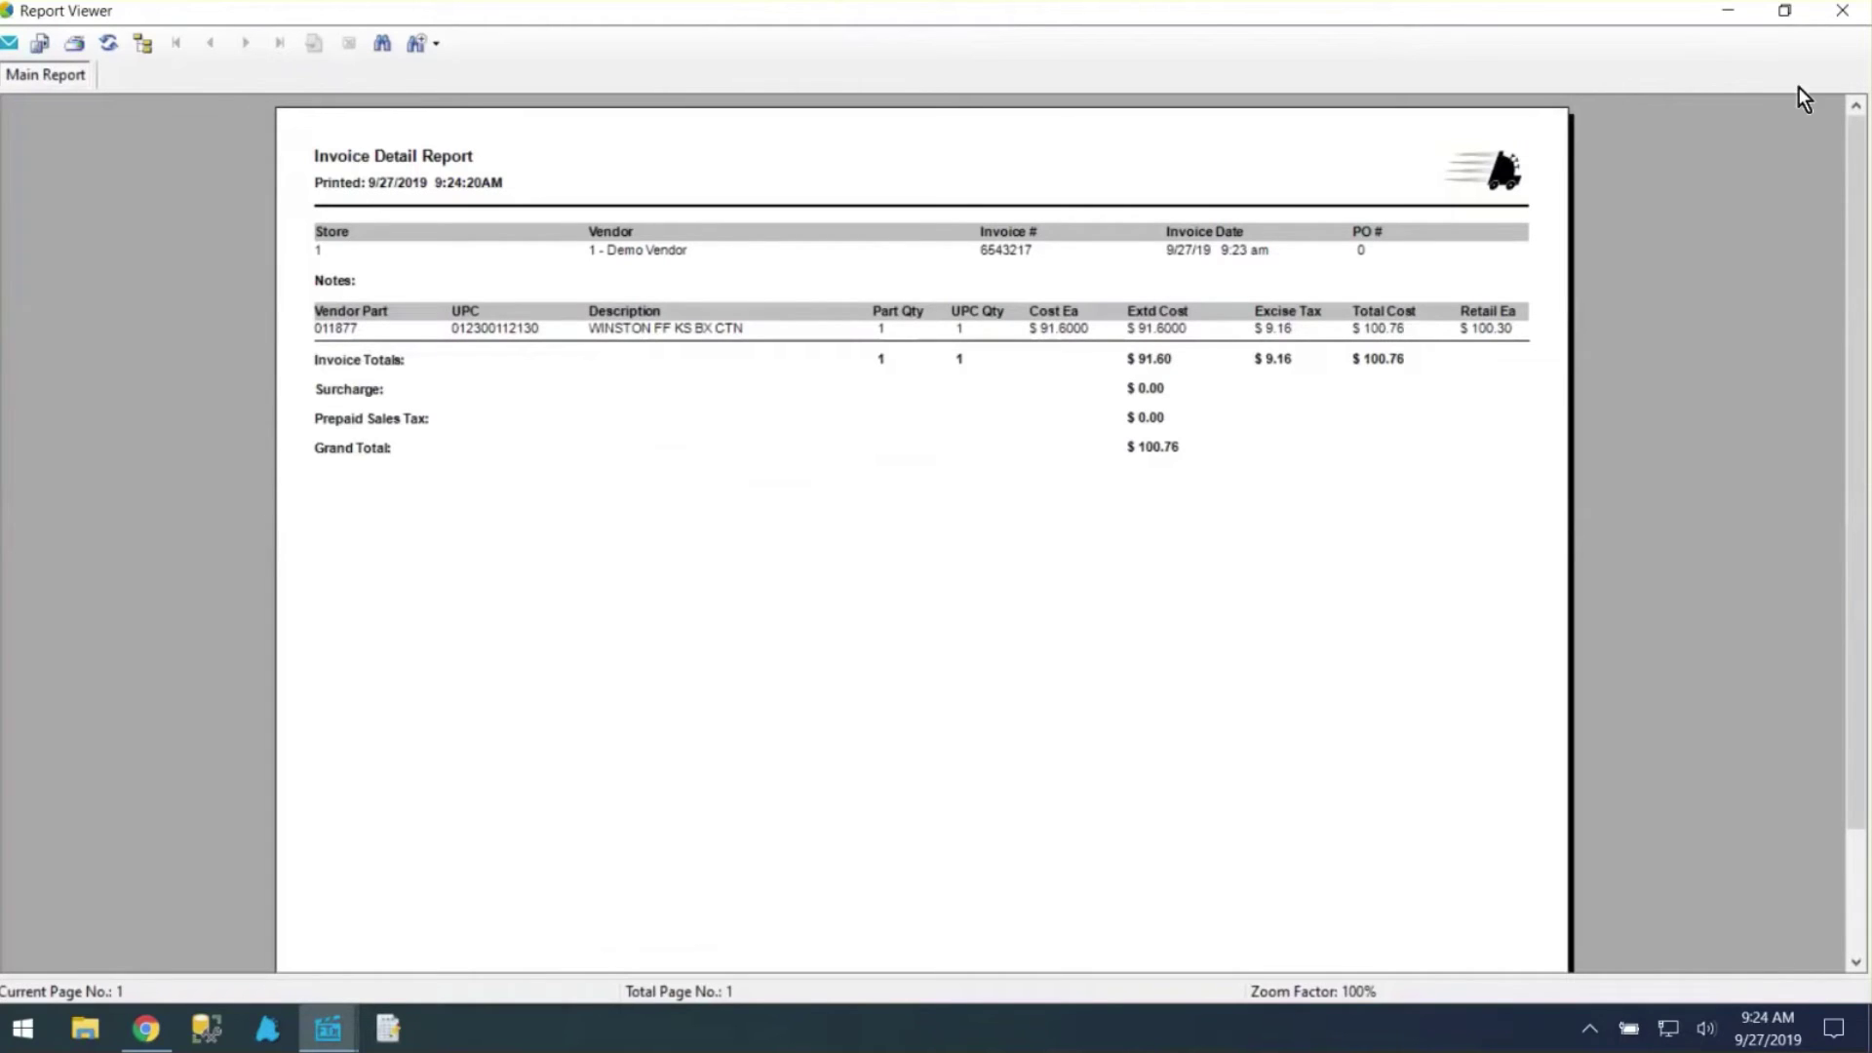
pyautogui.click(1849, 29)
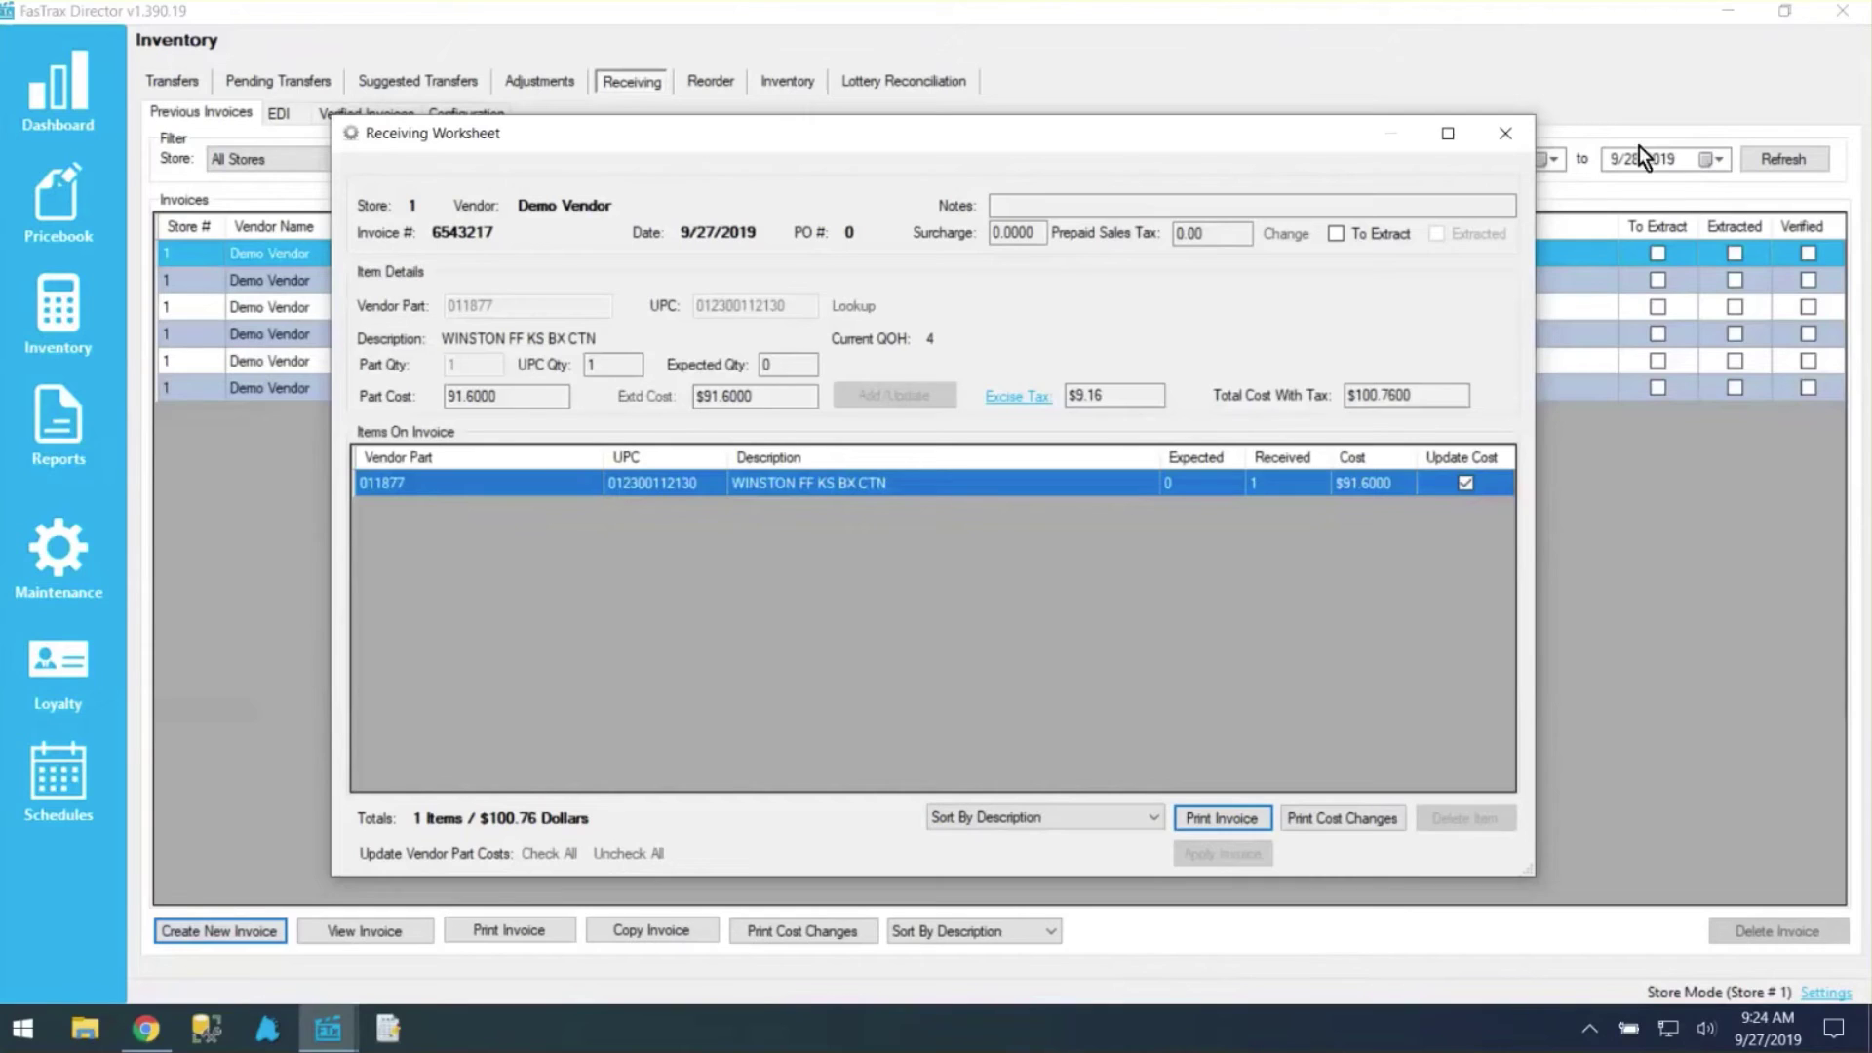
pyautogui.click(1515, 142)
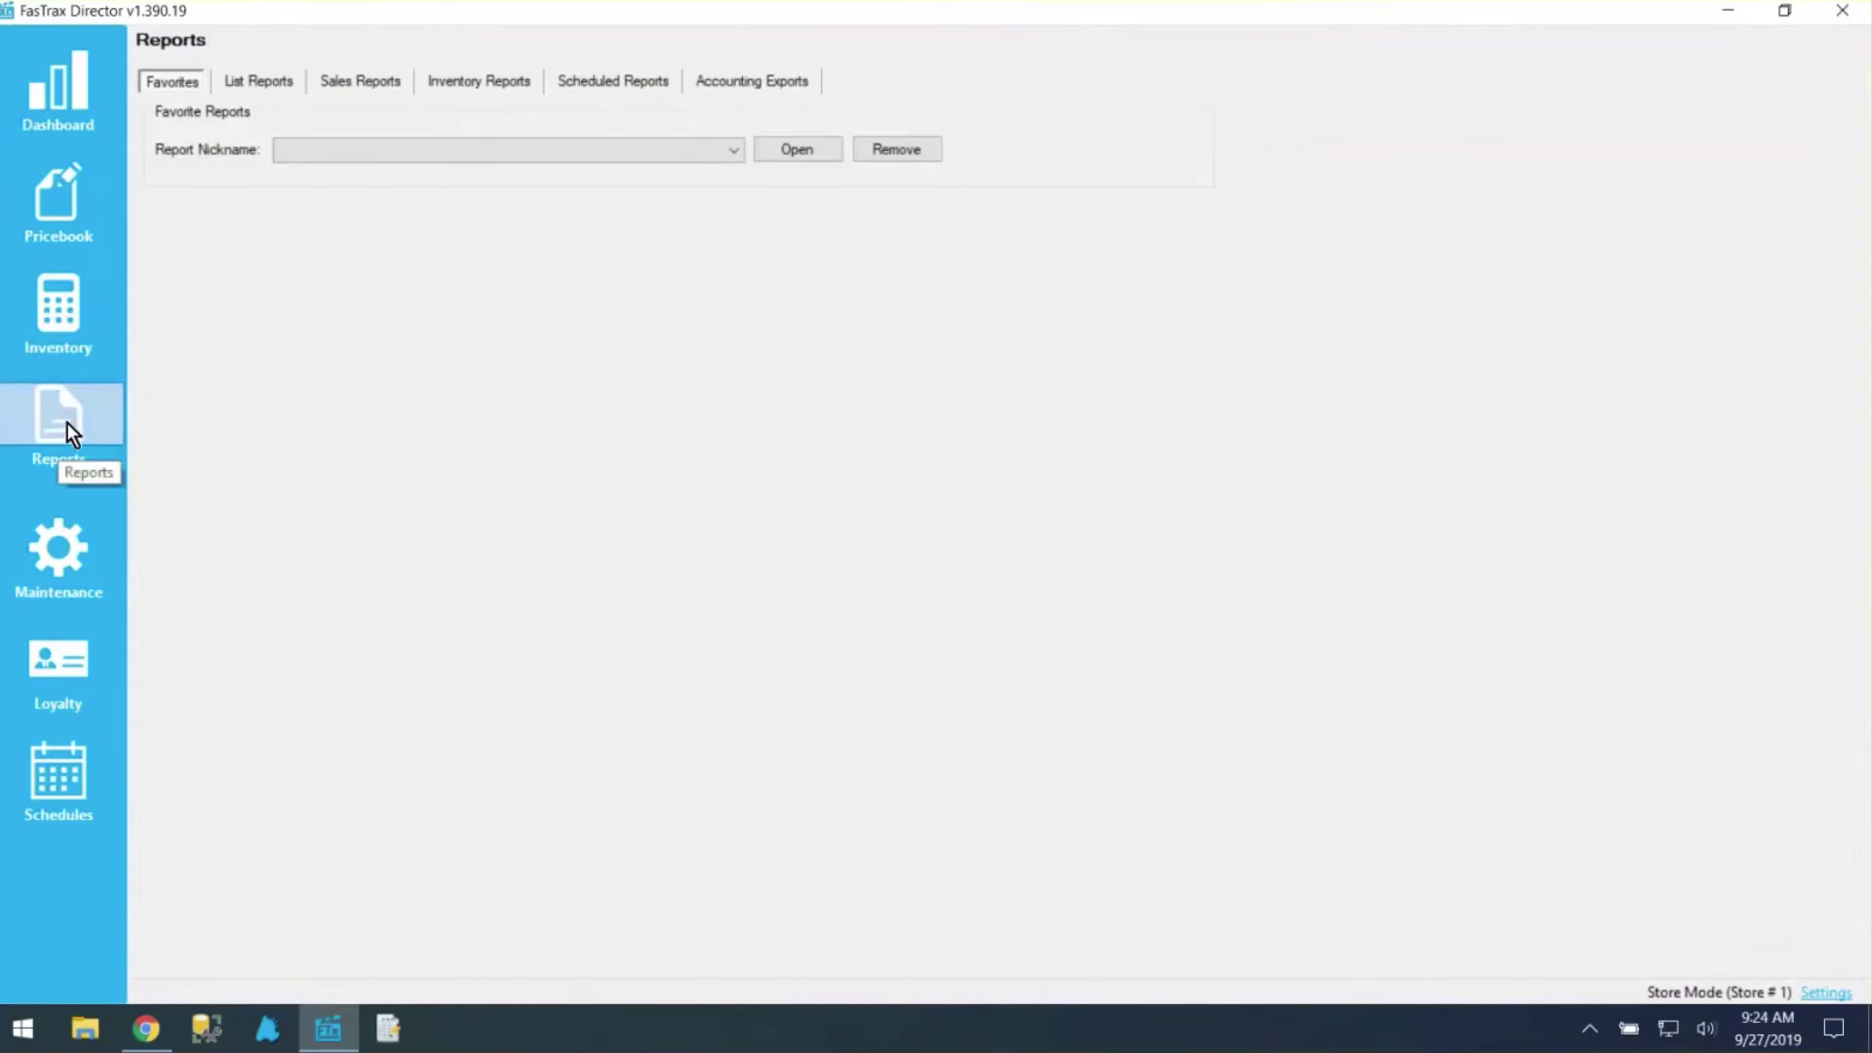
# Preview and close the Invoice Summary Report for Demo Vendor with excise tax shown, and enable the option for only invoices with excise tax
pyautogui.click(492, 89)
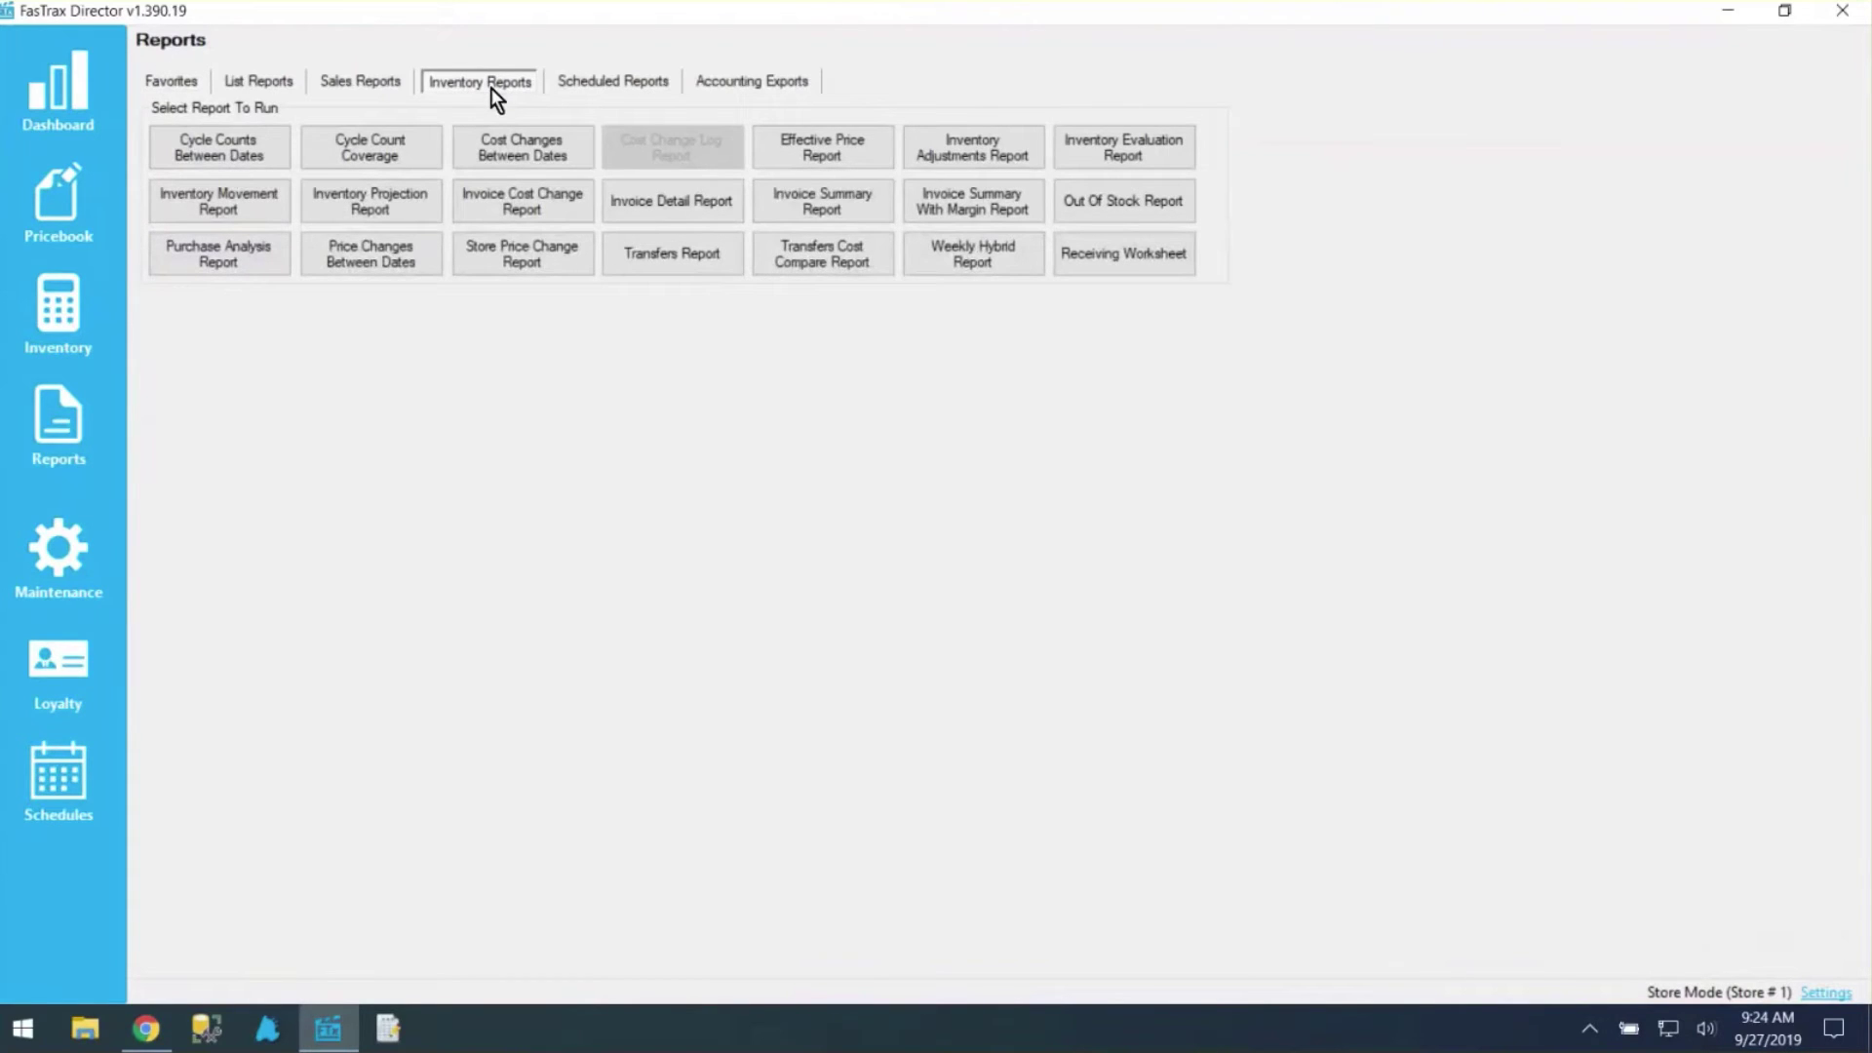
pyautogui.click(834, 195)
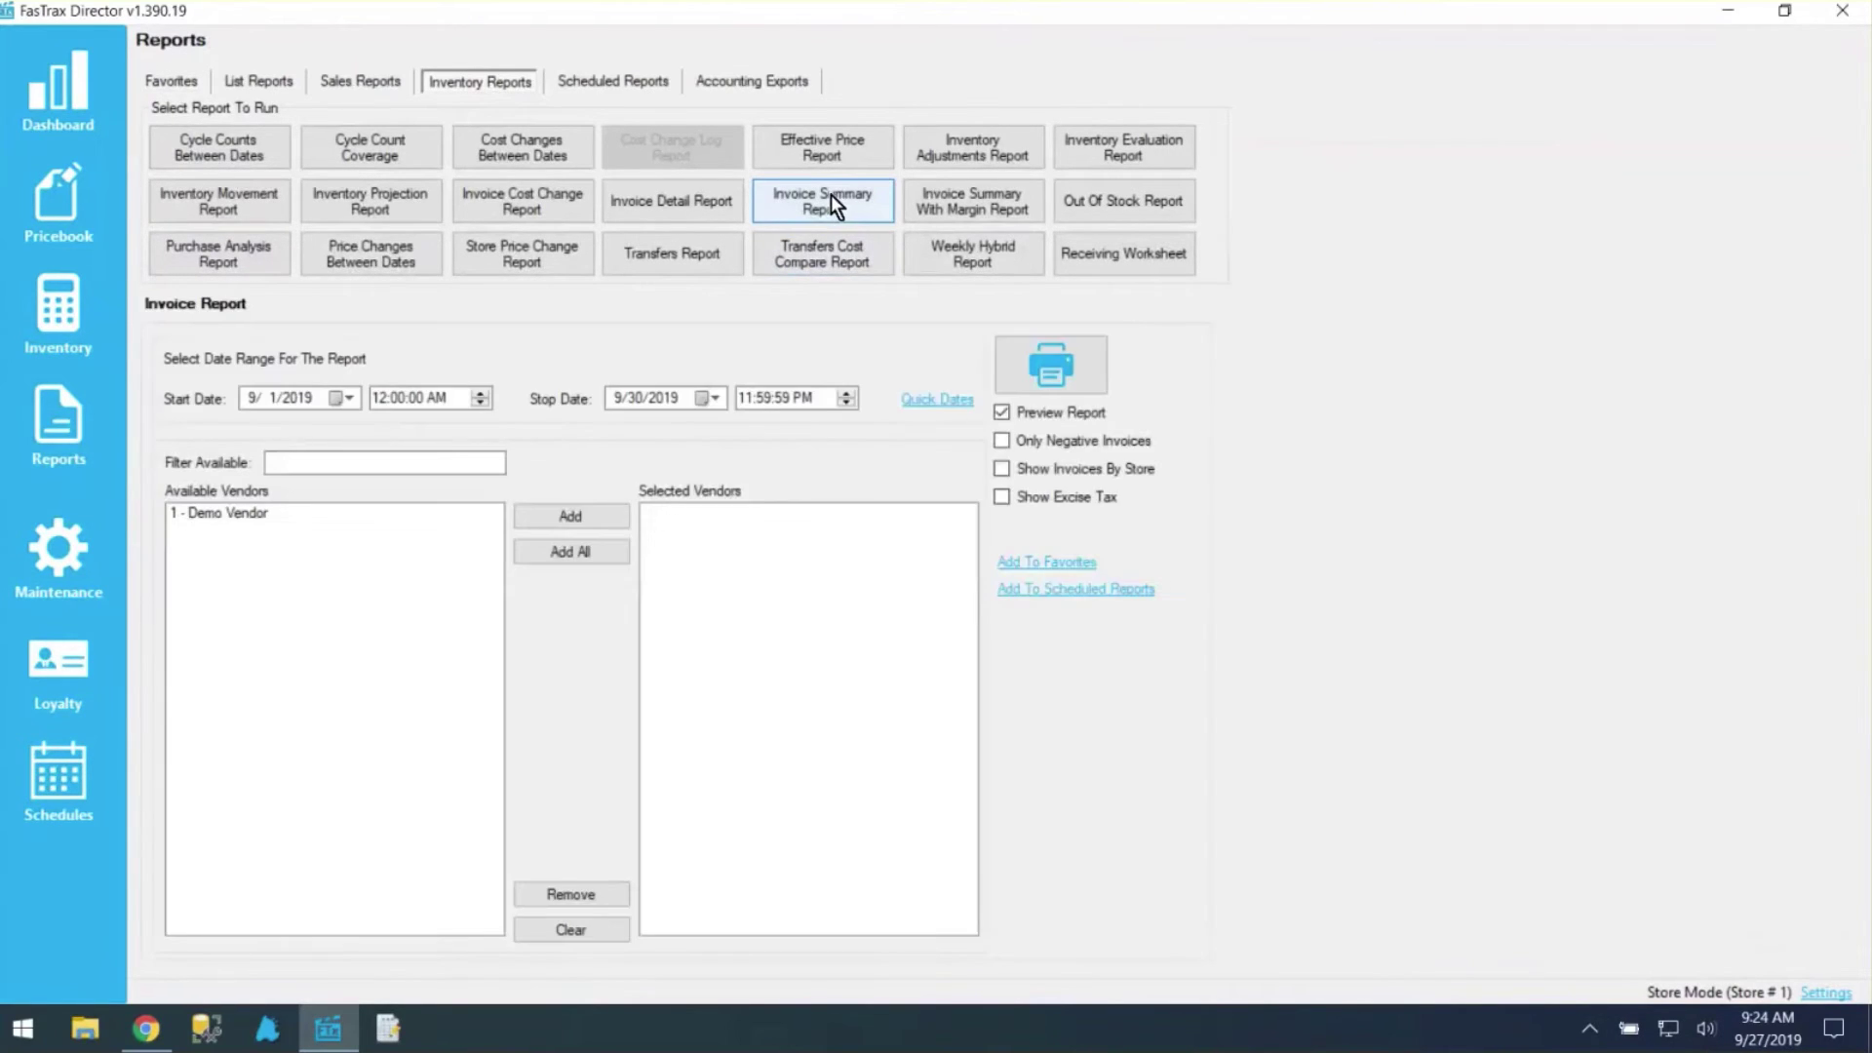
pyautogui.doubleClick(242, 516)
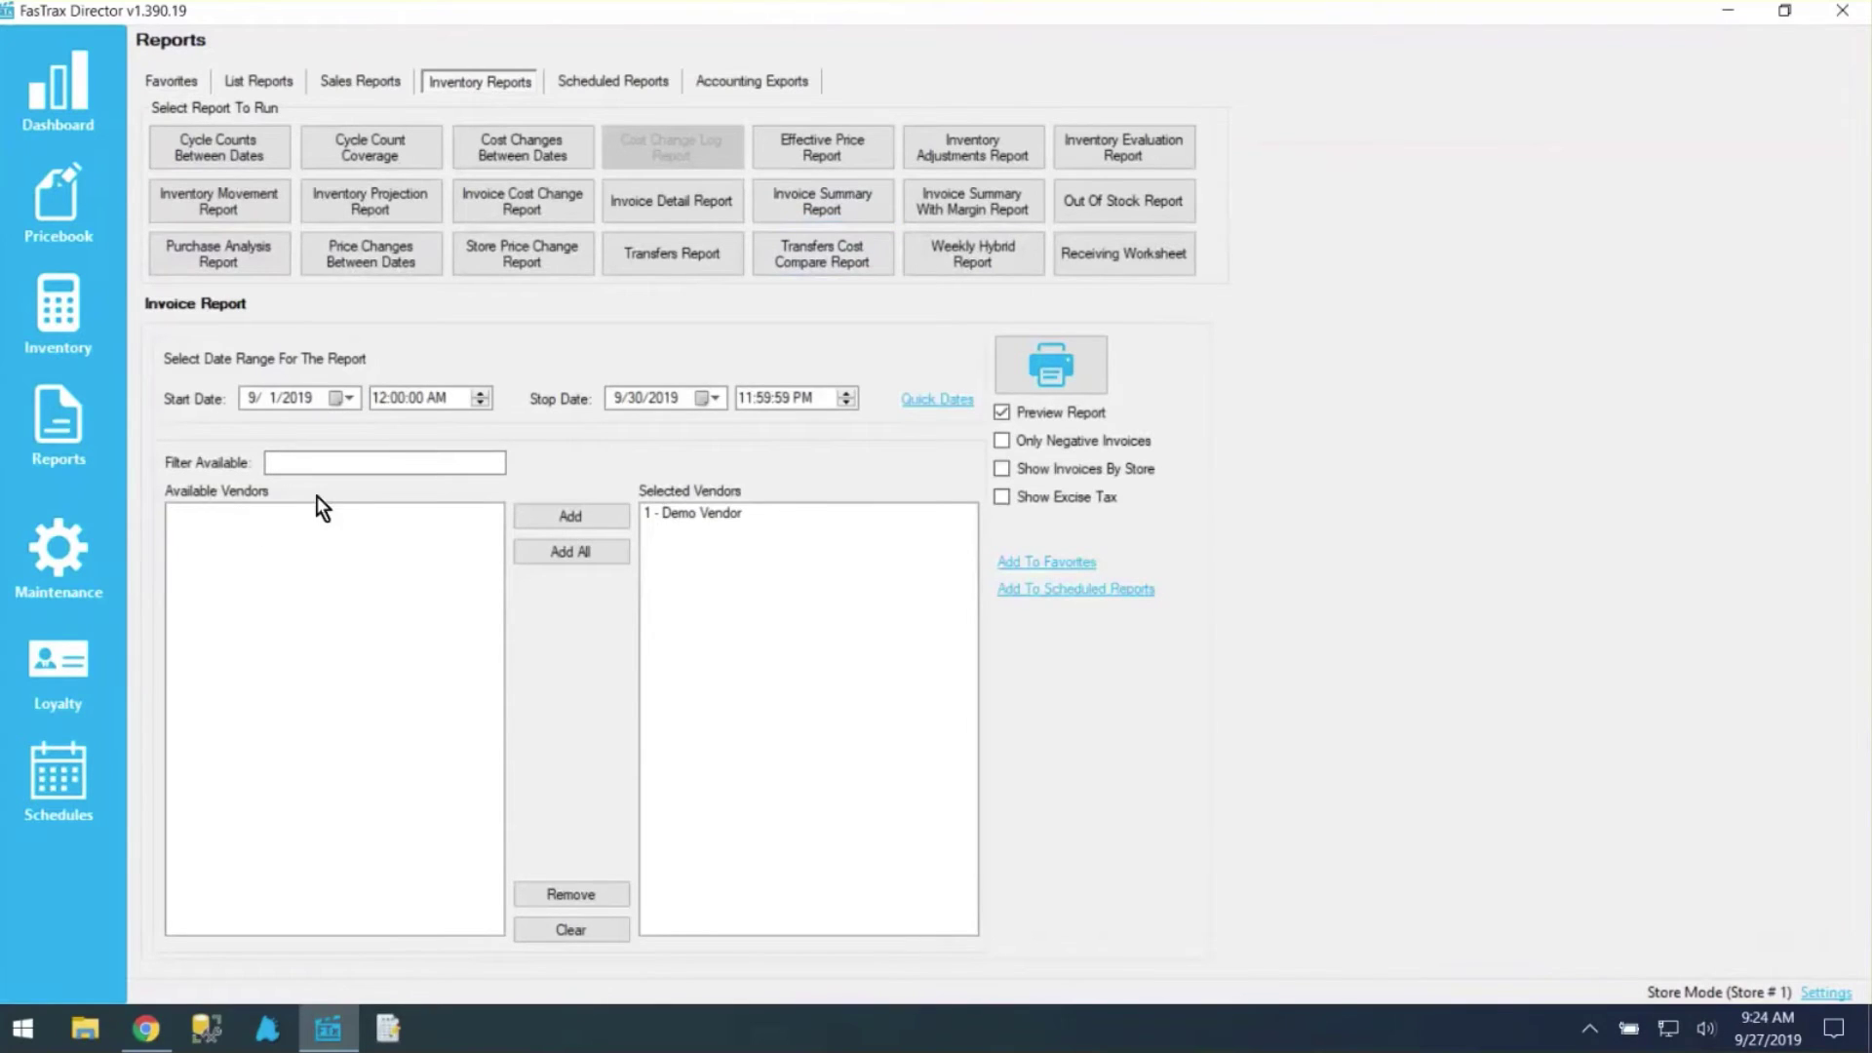
pyautogui.click(749, 400)
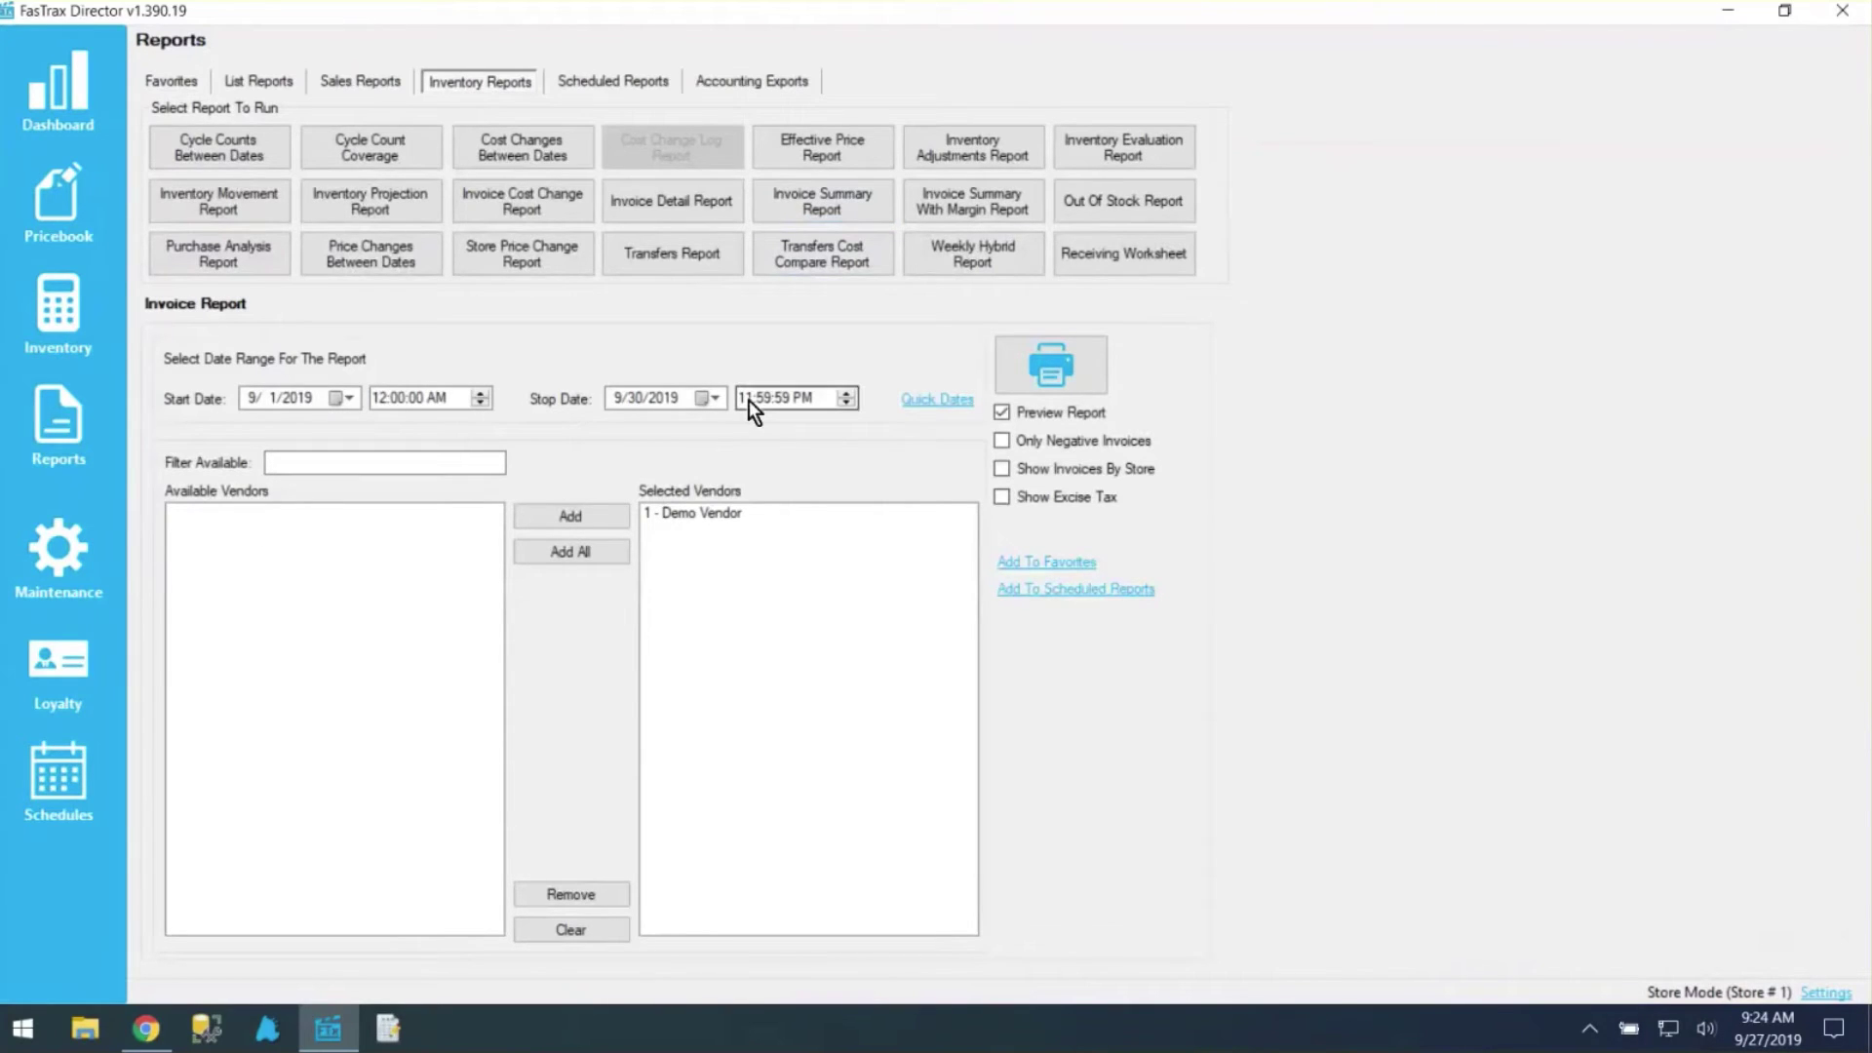
pyautogui.click(1066, 506)
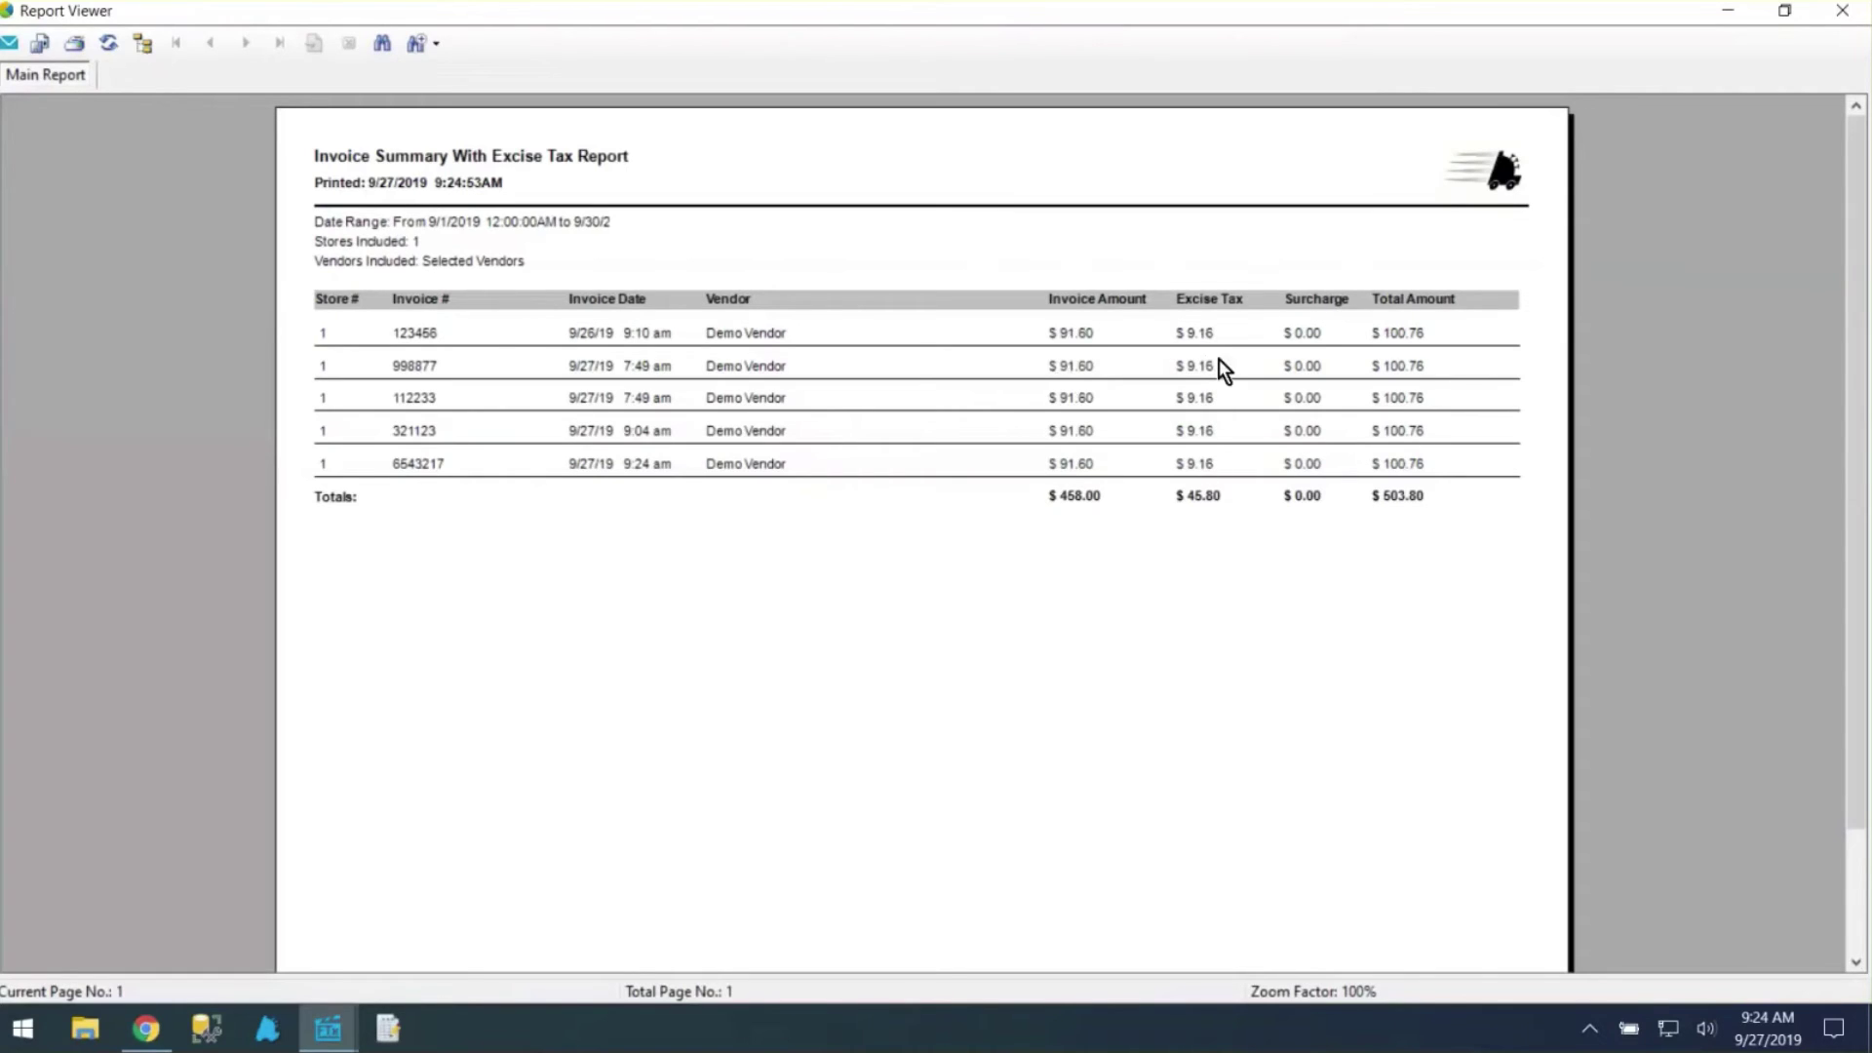
pyautogui.click(1843, 12)
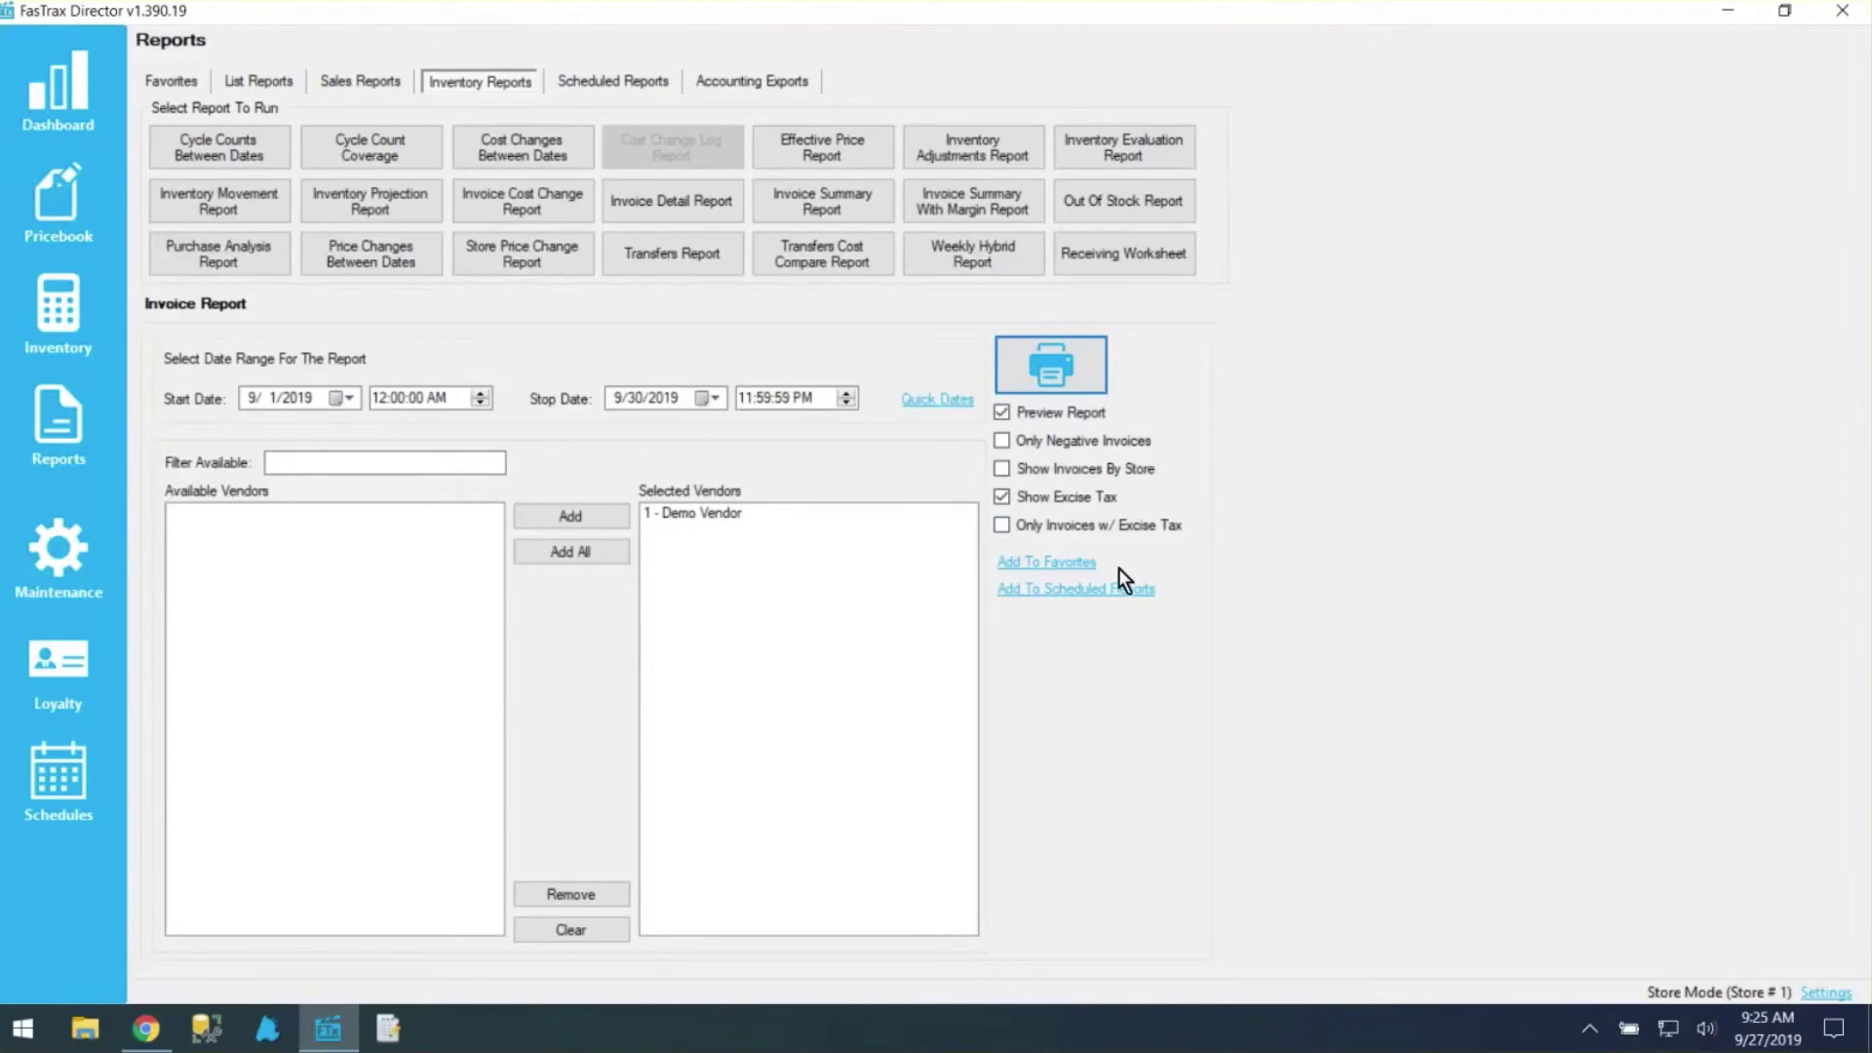
pyautogui.click(1092, 532)
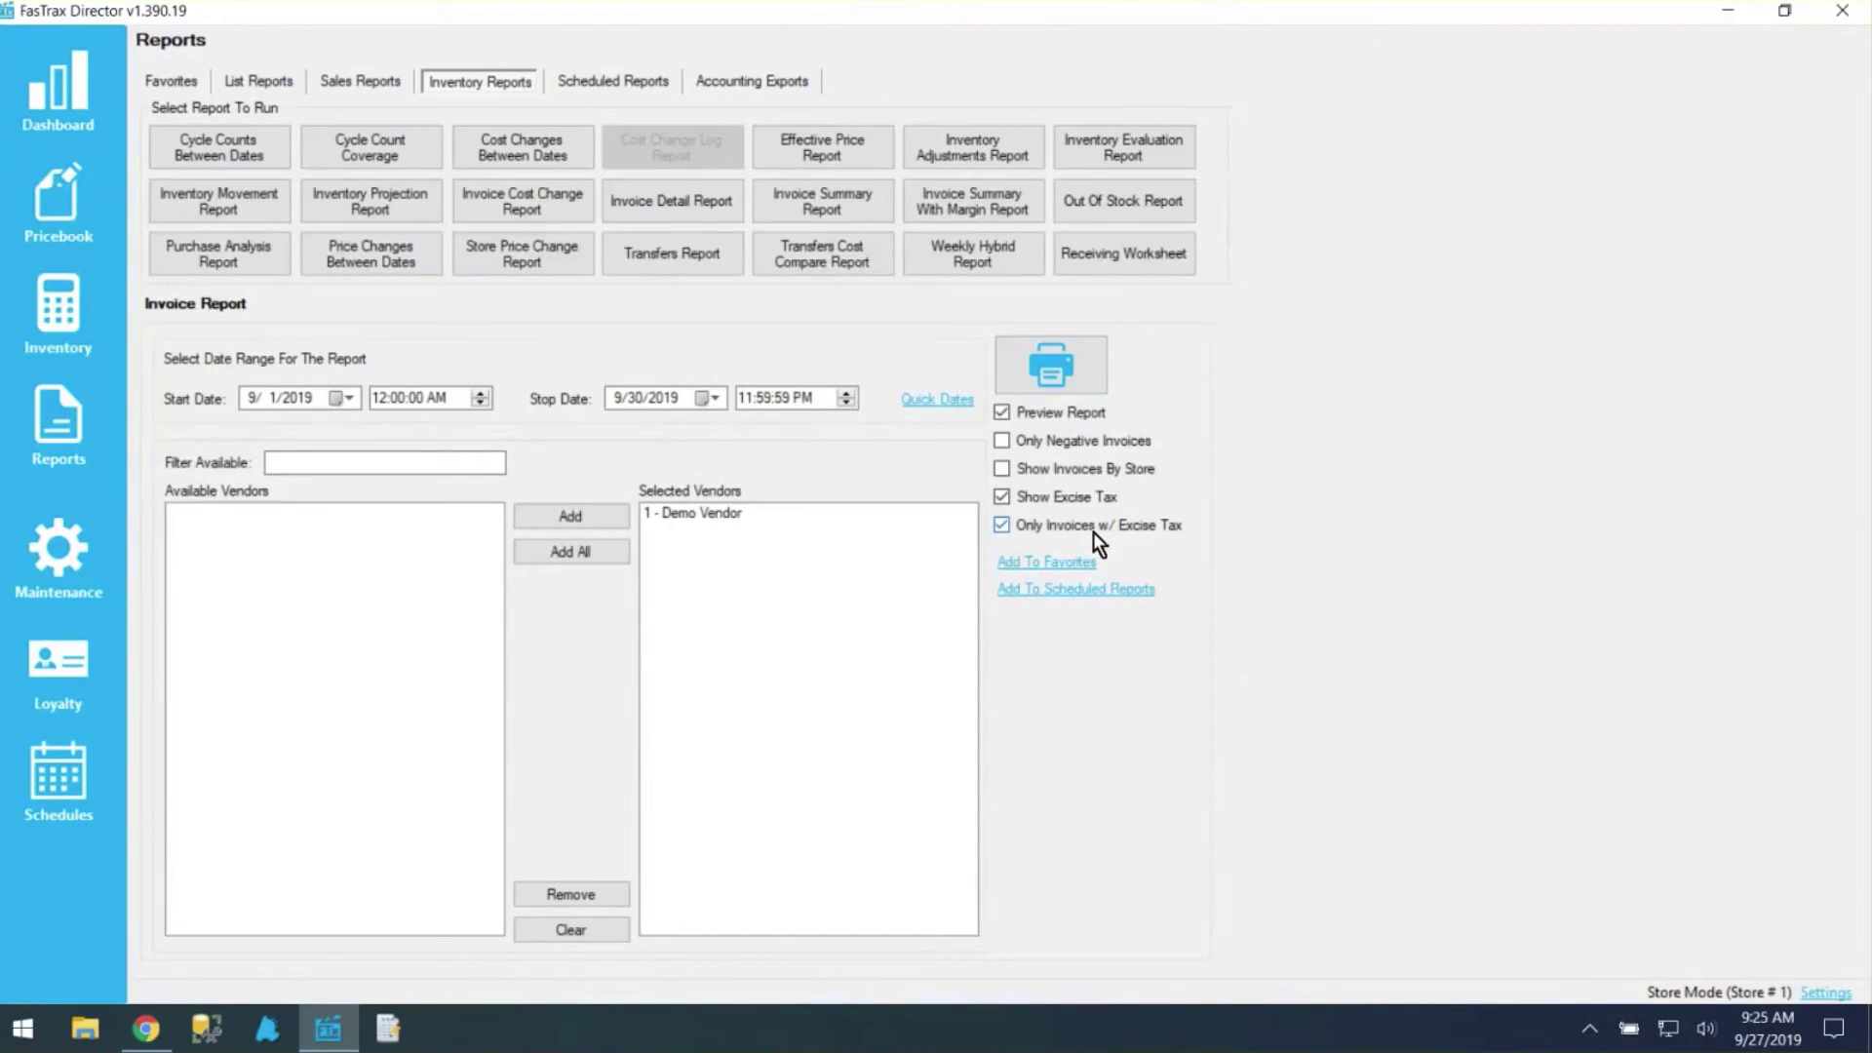
# Create a new receiving invoice numbered 987654 for FasTrax Store #1 and Demo Vendor
pyautogui.click(78, 312)
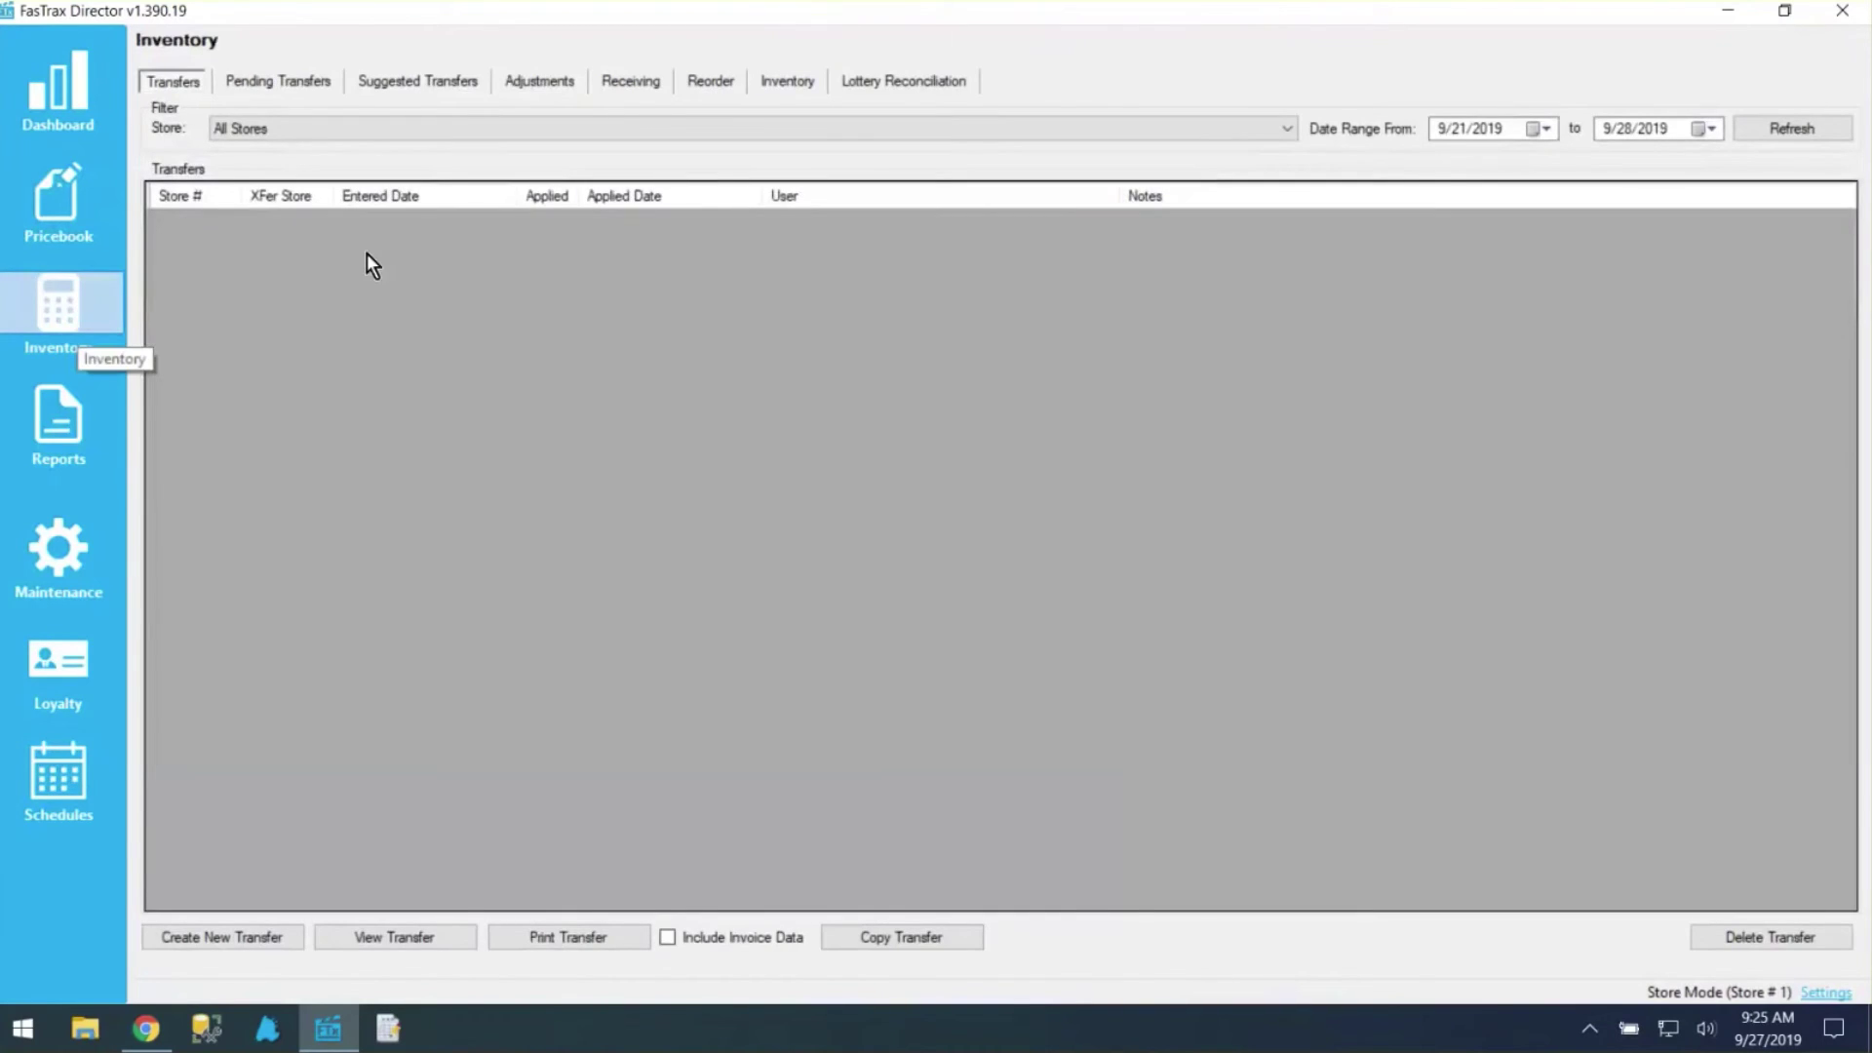
pyautogui.click(647, 88)
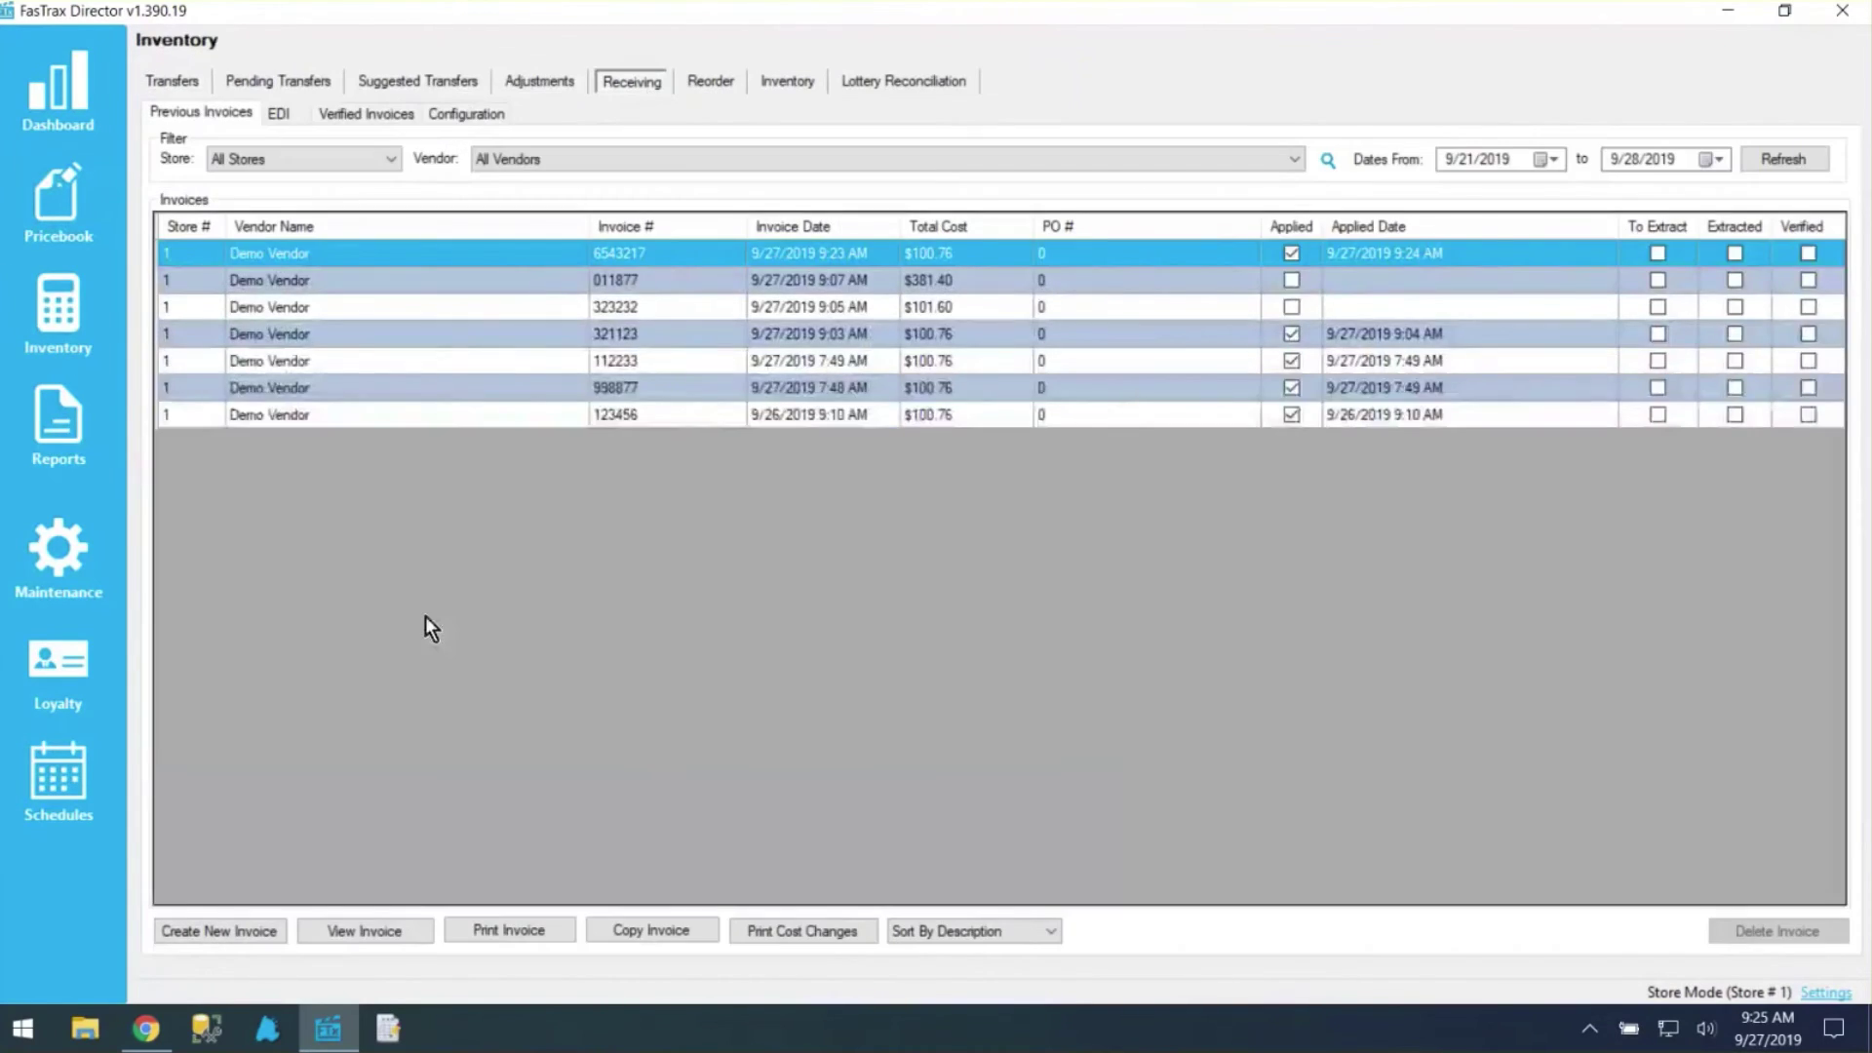
pyautogui.click(213, 928)
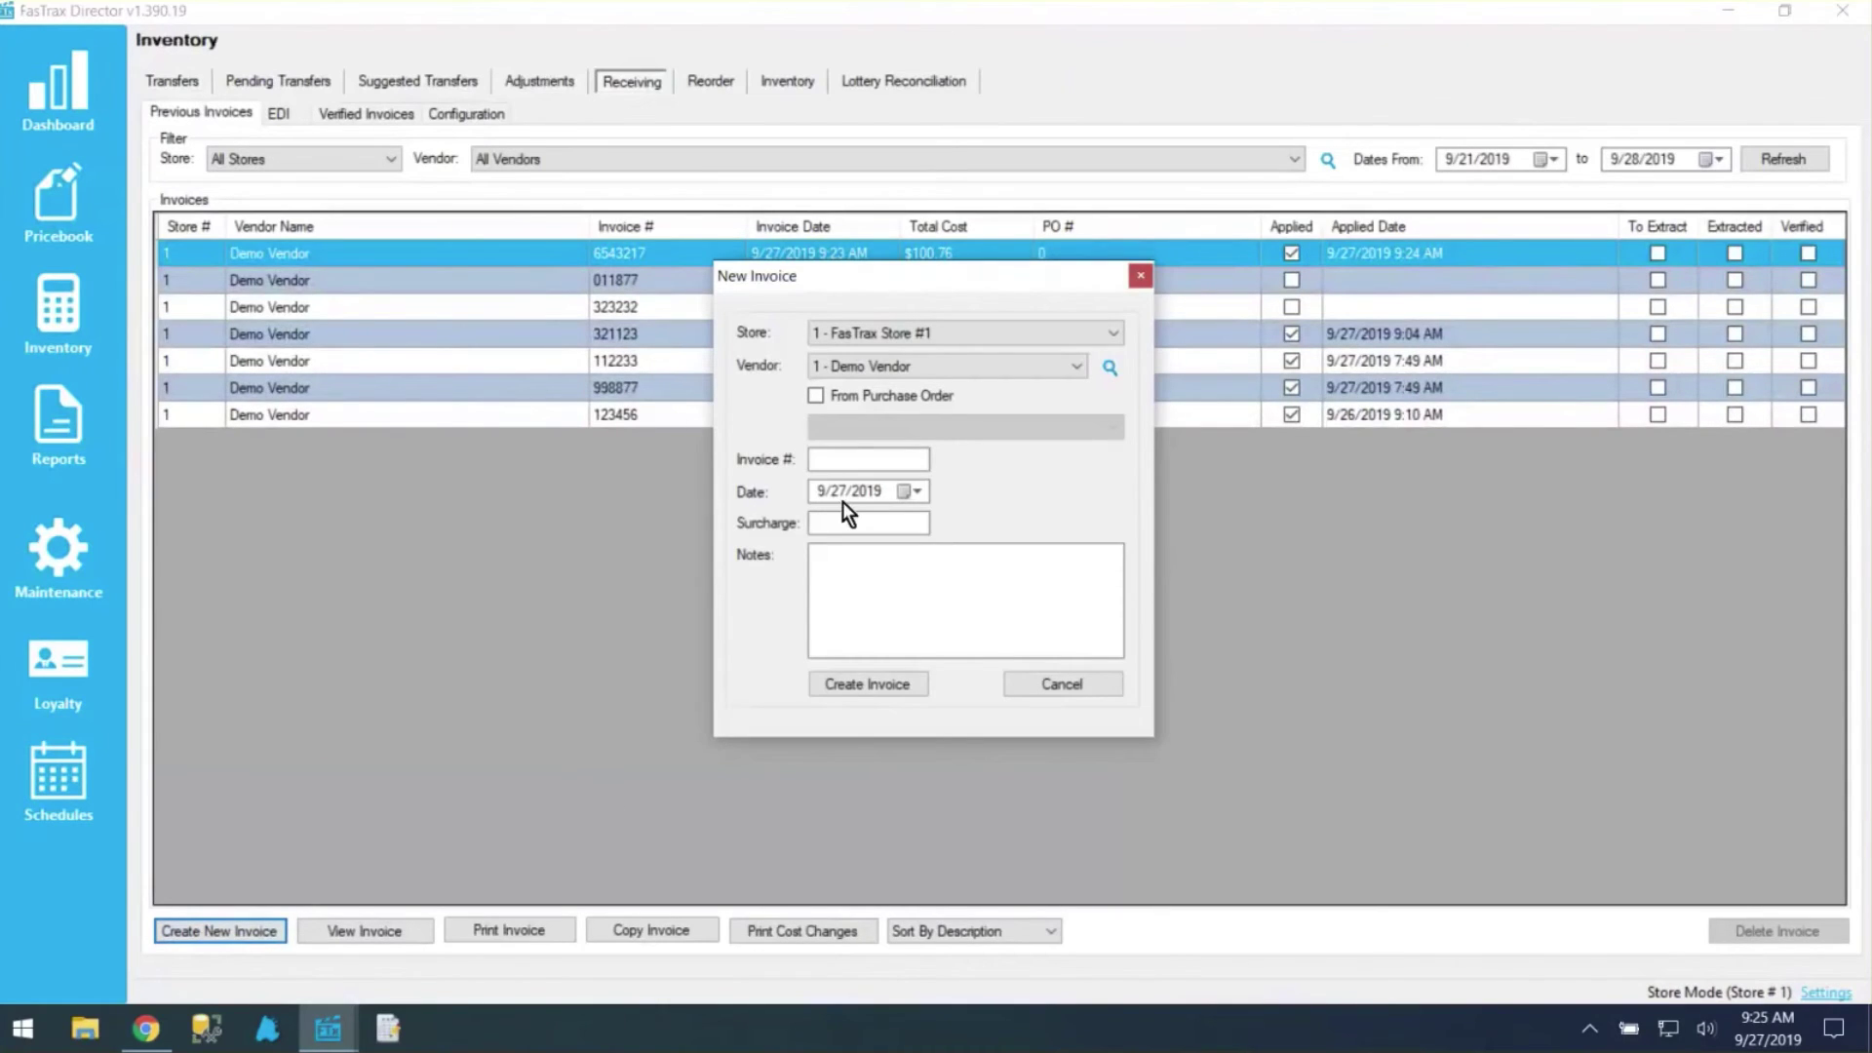
pyautogui.write('987654')
pyautogui.click(874, 691)
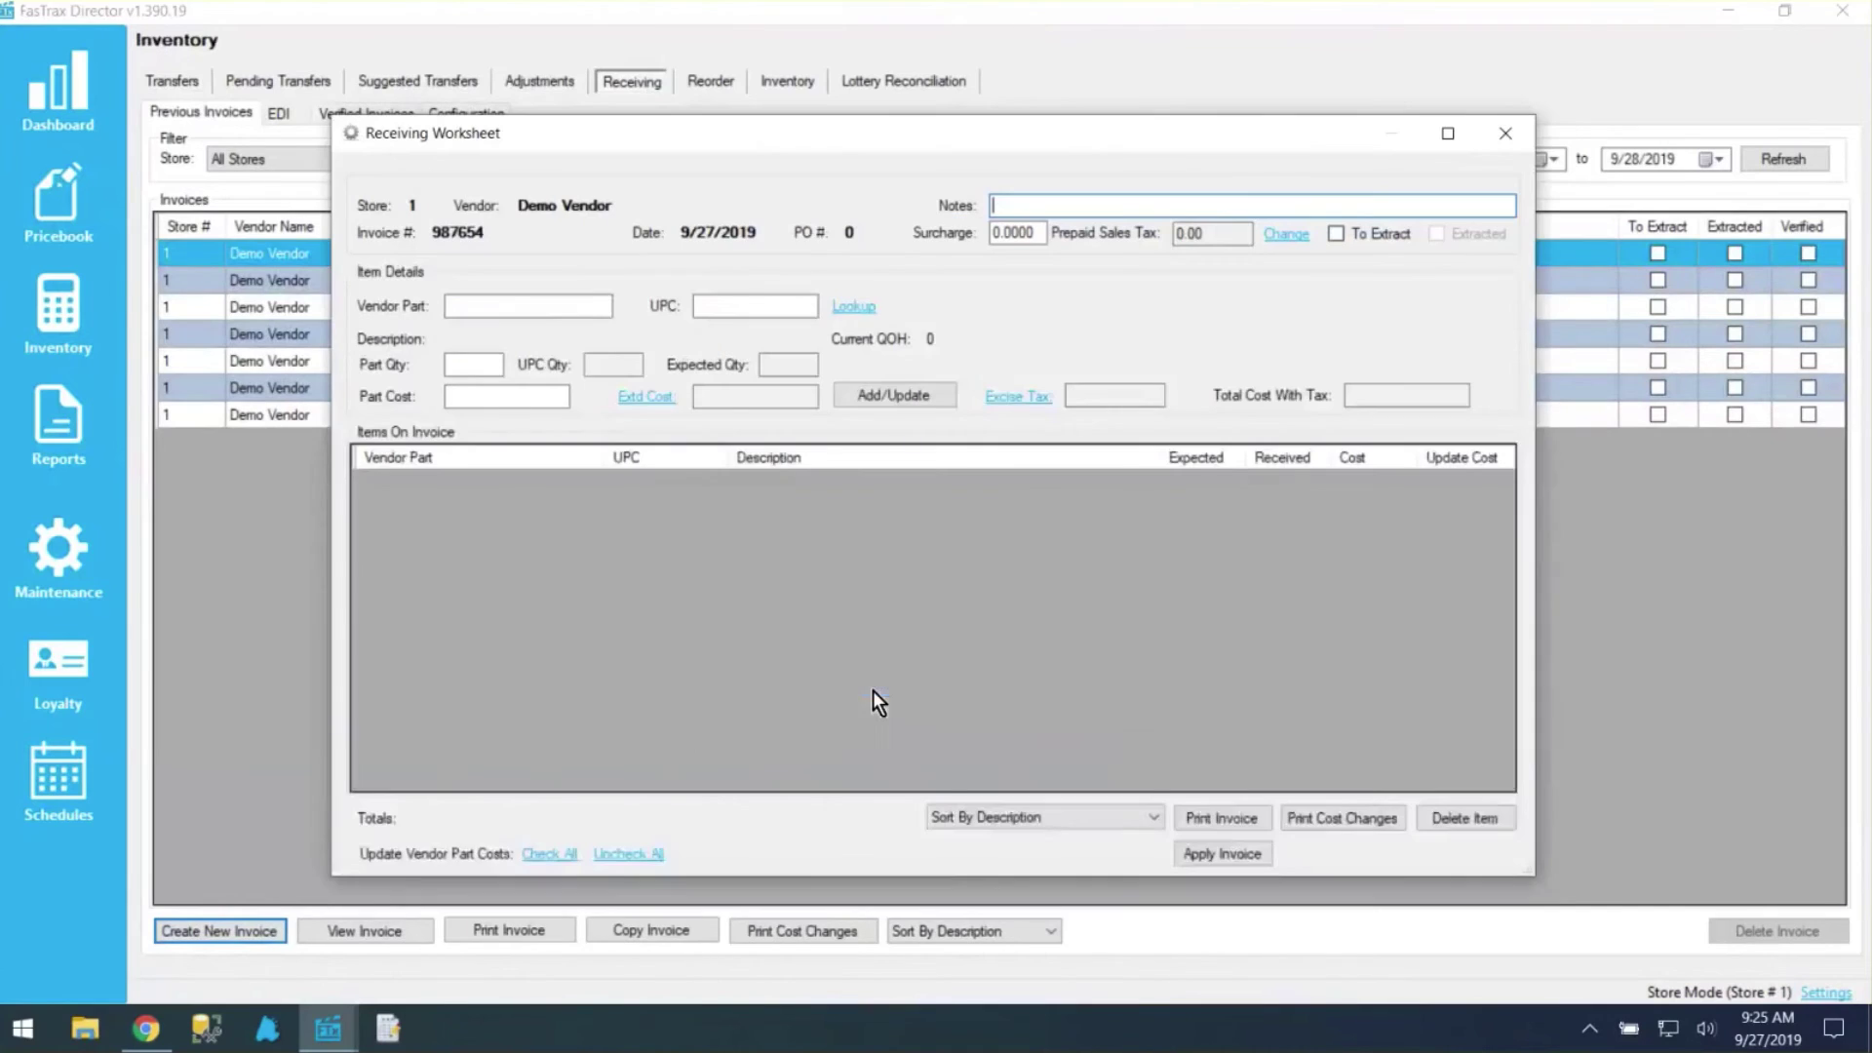
# Enter vendor part 011877 with a part quantity of 5 in the invoice's item details
pyautogui.click(549, 308)
pyautogui.write('011877')
pyautogui.press('Return')
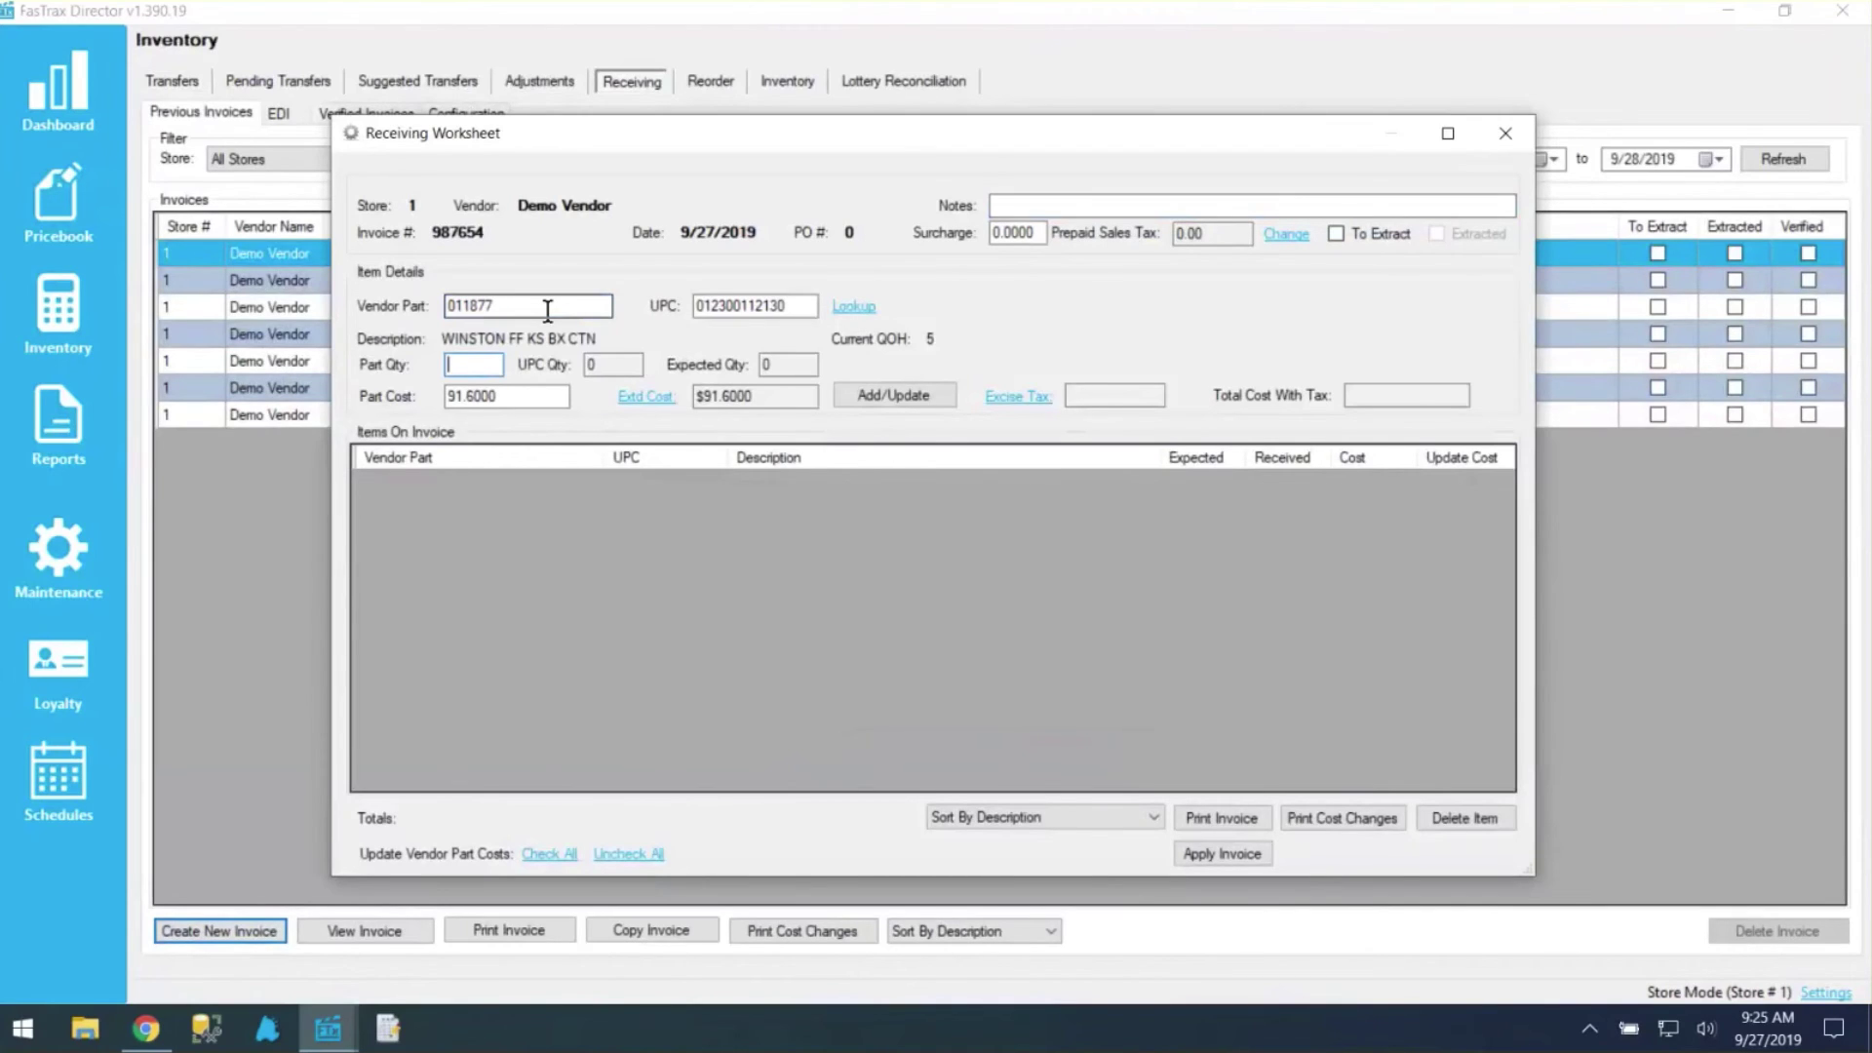
pyautogui.write('5')
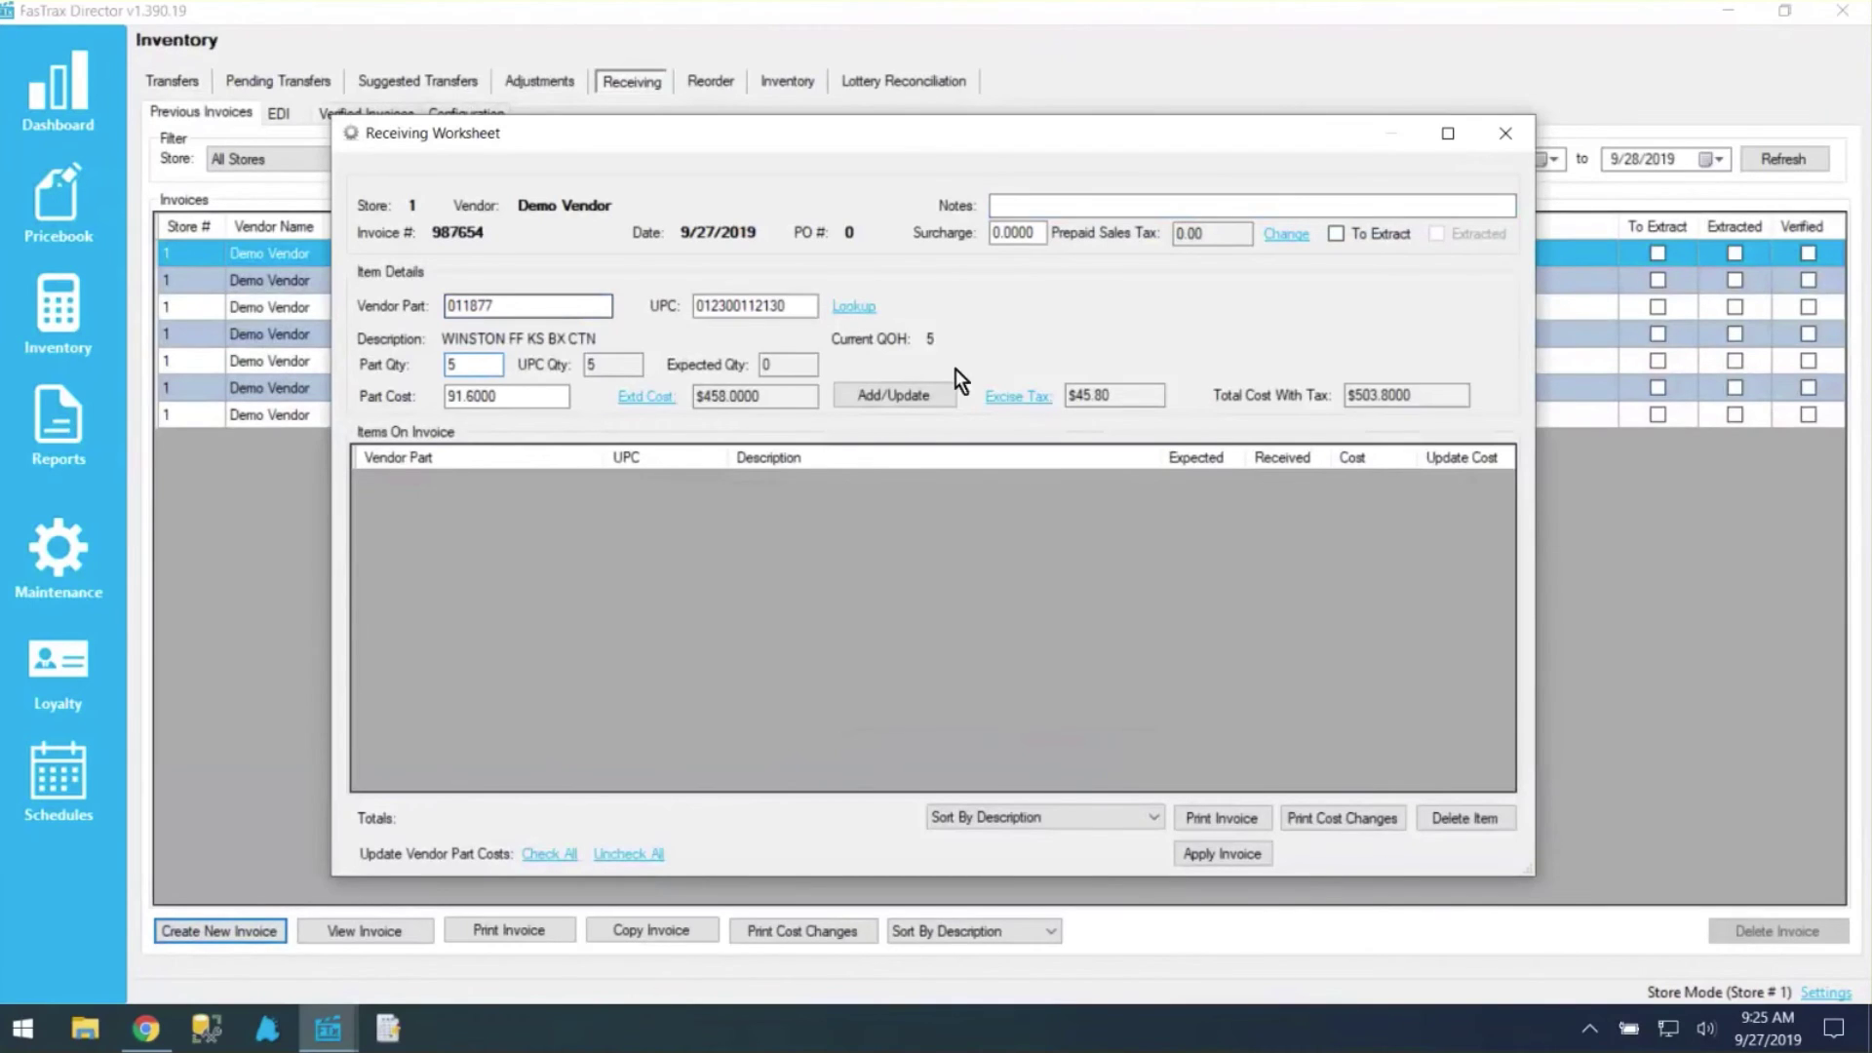
# Check the part's calculated excise tax, and open the manual excise tax amount entry and cancel it
pyautogui.moveTo(1137, 397); pyautogui.dragTo(1073, 397)
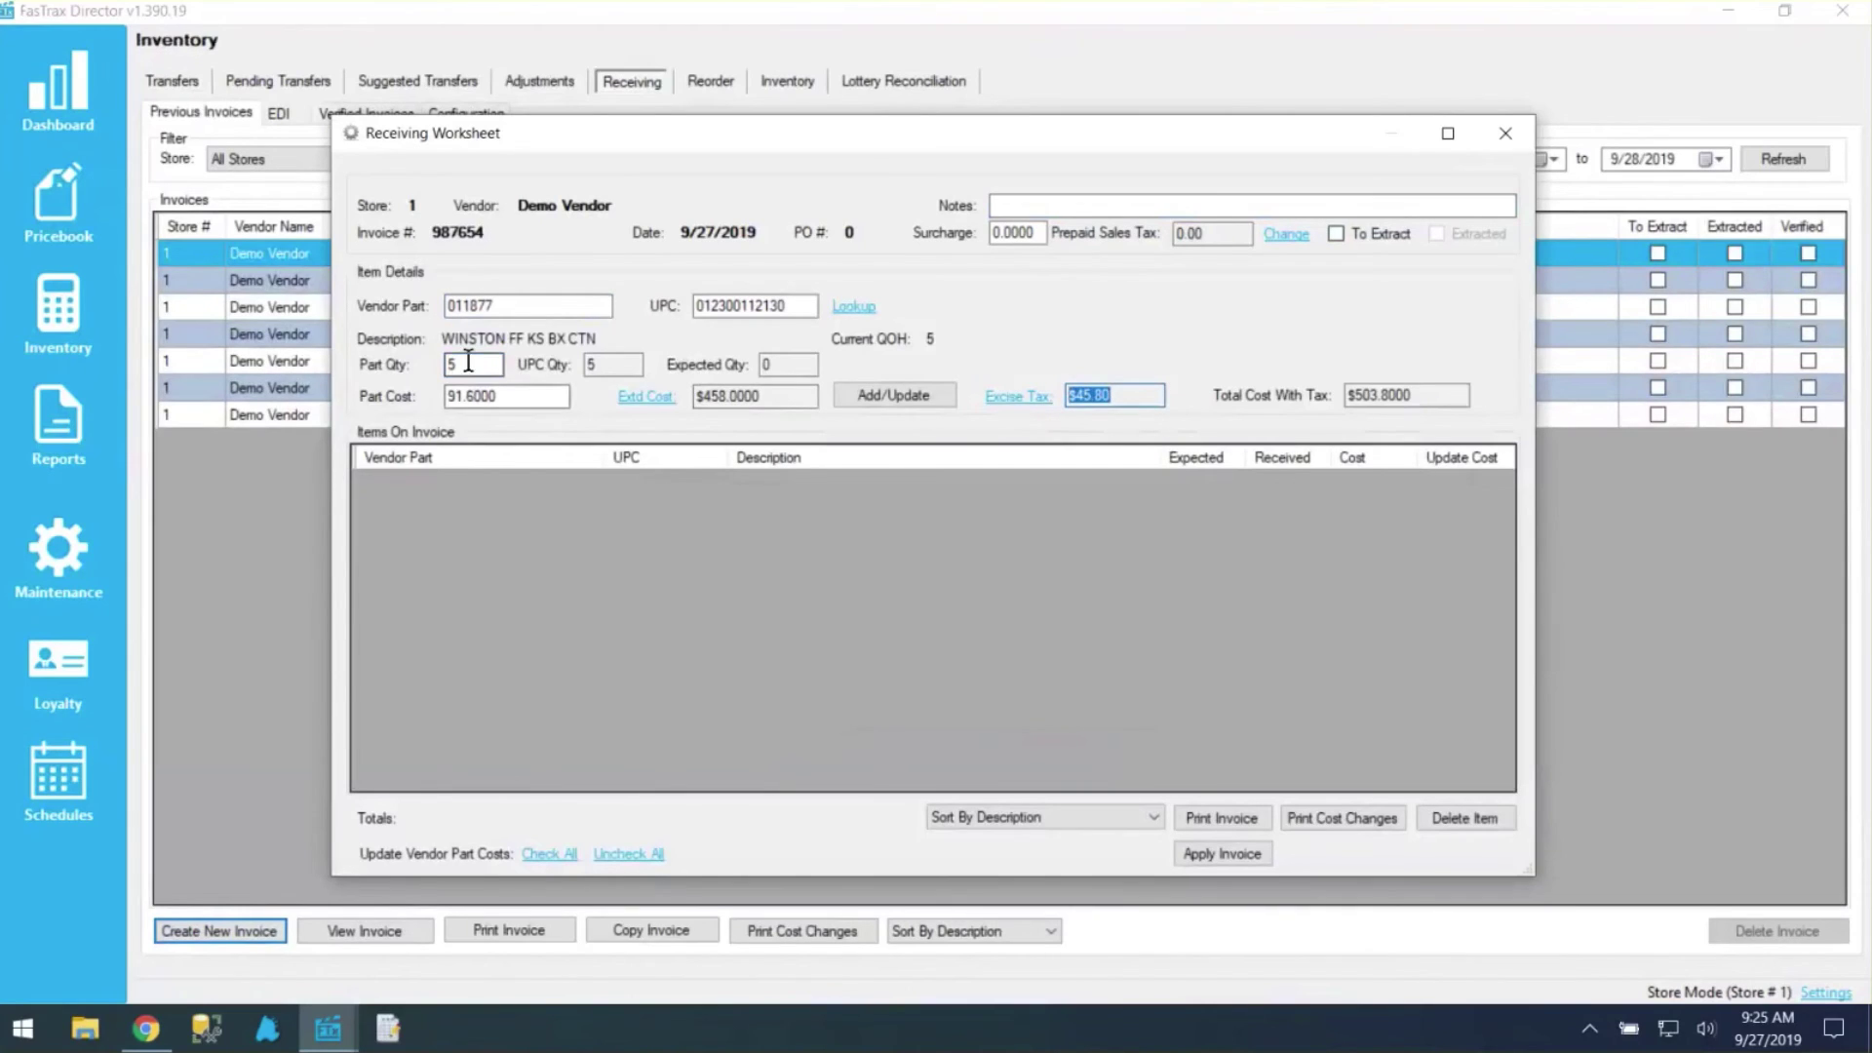
pyautogui.click(507, 395)
pyautogui.click(1027, 400)
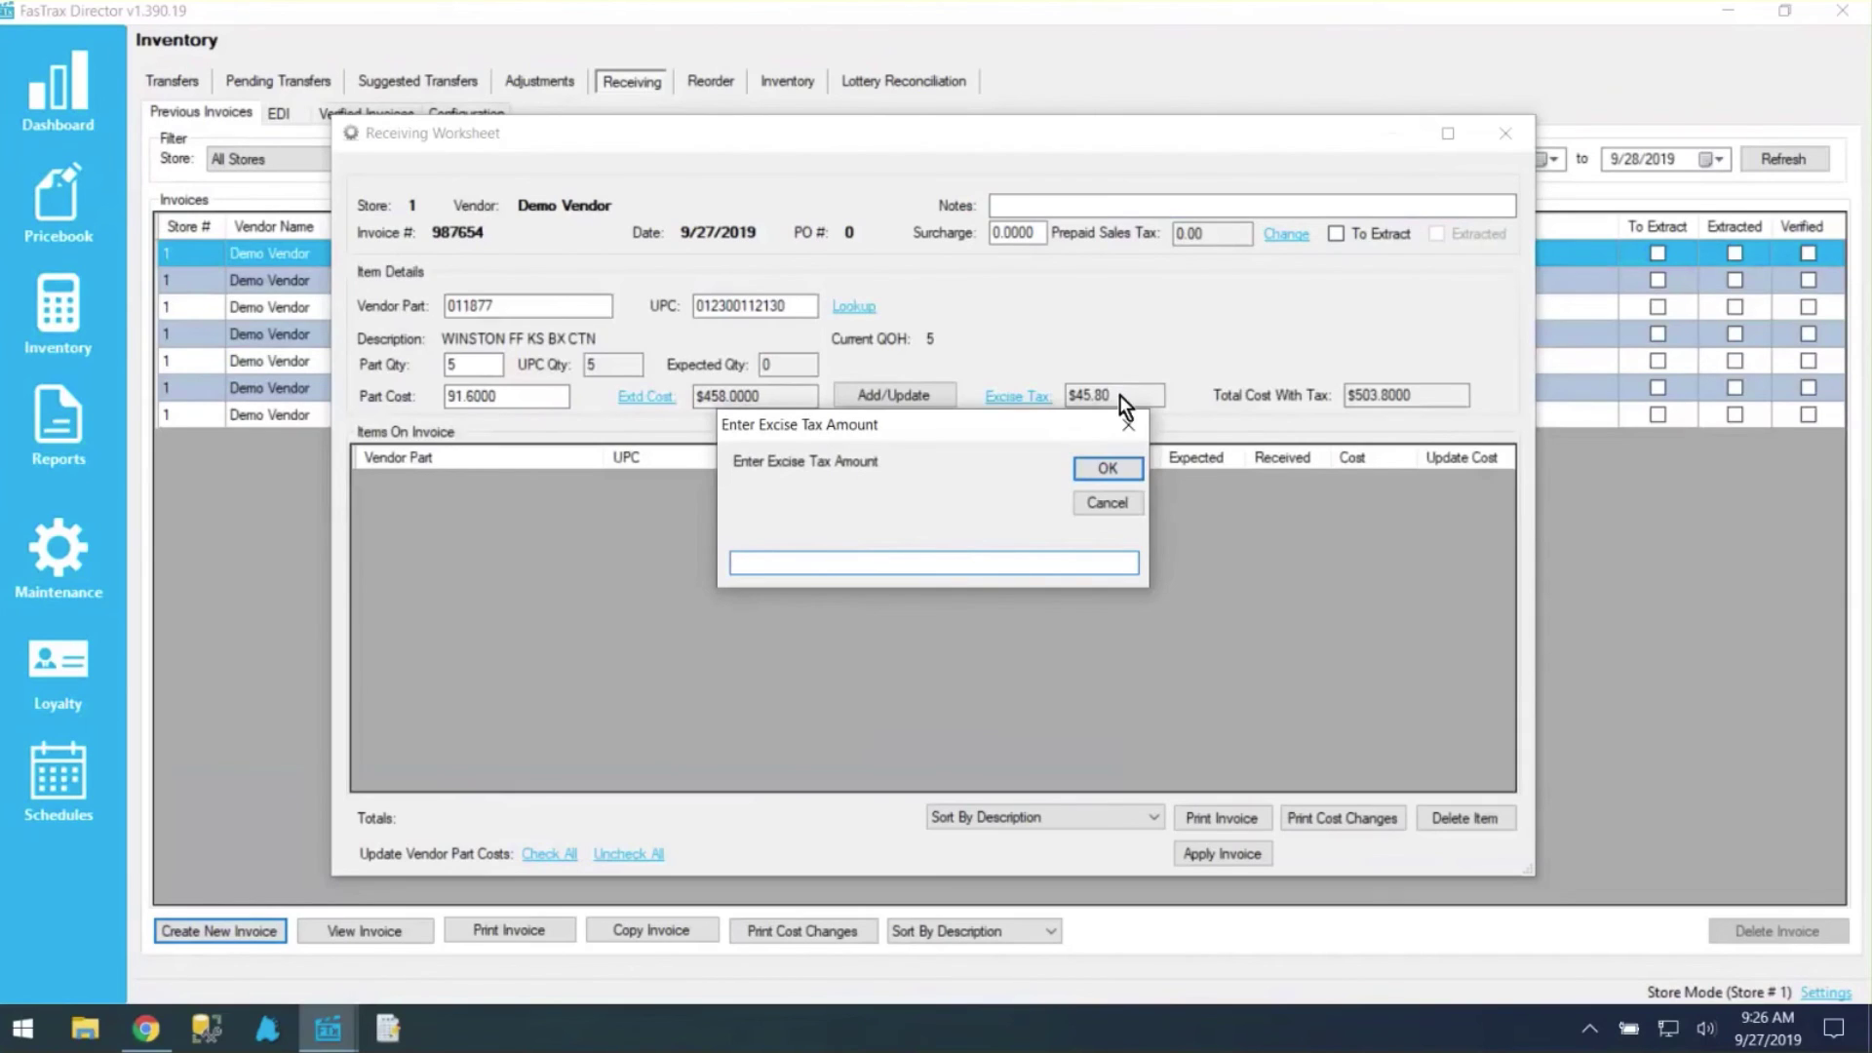
pyautogui.click(1124, 501)
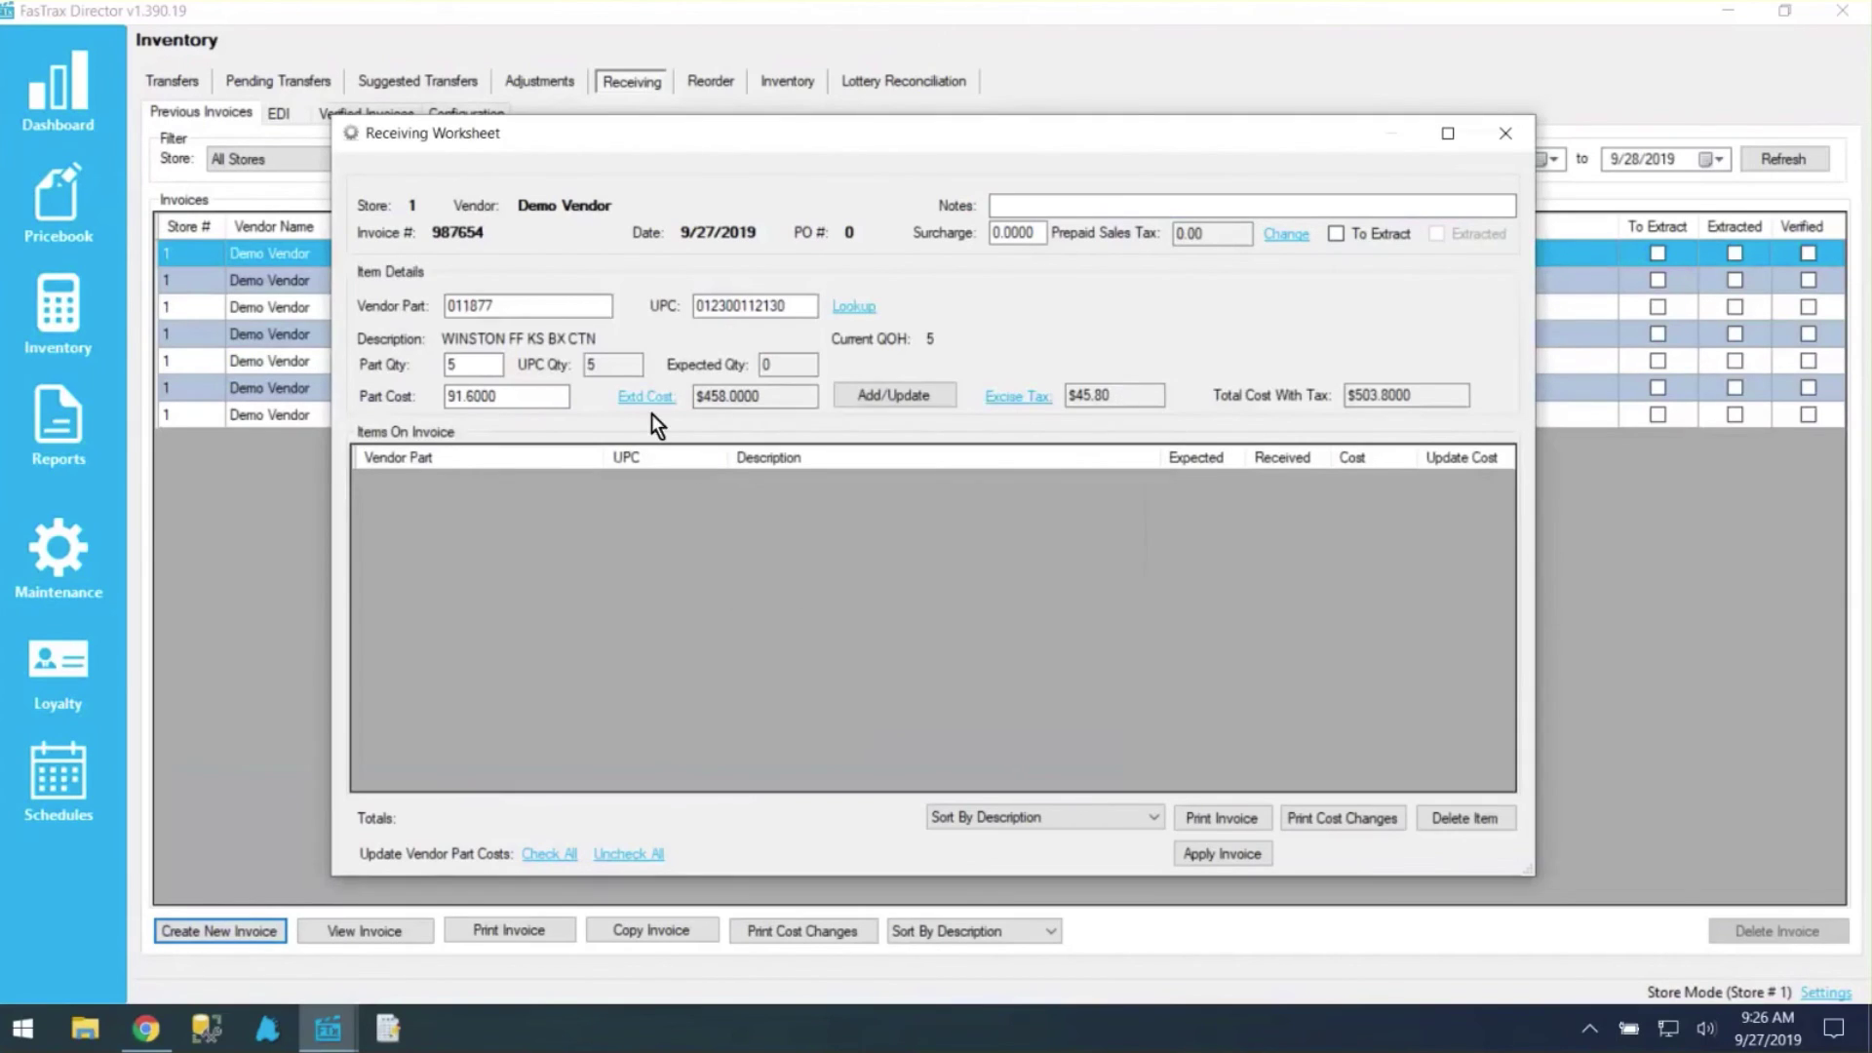
# Add the entered part to the items on the invoice and apply the invoice to inventory
pyautogui.click(902, 395)
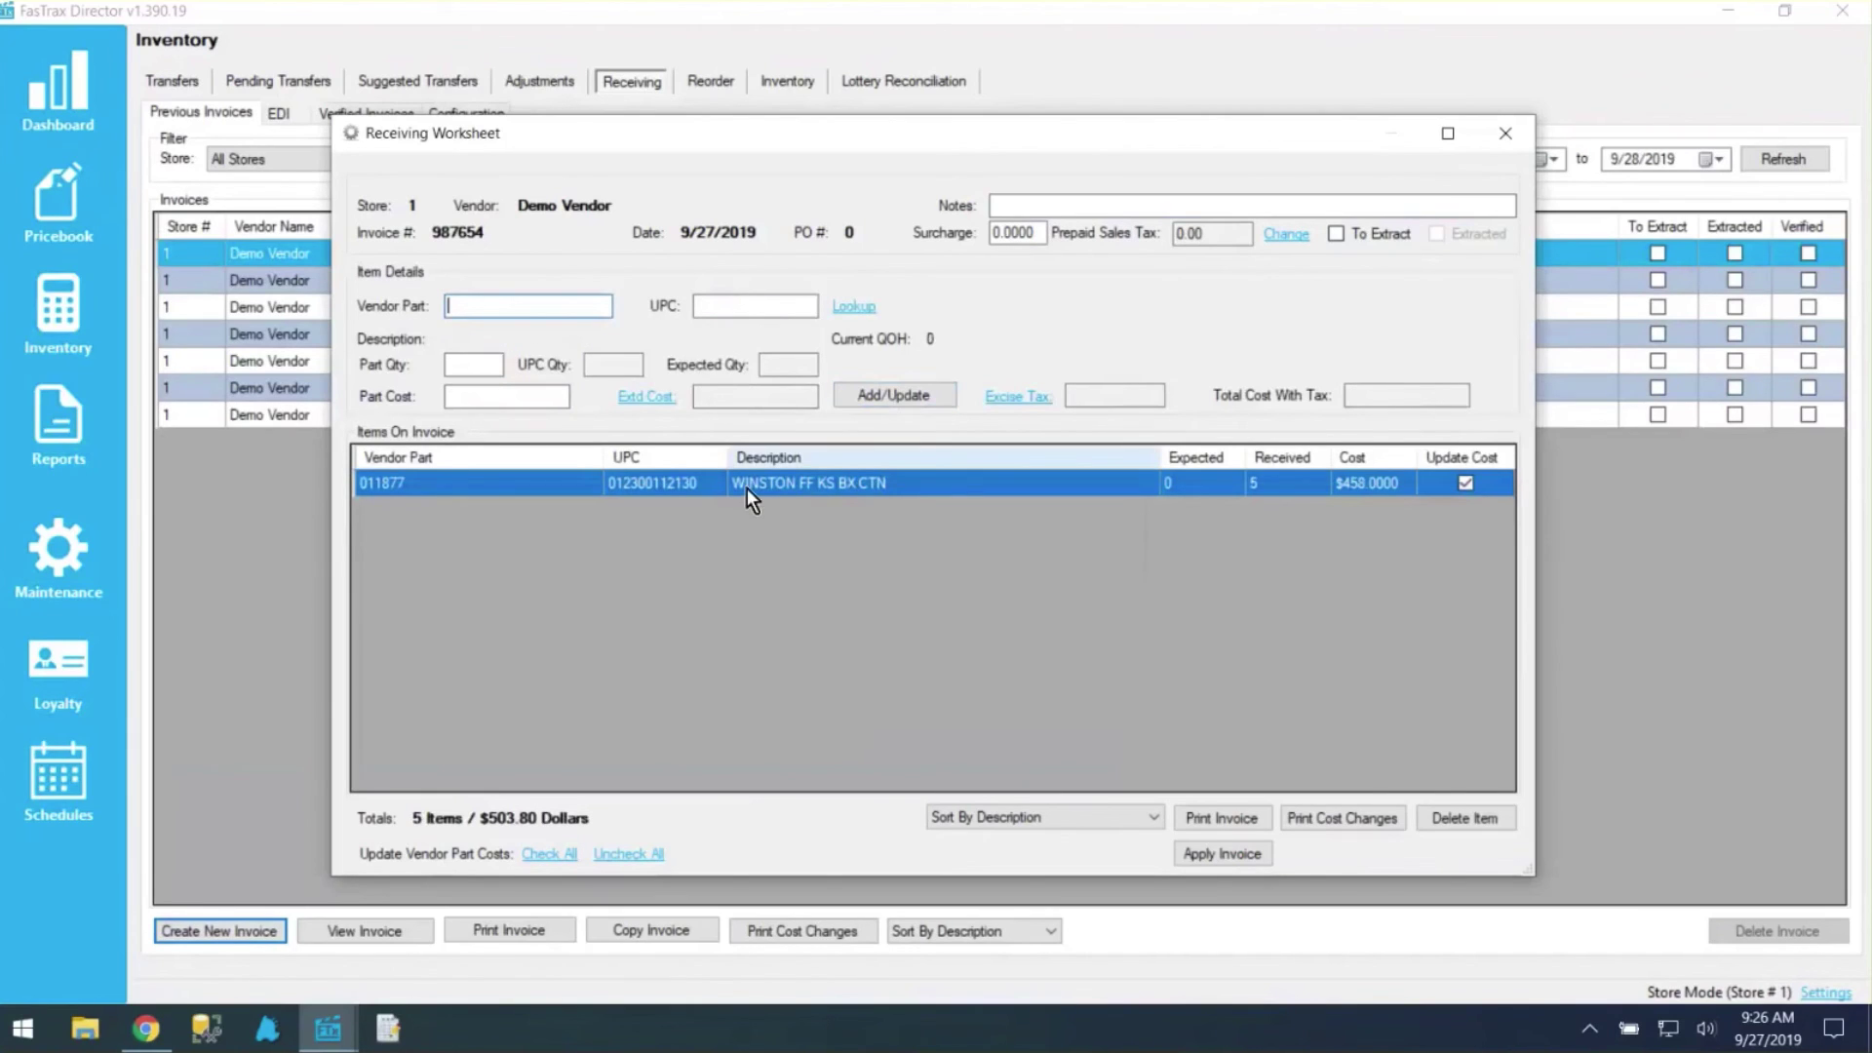
pyautogui.click(747, 490)
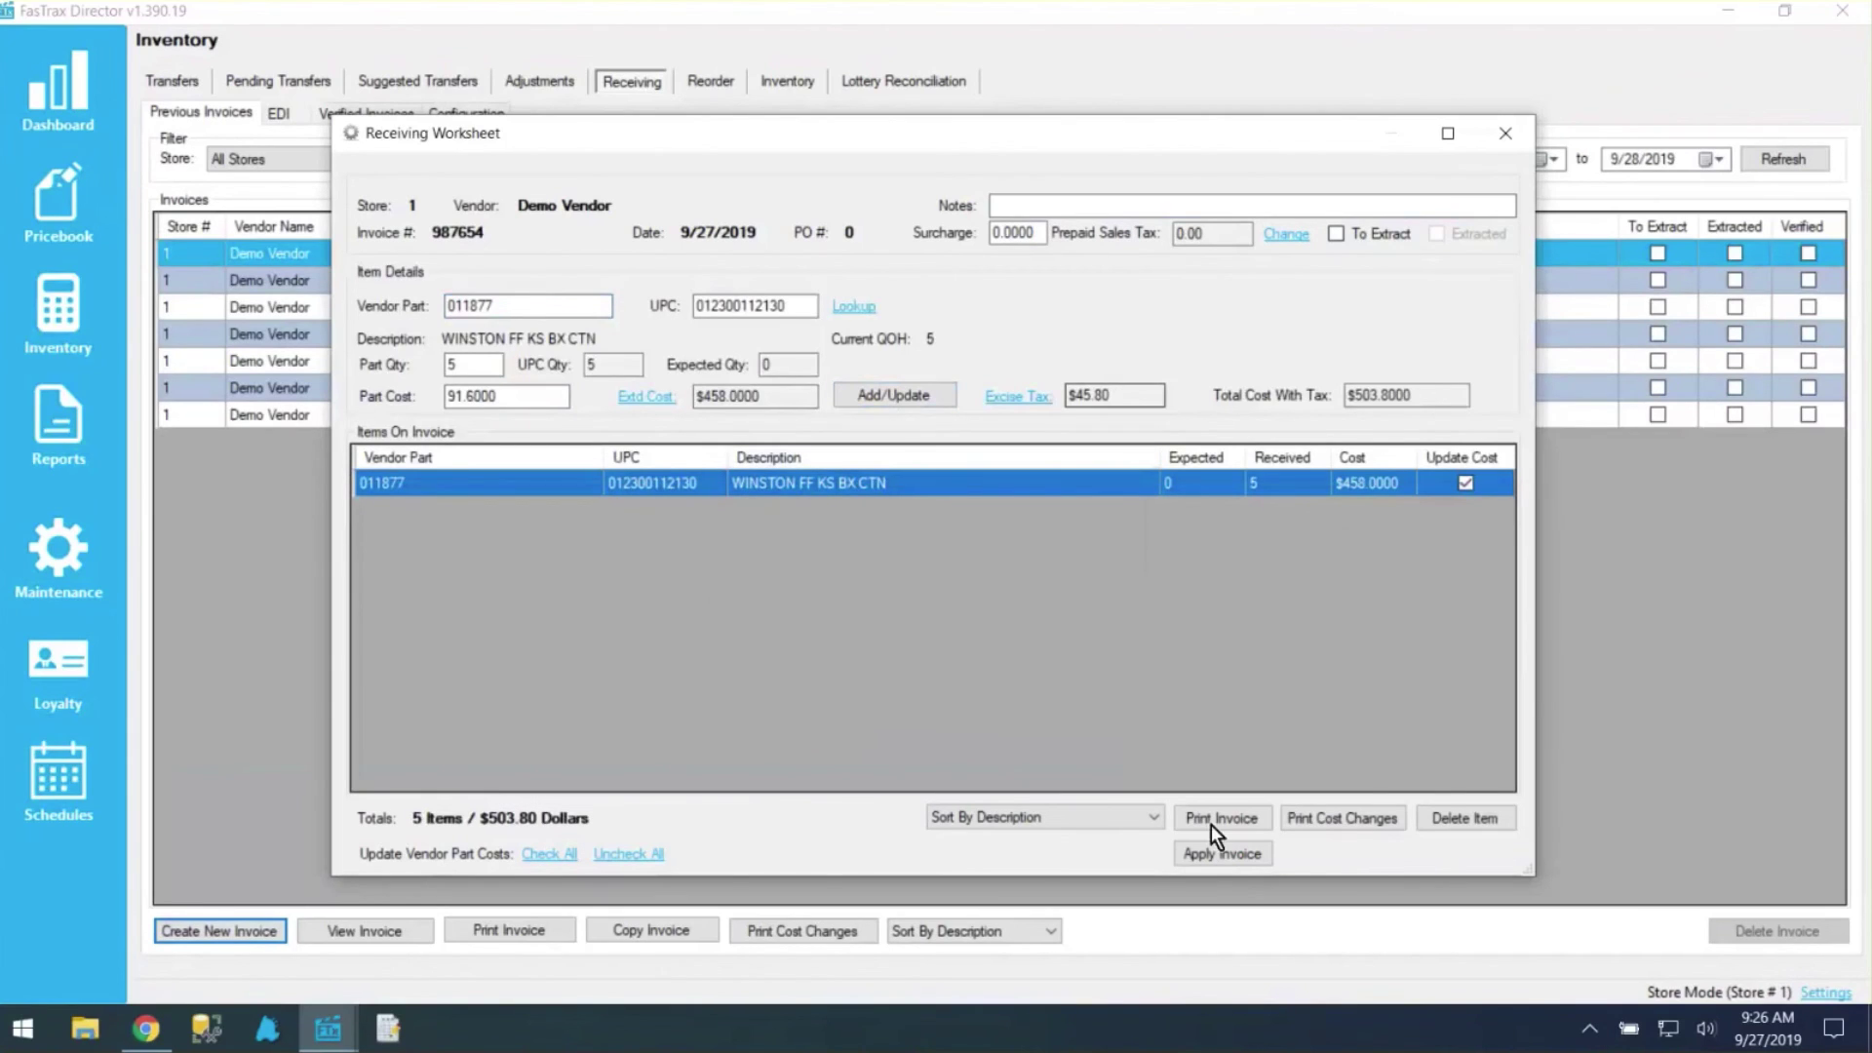
pyautogui.click(1236, 852)
pyautogui.click(932, 593)
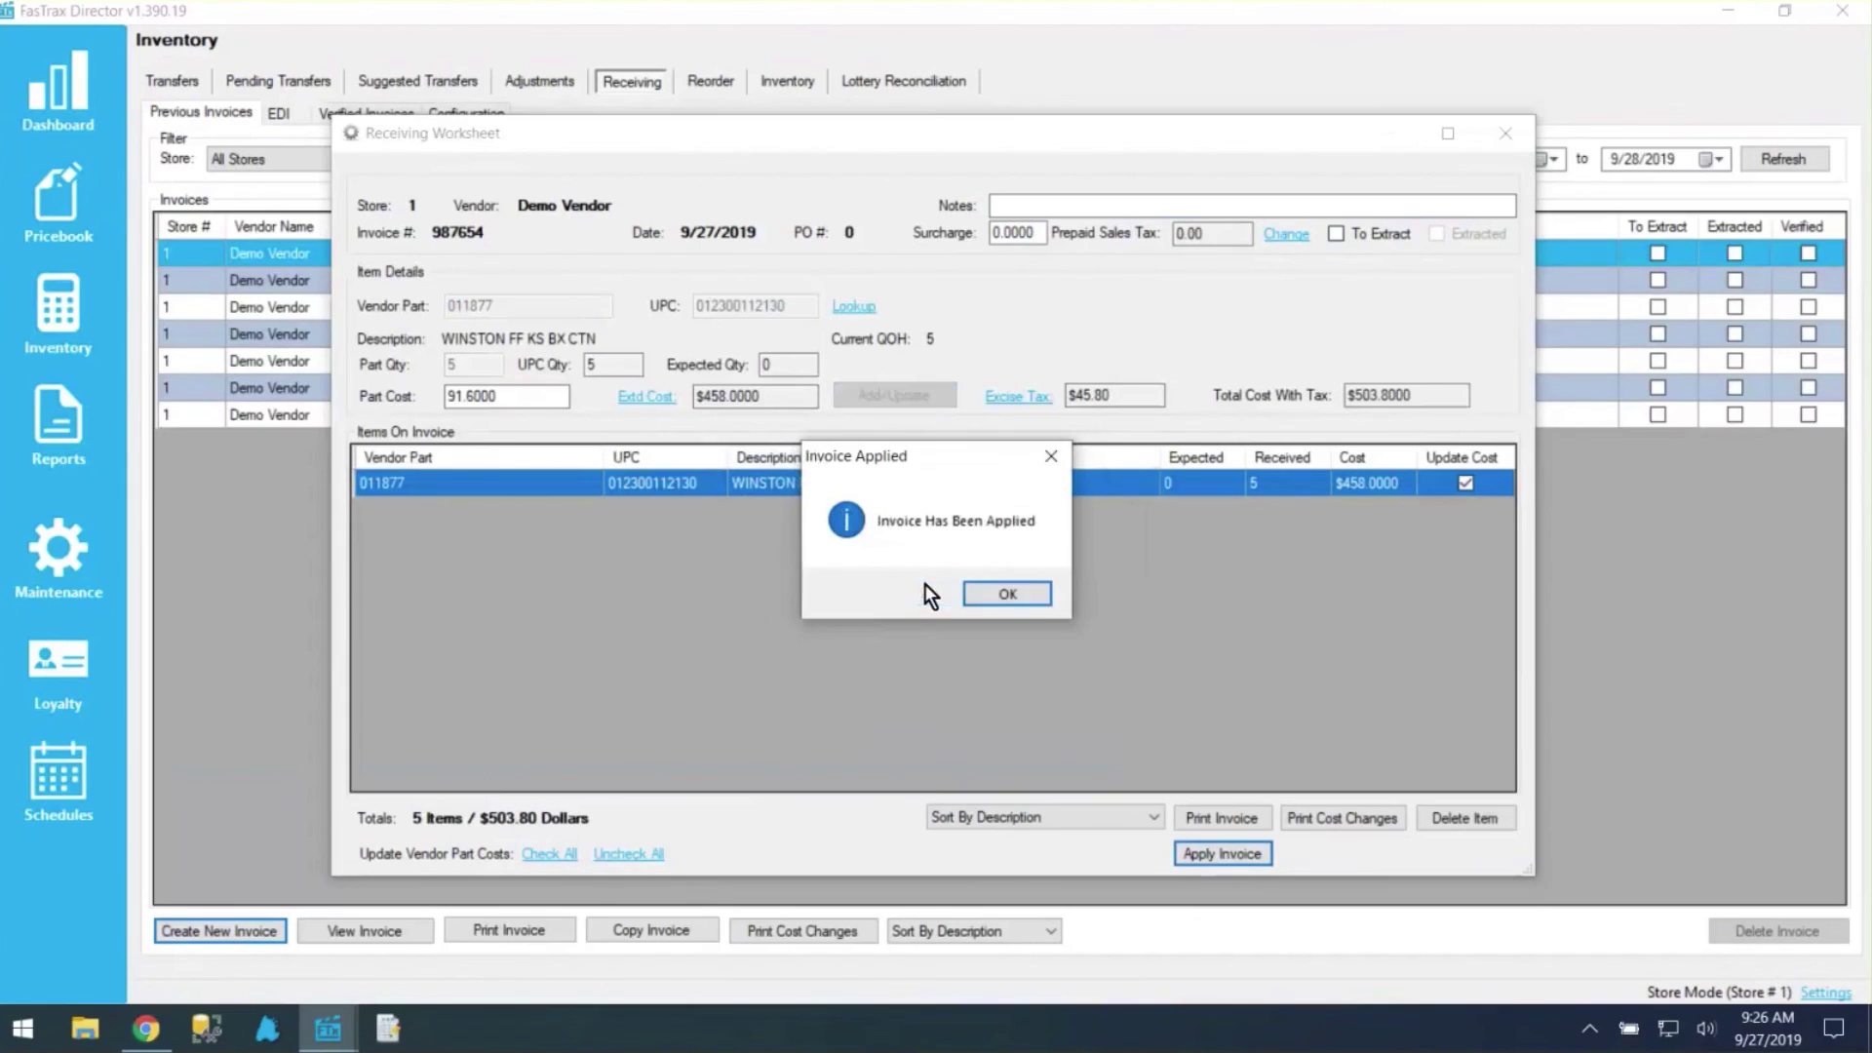
pyautogui.click(1004, 591)
# View the printable detail report of invoice 987654, and close the report and the receiving worksheet
pyautogui.click(1215, 813)
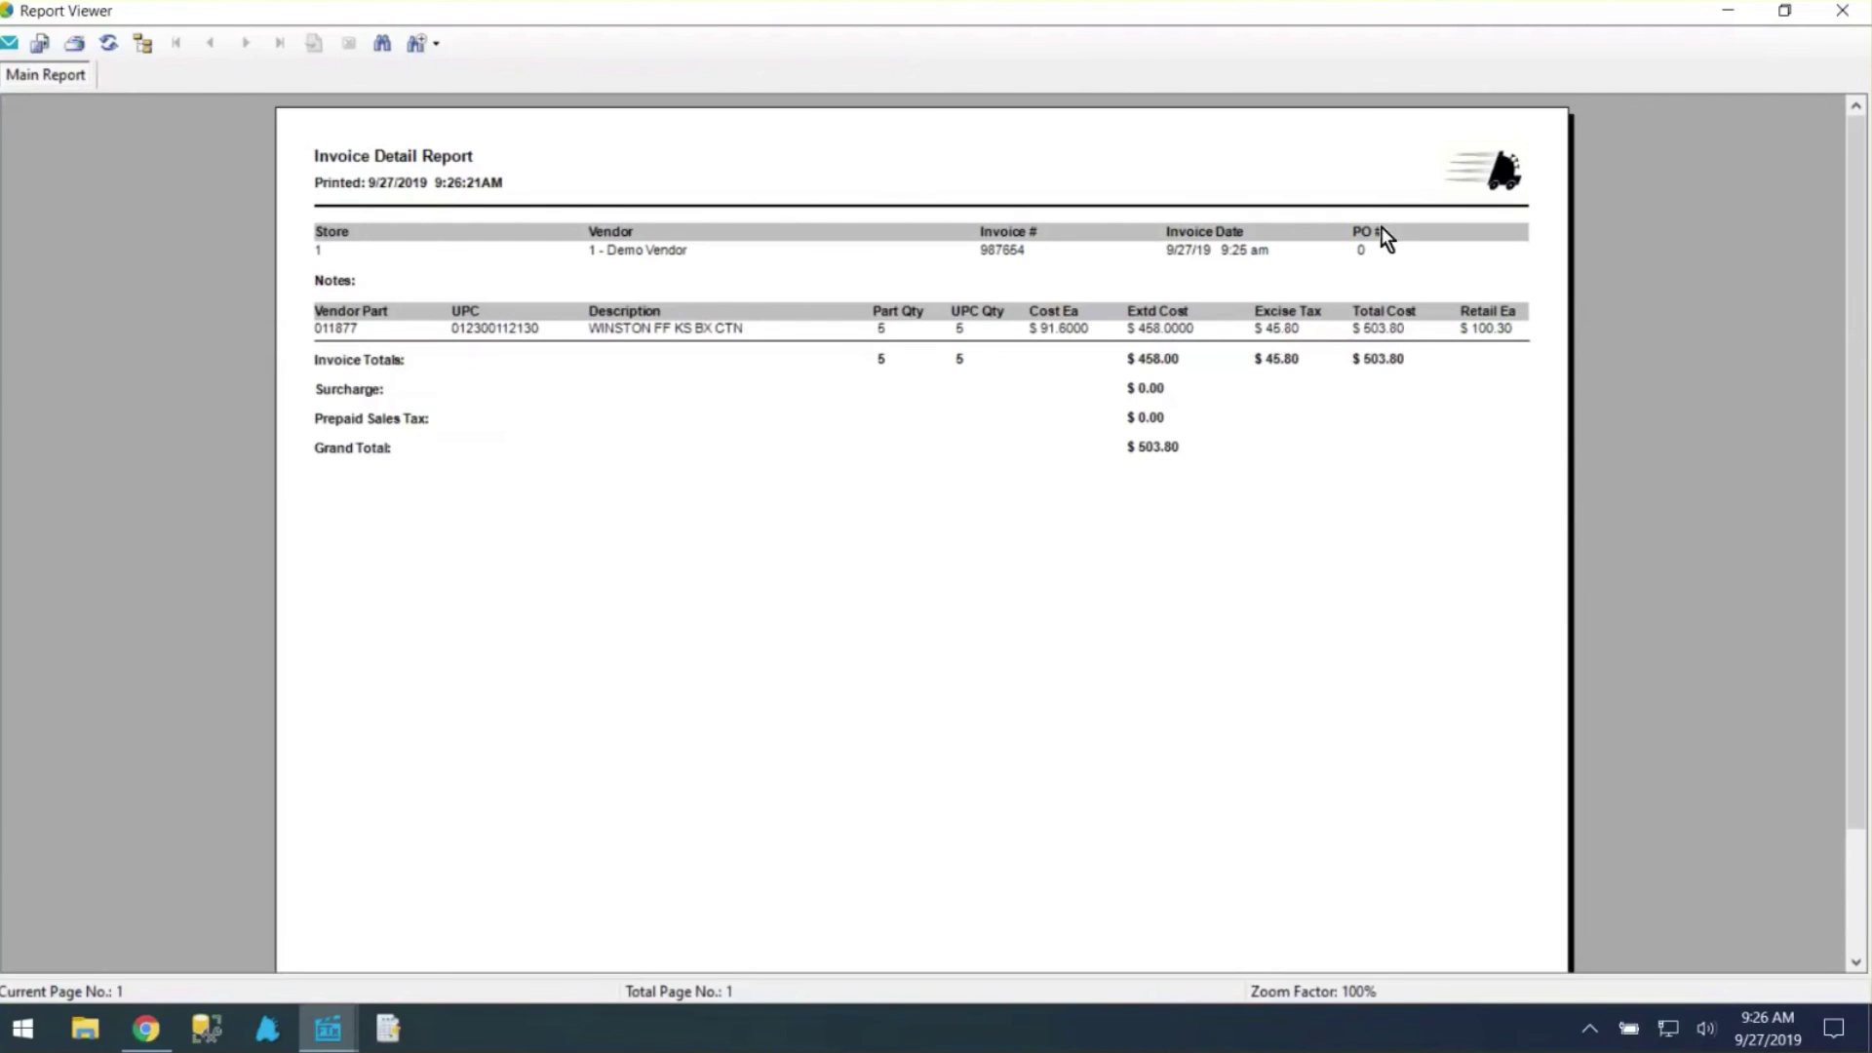
pyautogui.click(1842, 12)
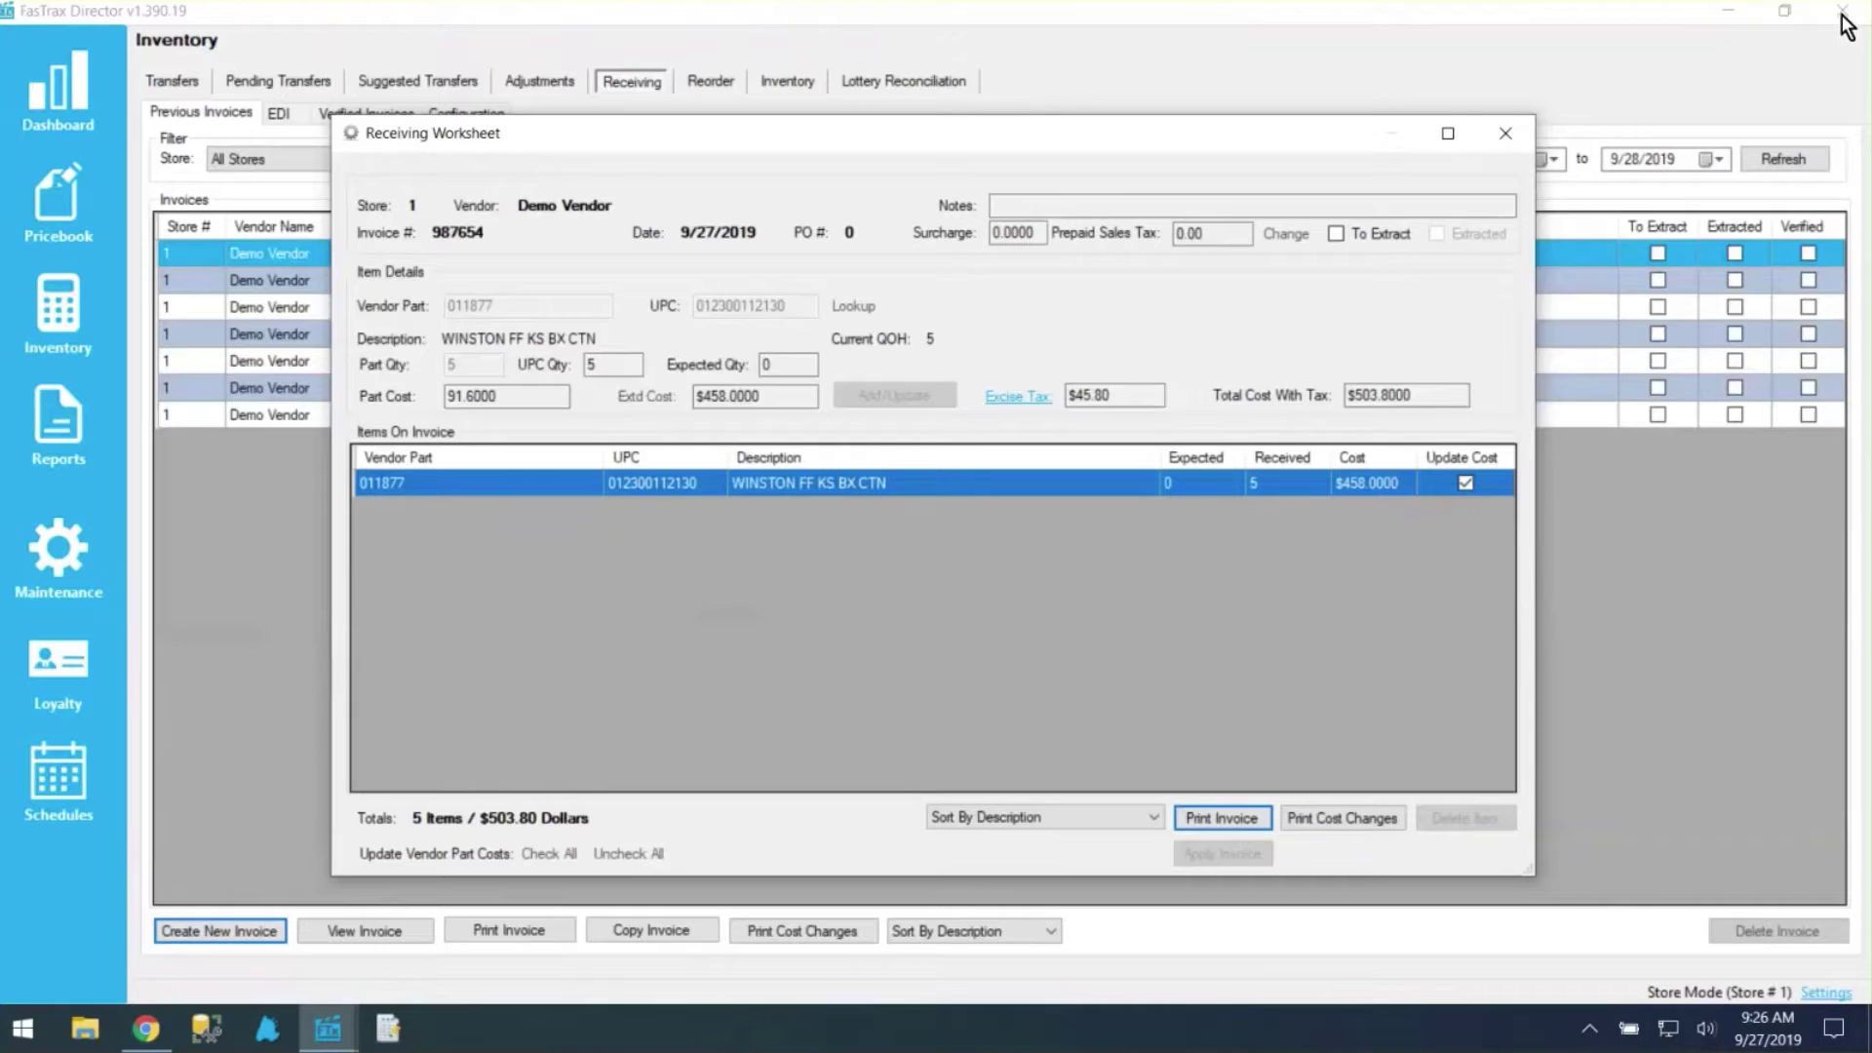
pyautogui.click(1503, 136)
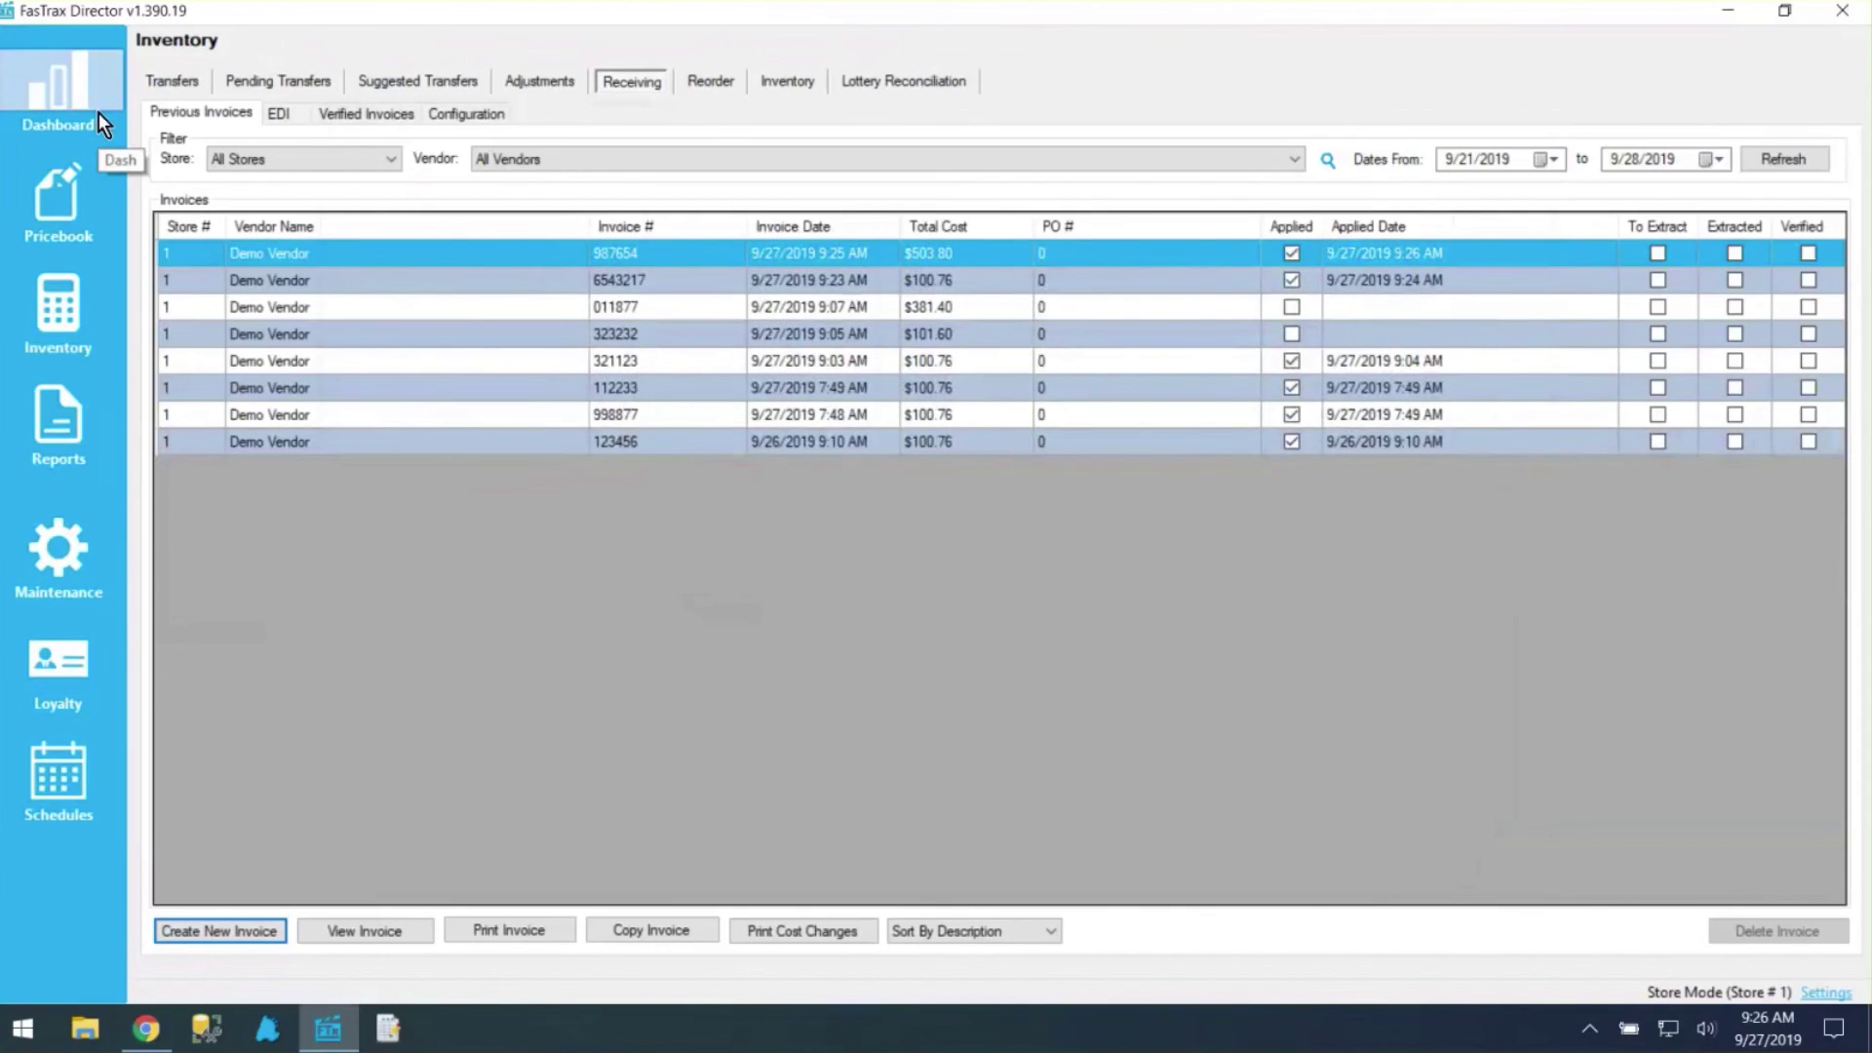